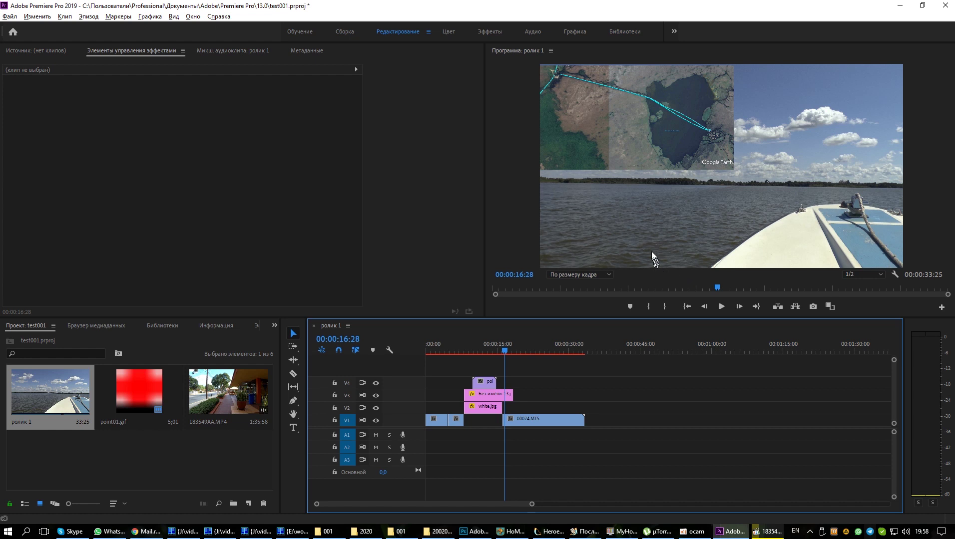
Play back the boat footage in clip 00074.MTS on V1 to examine how steady the picture is
{"action": "left_click", "coordinate": [721, 307]}
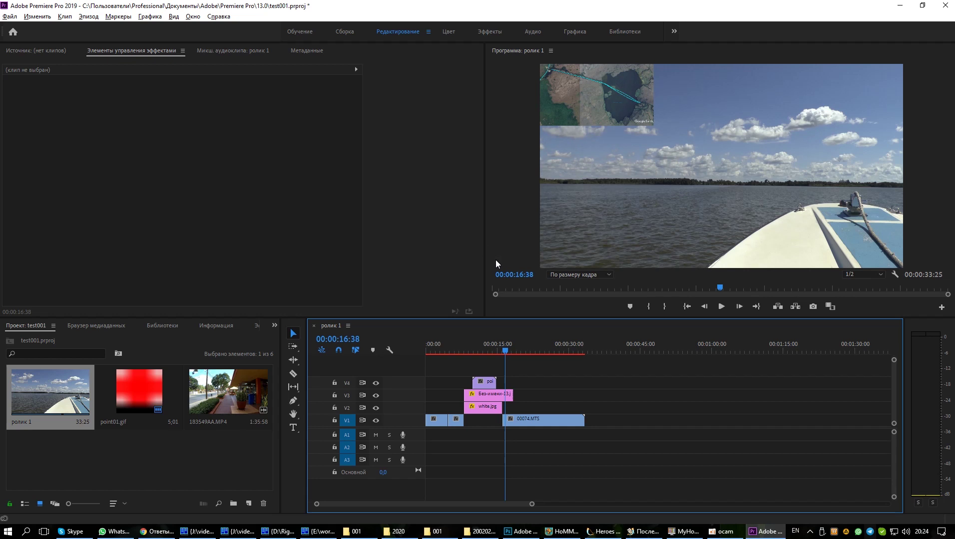
{"action": "left_click", "coordinate": [721, 306]}
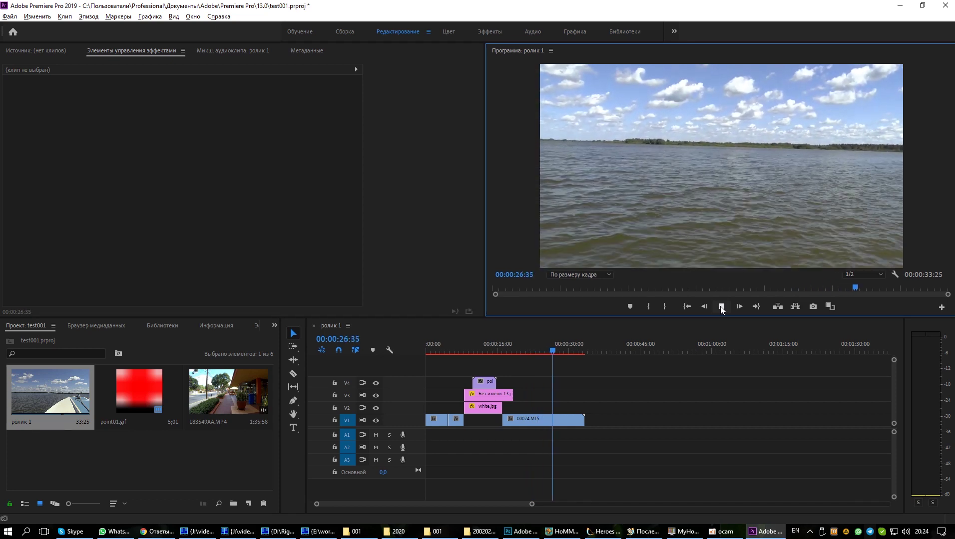
{"action": "left_click", "coordinate": [720, 306]}
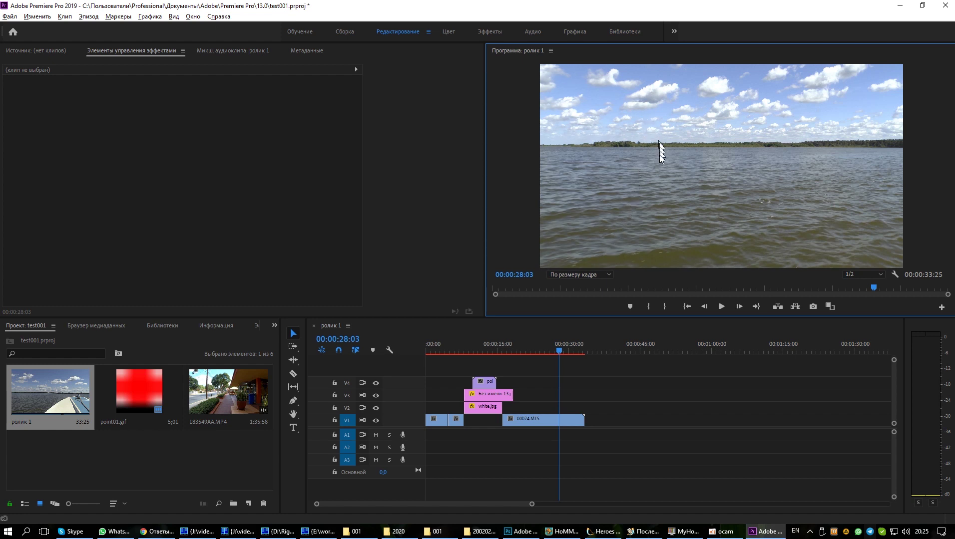
{"action": "left_click", "coordinate": [674, 32]}
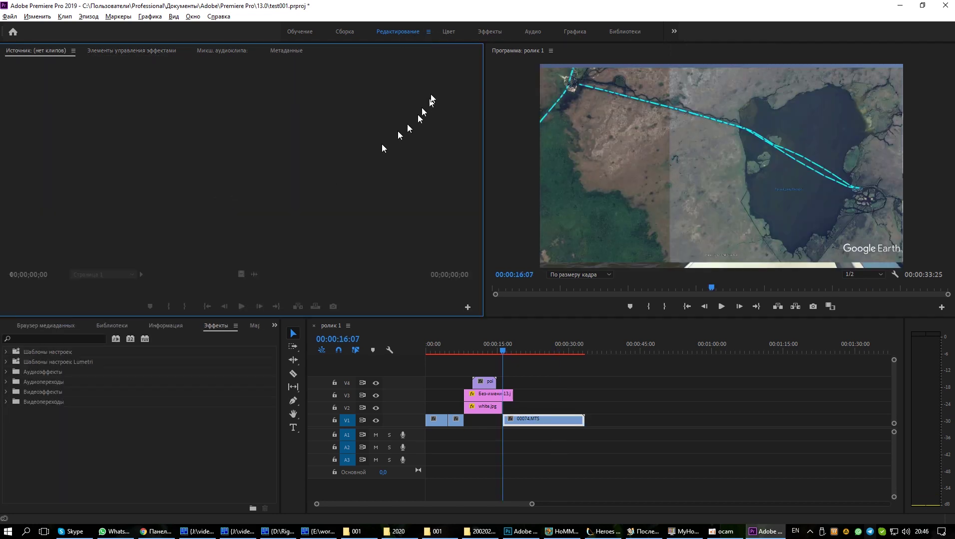
Apply the Стабилизатор деформации video effect from the Искажение group to clip 00074.MTS on V1
{"action": "left_click", "coordinate": [275, 325]}
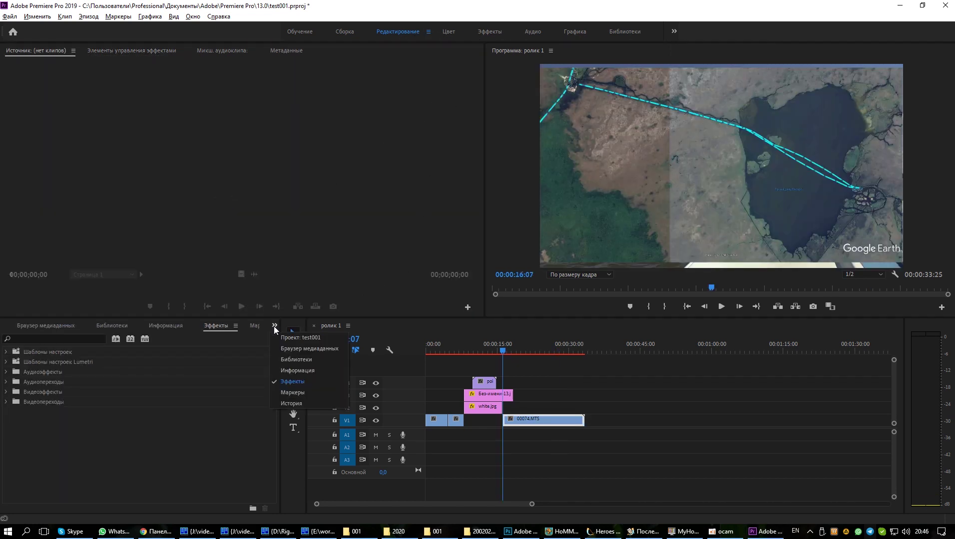
{"action": "left_click", "coordinate": [292, 381]}
{"action": "left_click", "coordinate": [6, 392]}
{"action": "scroll", "coordinate": [6, 400], "scroll_direction": "down", "scroll_amount": 3}
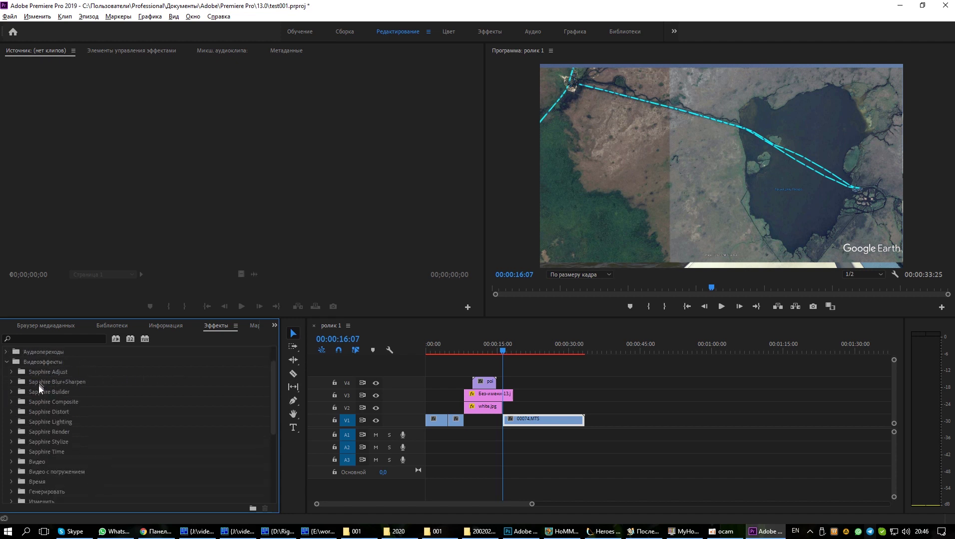
{"action": "scroll", "coordinate": [39, 431], "scroll_direction": "down", "scroll_amount": 1}
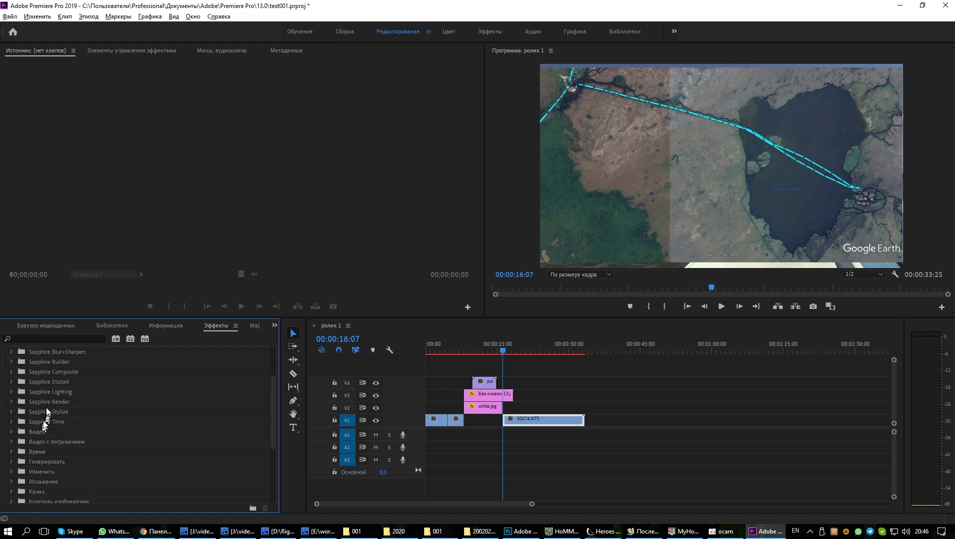
{"action": "scroll", "coordinate": [41, 417], "scroll_direction": "down", "scroll_amount": 3}
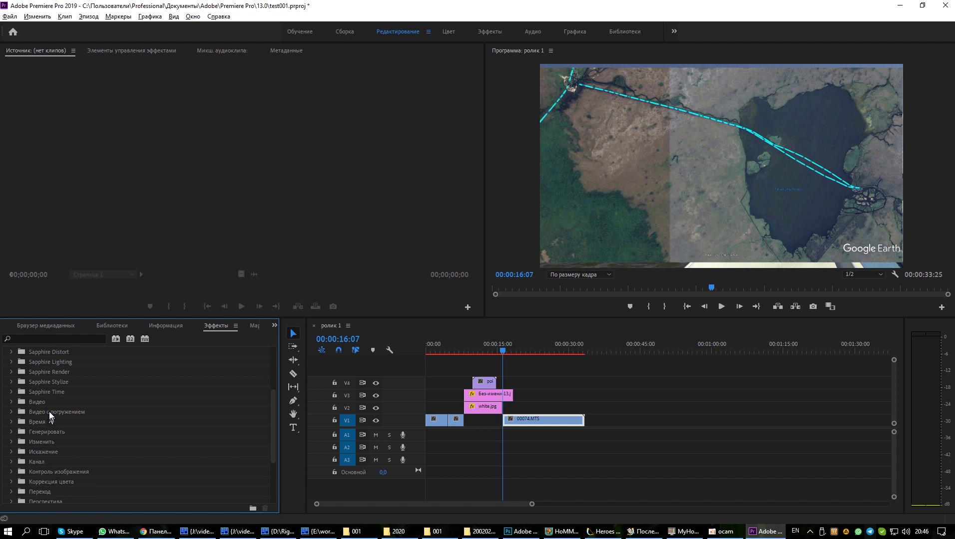
{"action": "left_click", "coordinate": [11, 452]}
{"action": "scroll", "coordinate": [11, 455], "scroll_direction": "down", "scroll_amount": 2}
{"action": "scroll", "coordinate": [11, 454], "scroll_direction": "down", "scroll_amount": 2}
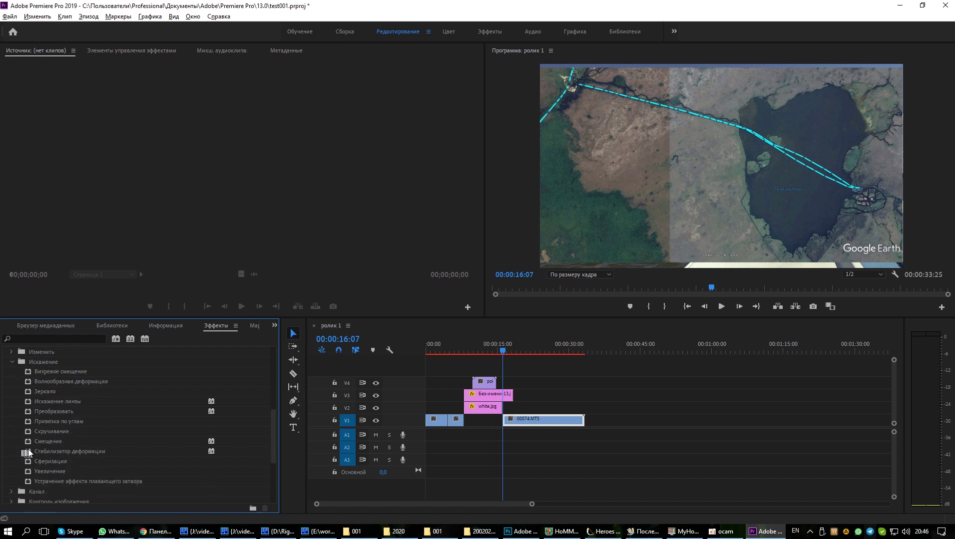
{"action": "left_click_drag", "start_coordinate": [41, 451], "coordinate": [541, 422]}
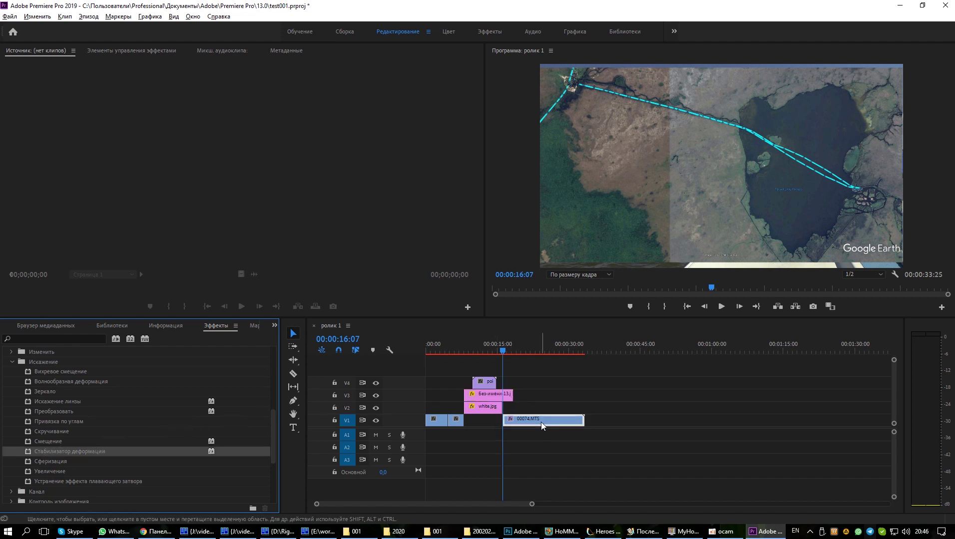
Show the Стабилизатор деформации settings of clip 00074.MTS and play back the stabilized footage
{"action": "left_click", "coordinate": [274, 325]}
{"action": "left_click", "coordinate": [119, 53]}
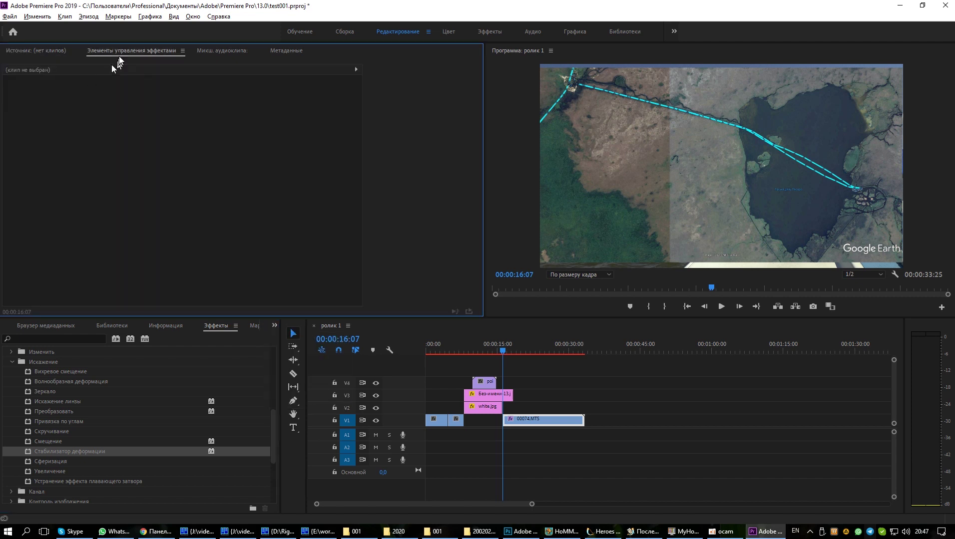
{"action": "left_click", "coordinate": [510, 351]}
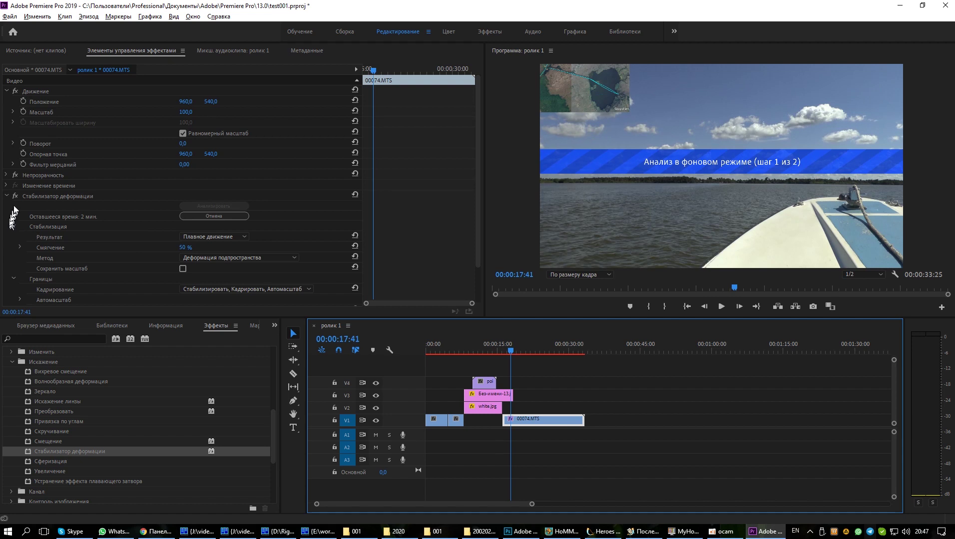
{"action": "scroll", "coordinate": [70, 207], "scroll_direction": "down", "scroll_amount": 3}
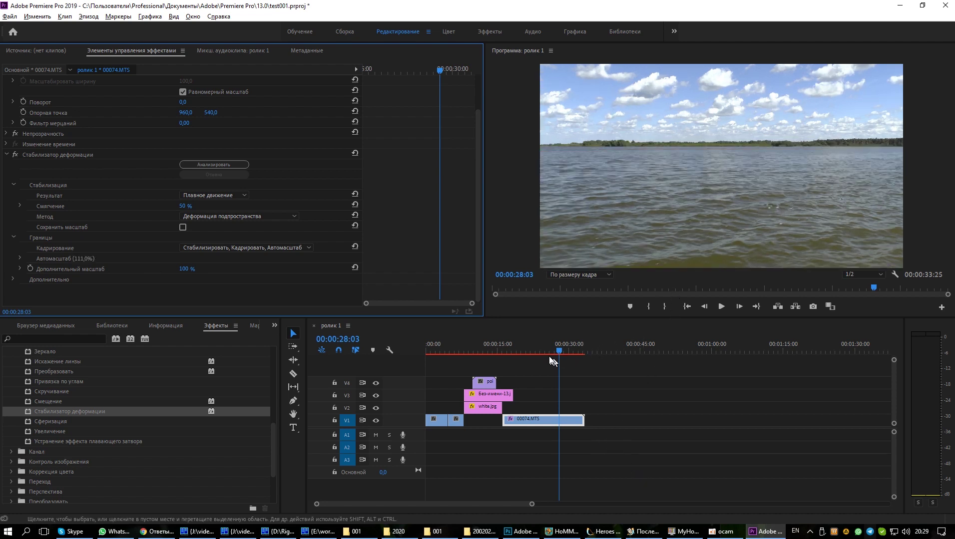
{"action": "left_click_drag", "start_coordinate": [559, 351], "coordinate": [495, 351]}
{"action": "left_click", "coordinate": [721, 307]}
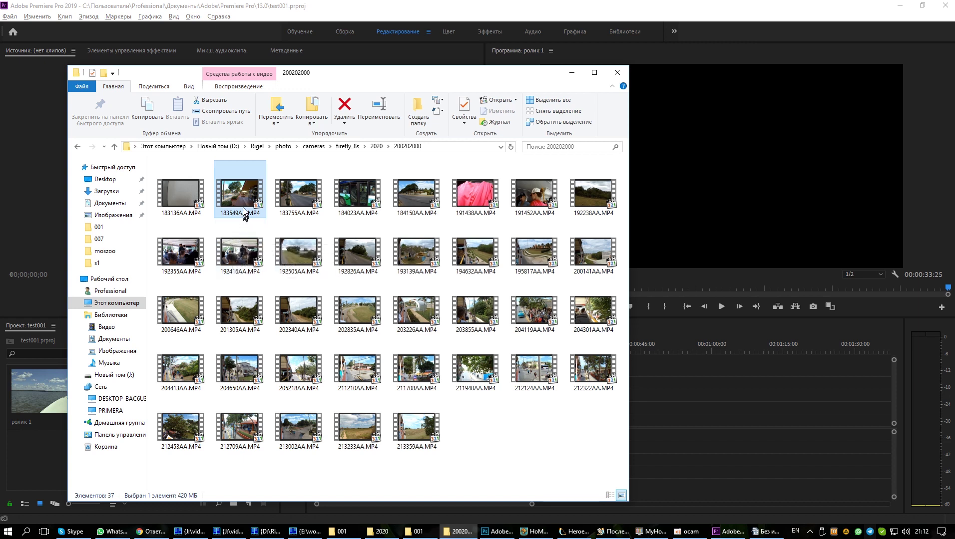
Preview 183549AA.MP4 from the 200202000 folder in the media player with the volume lowered, and close the player
{"action": "mouse_move", "coordinate": [240, 195]}
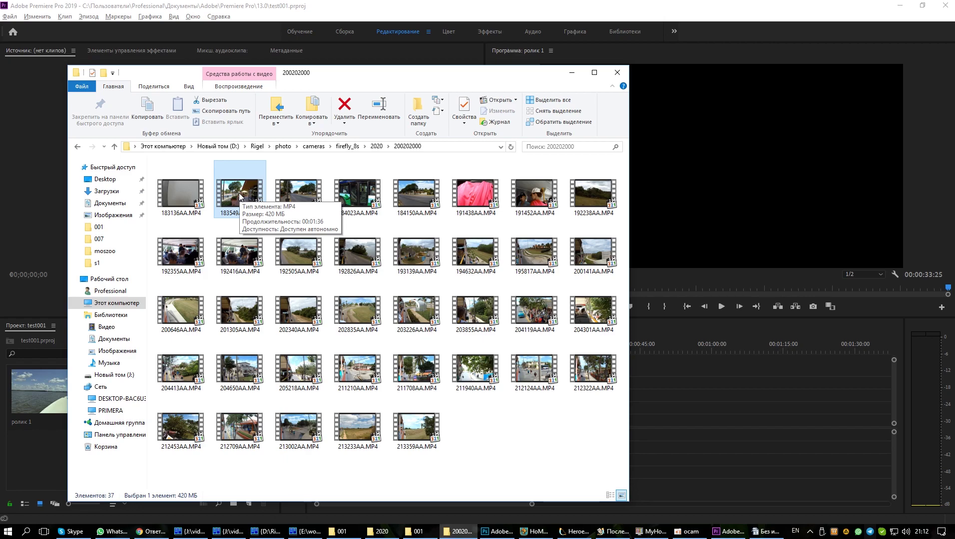
{"action": "double_click", "coordinate": [240, 196]}
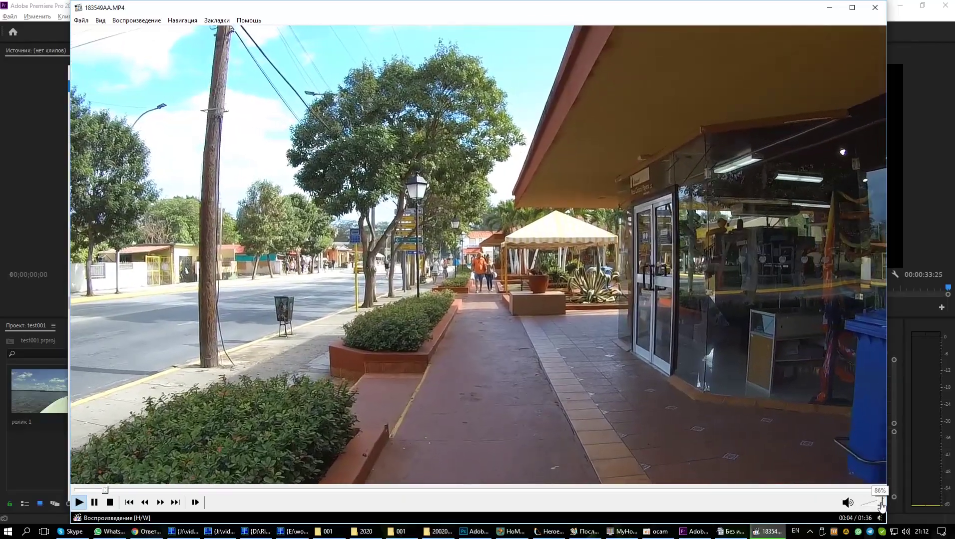
{"action": "left_click_drag", "start_coordinate": [880, 502], "coordinate": [856, 512]}
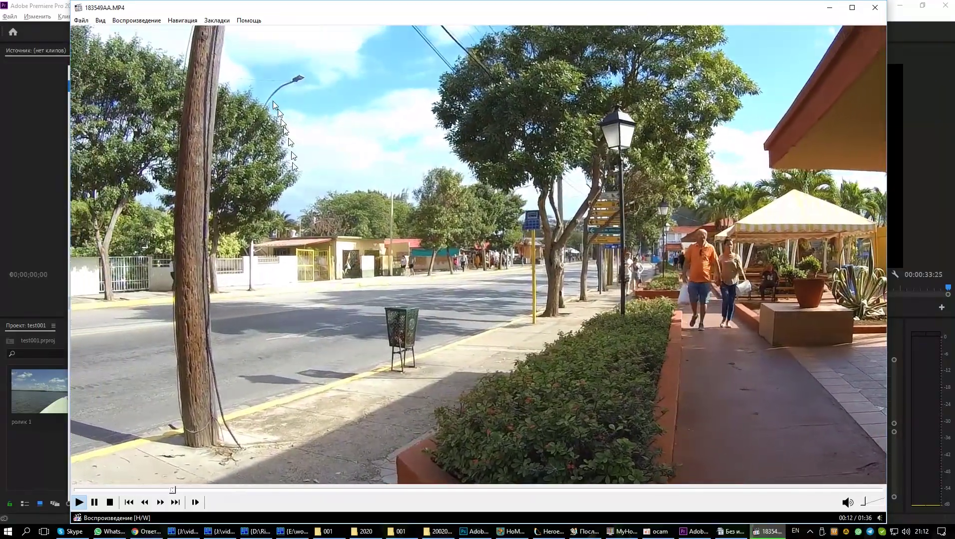
{"action": "key", "text": "space"}
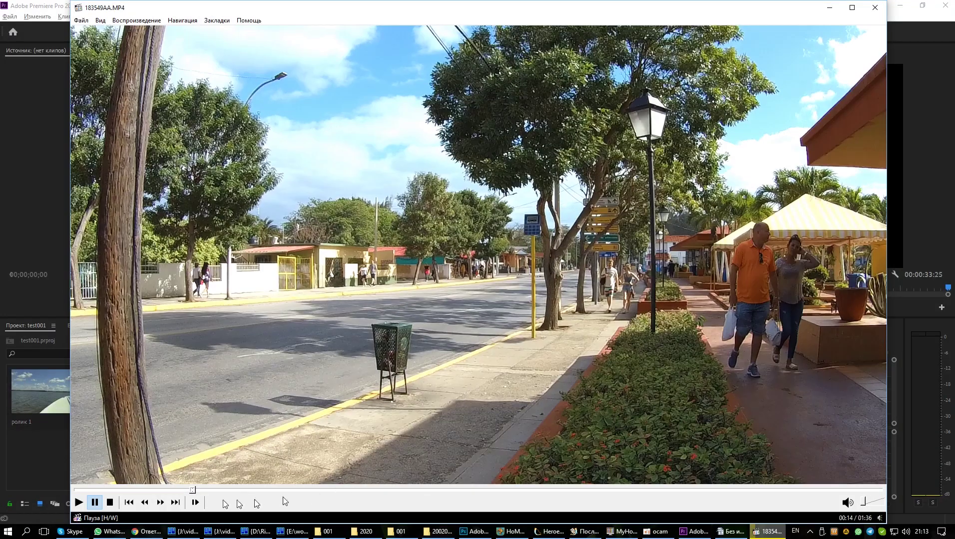
{"action": "left_click", "coordinate": [79, 502]}
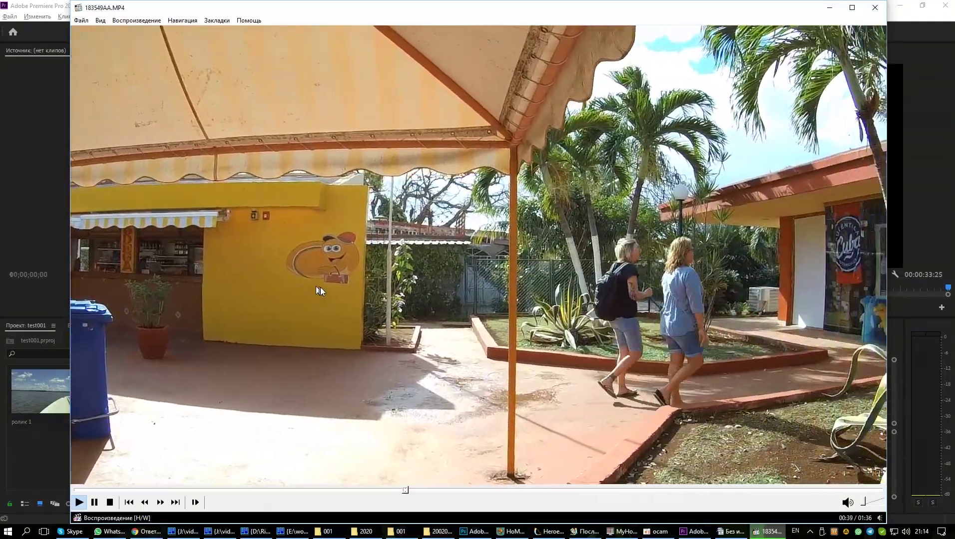
{"action": "key", "text": "alt+F4"}
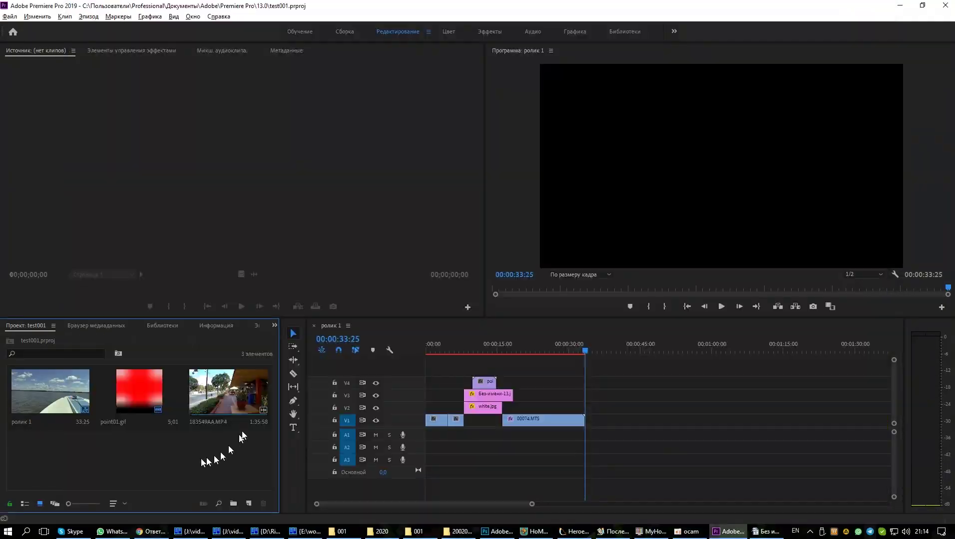
Place 183549AA.MP4 on V1 directly after 00074.MTS, then unlink and delete its audio on A1
{"action": "left_click_drag", "start_coordinate": [244, 395], "coordinate": [590, 421]}
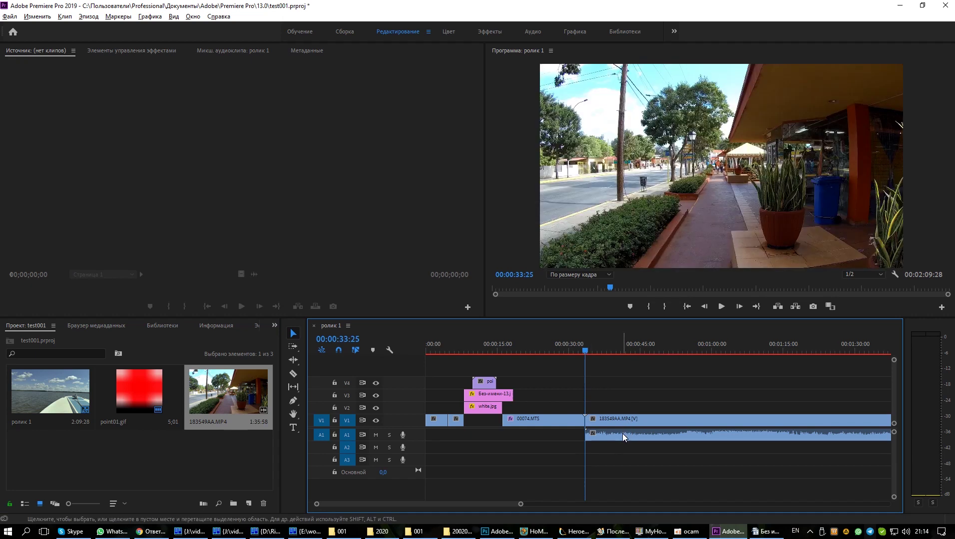
{"action": "right_click", "coordinate": [622, 433]}
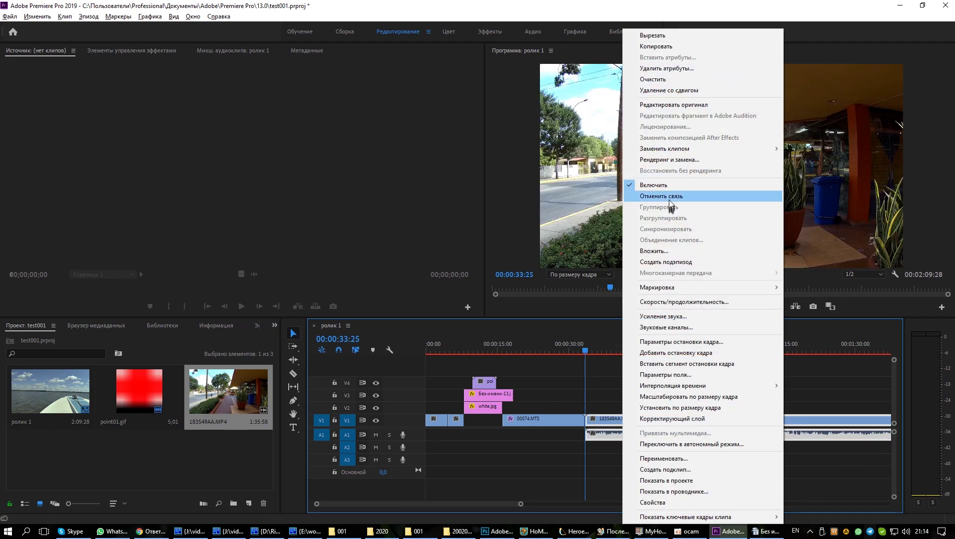
{"action": "left_click", "coordinate": [668, 197]}
{"action": "left_click", "coordinate": [643, 435]}
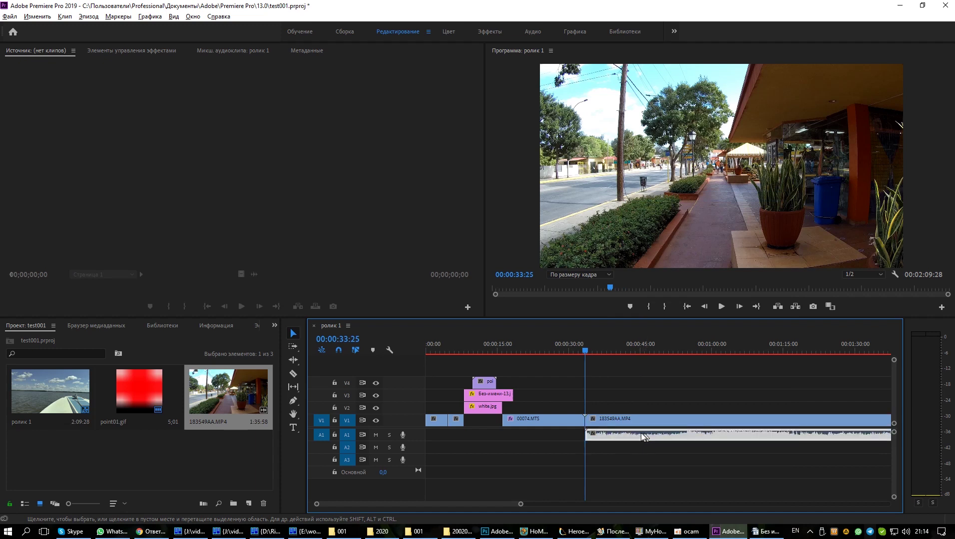
{"action": "key", "text": "Delete"}
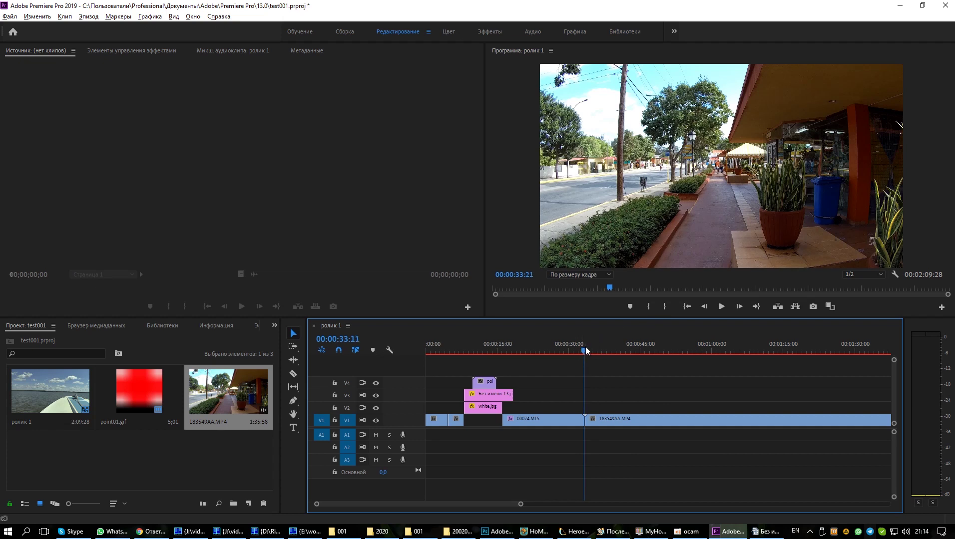
Play back 183549AA.MP4 from its start in the sequence and return the playhead to 00:00:42:16
{"action": "left_click_drag", "start_coordinate": [587, 351], "coordinate": [586, 351]}
{"action": "left_click", "coordinate": [722, 307]}
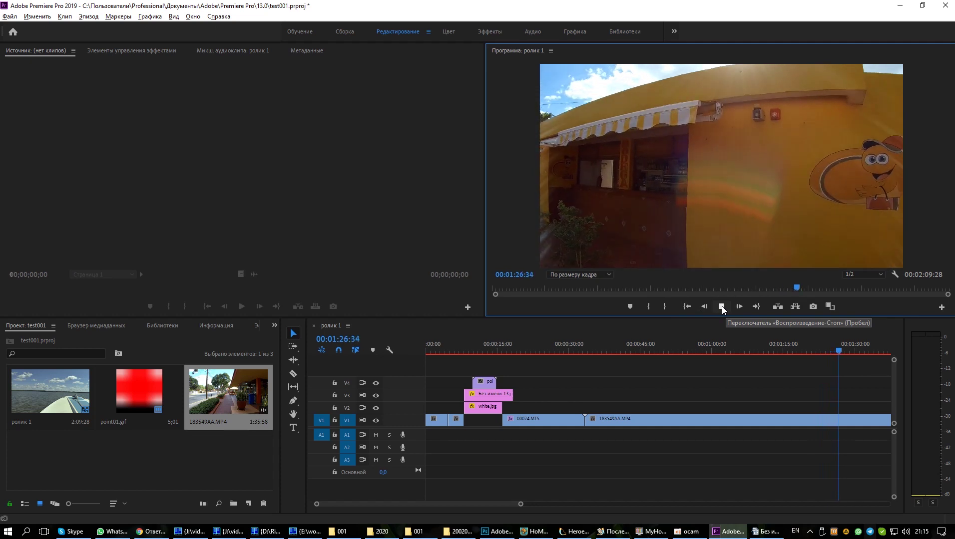
{"action": "left_click", "coordinate": [717, 351]}
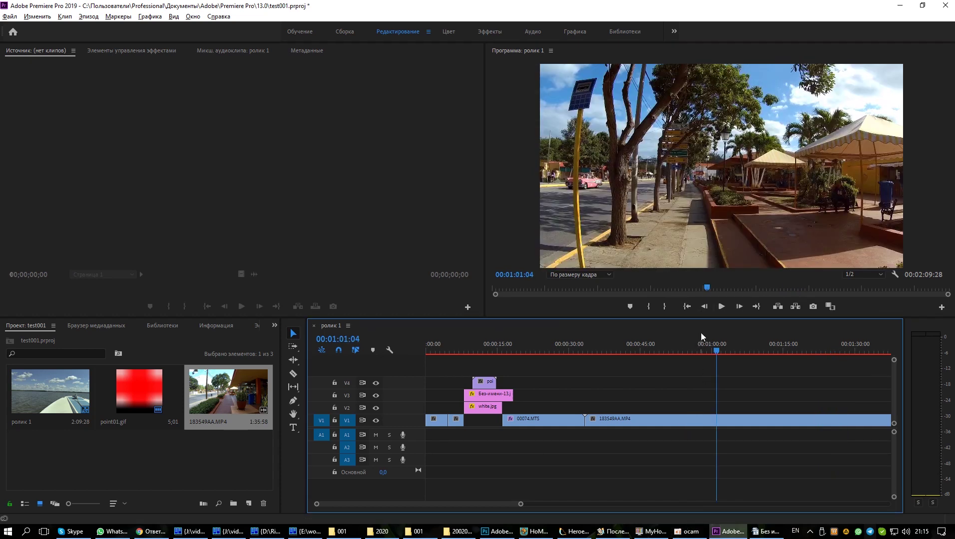
{"action": "left_click_drag", "start_coordinate": [716, 347], "coordinate": [628, 354]}
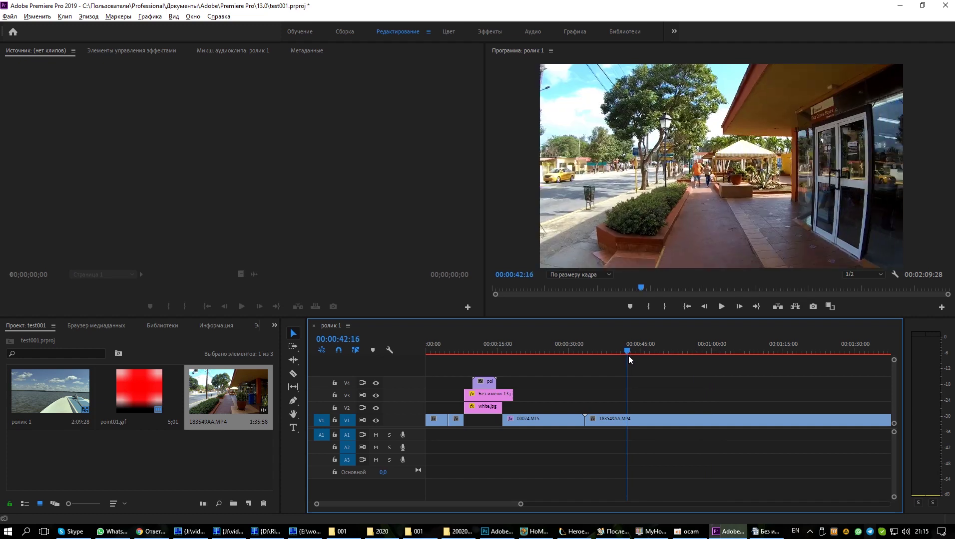
Apply the S_WarpFishEye effect from Sapphire Distort to clip 183549AA.MP4 and show its effect settings
{"action": "left_click", "coordinate": [274, 326]}
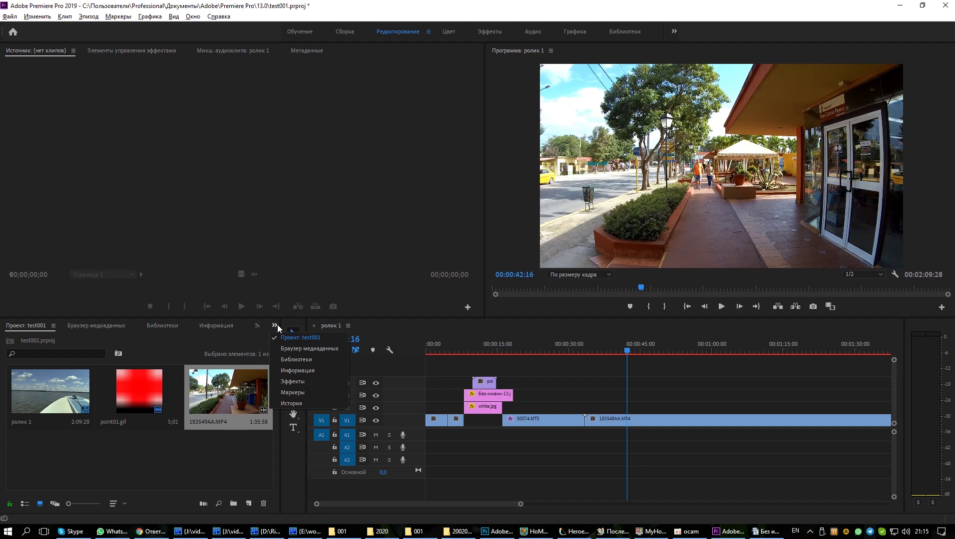
{"action": "left_click", "coordinate": [290, 379]}
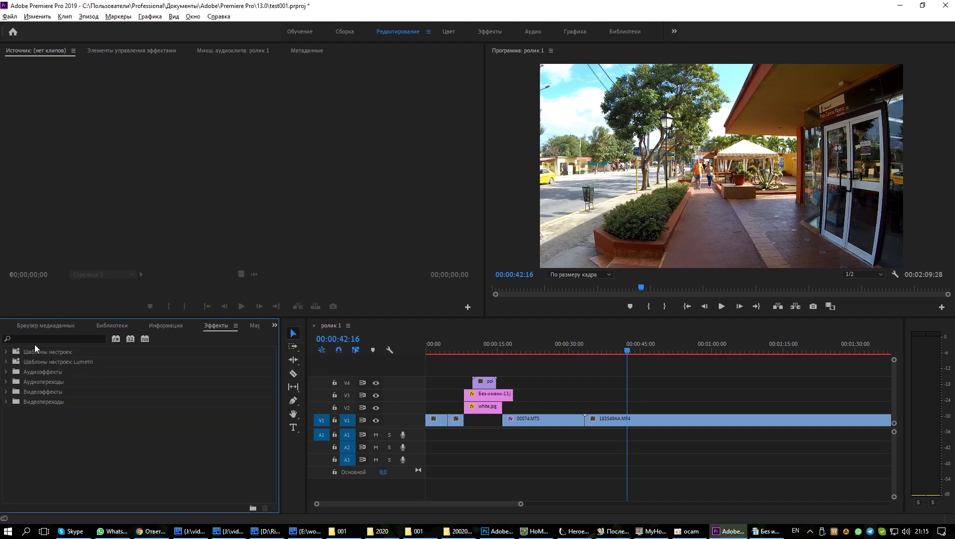
{"action": "left_click", "coordinate": [6, 392]}
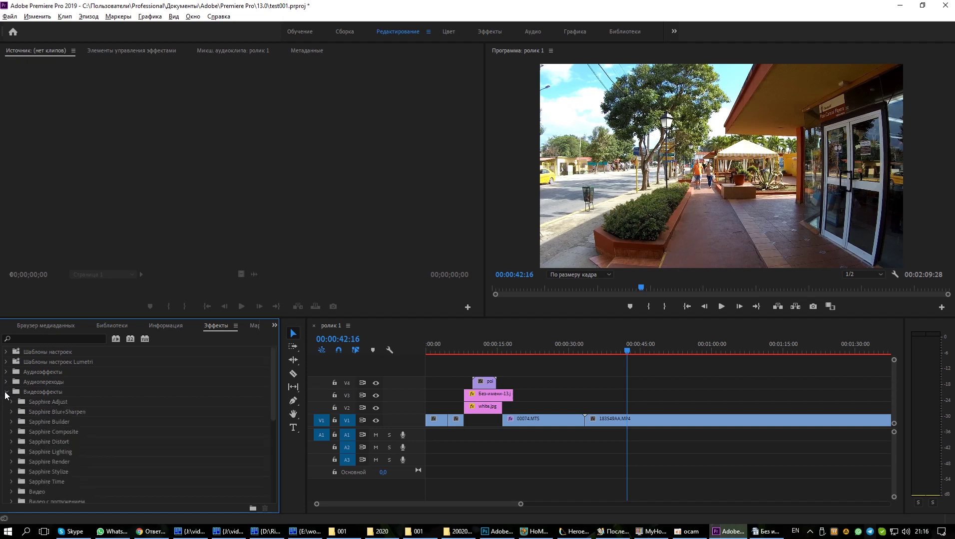
{"action": "scroll", "coordinate": [12, 382], "scroll_direction": "down", "scroll_amount": 1}
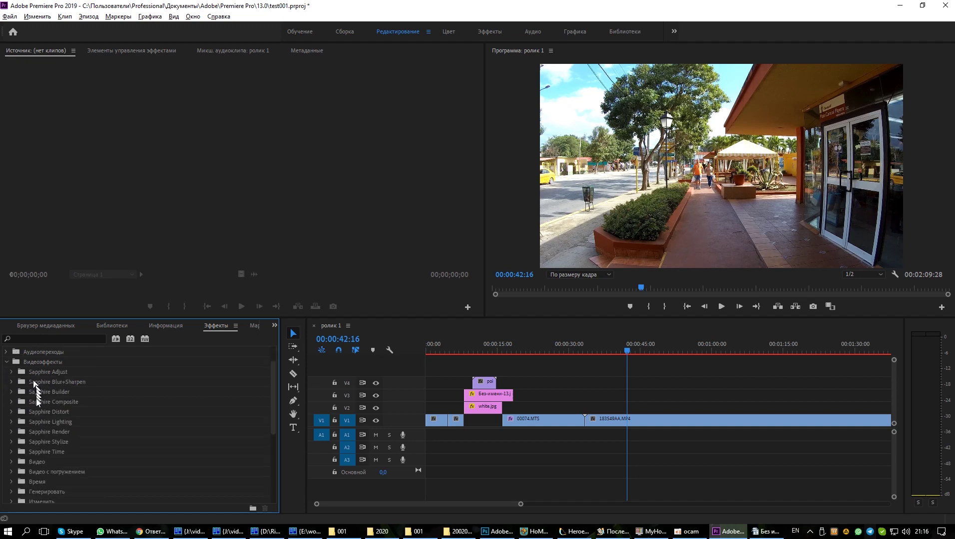
{"action": "left_click", "coordinate": [11, 415]}
{"action": "scroll", "coordinate": [13, 426], "scroll_direction": "down", "scroll_amount": 2}
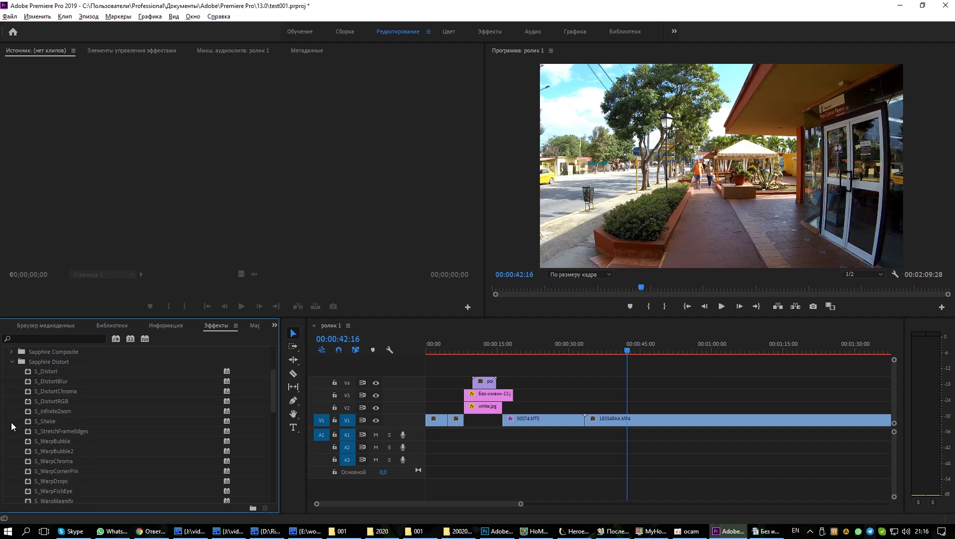
{"action": "scroll", "coordinate": [13, 421], "scroll_direction": "down", "scroll_amount": 1}
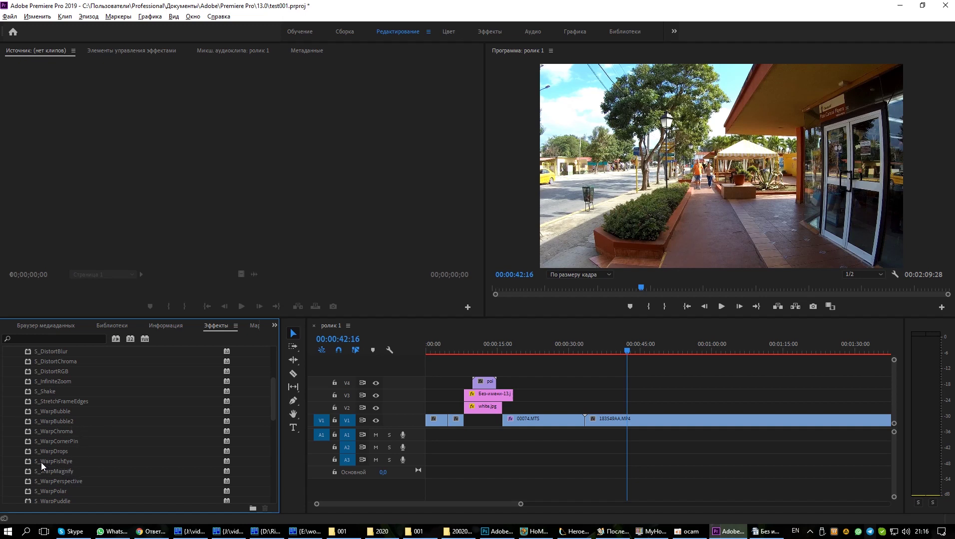
{"action": "left_click_drag", "start_coordinate": [41, 462], "coordinate": [675, 419]}
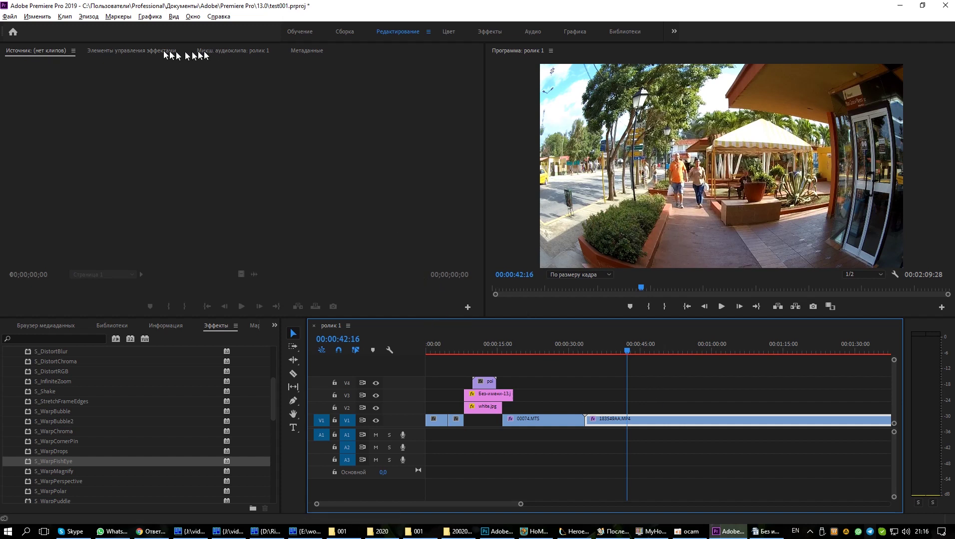
{"action": "left_click", "coordinate": [142, 50]}
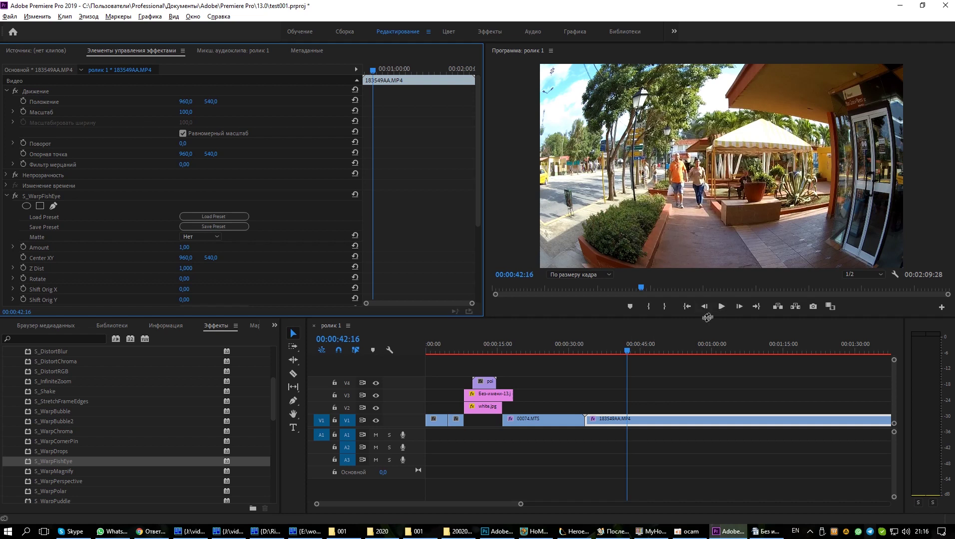
At 00:00:44:16, lower the S_WarpFishEye Amount on 183549AA.MP4 to -0,11 and play back the corrected footage
{"action": "mouse_move", "coordinate": [628, 352]}
{"action": "left_mouse_down"}
{"action": "mouse_move", "coordinate": [613, 352]}
{"action": "mouse_move", "coordinate": [635, 354]}
{"action": "left_mouse_up"}
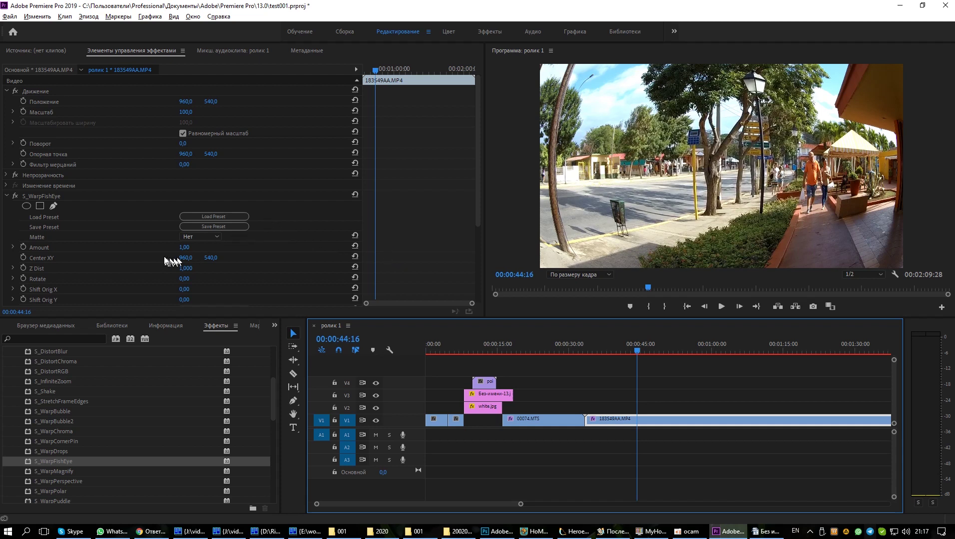
{"action": "left_click_drag", "start_coordinate": [478, 181], "coordinate": [476, 221]}
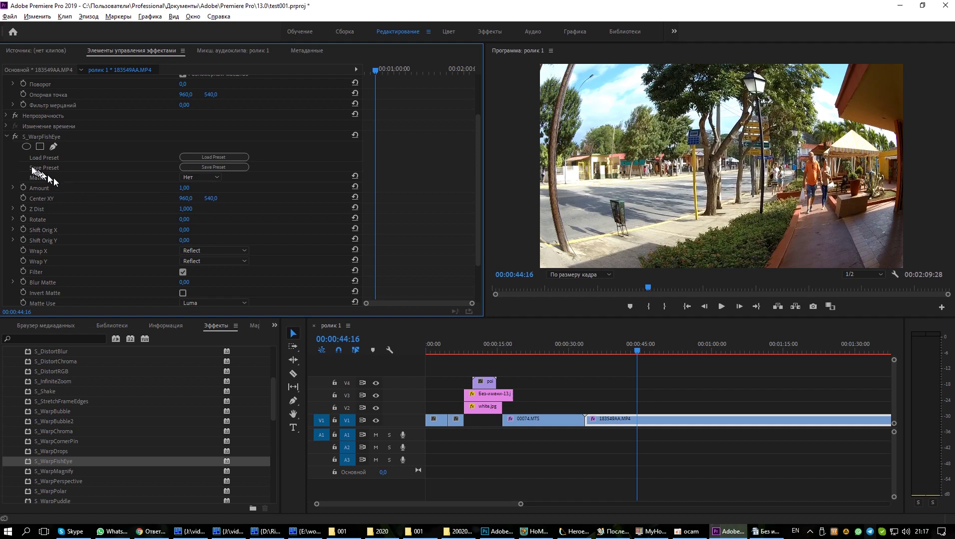
{"action": "left_click", "coordinate": [12, 187]}
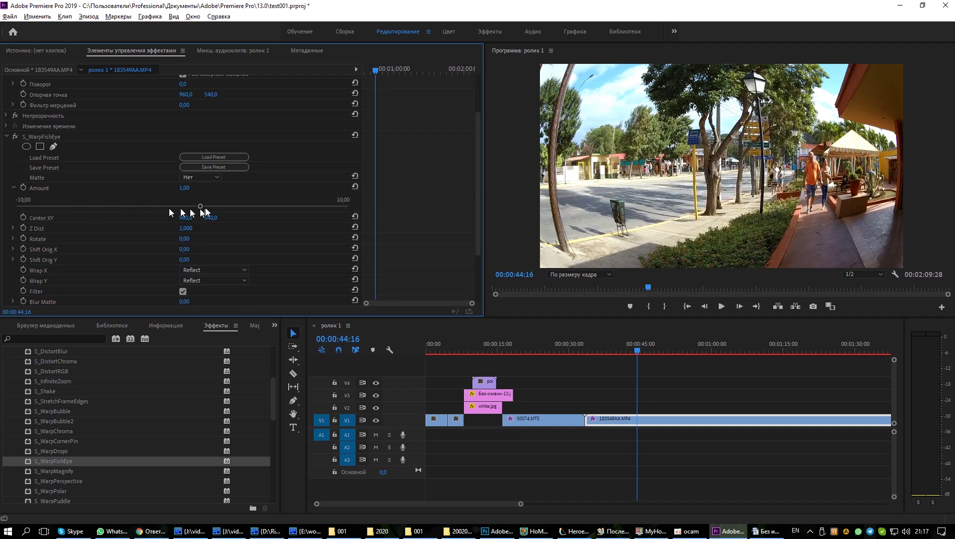
{"action": "left_click_drag", "start_coordinate": [200, 206], "coordinate": [180, 207]}
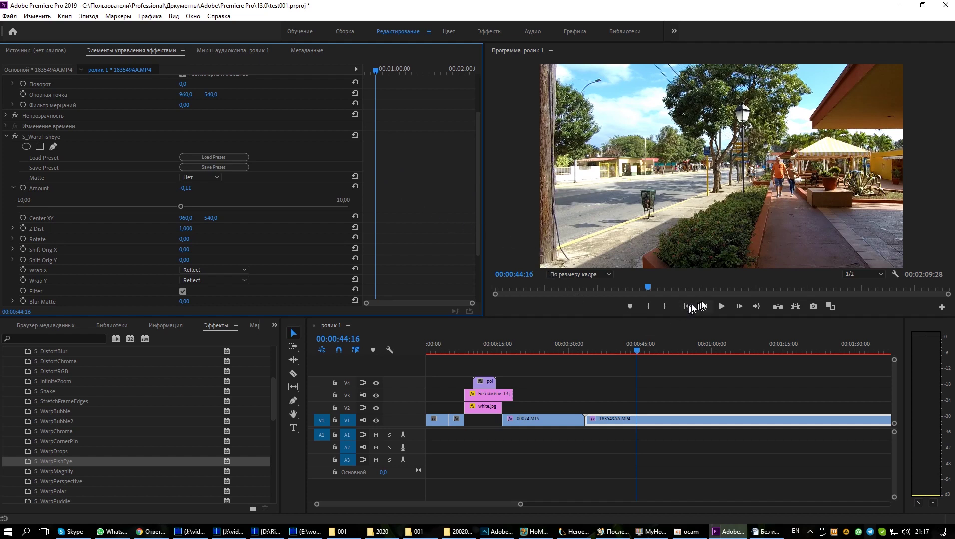
{"action": "left_click", "coordinate": [720, 306]}
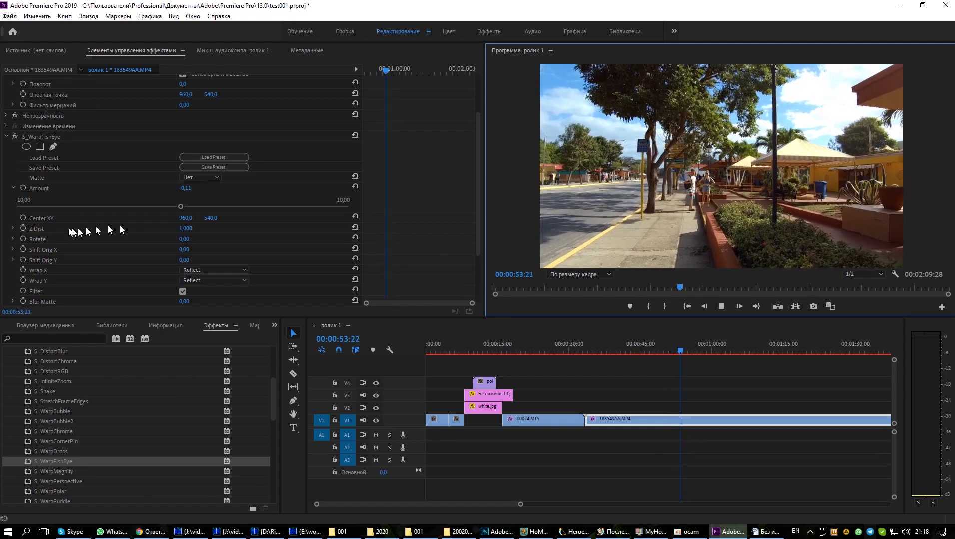
Try a Motion rotation of 11,3° on 183549AA.MP4 during playback, and reset the rotation to 0
{"action": "left_click", "coordinate": [13, 239]}
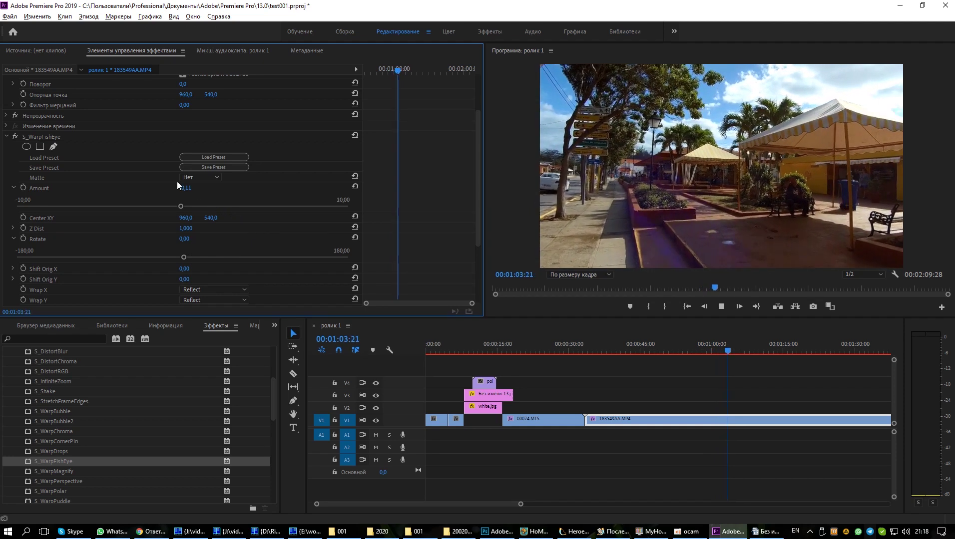
{"action": "left_click", "coordinate": [12, 83]}
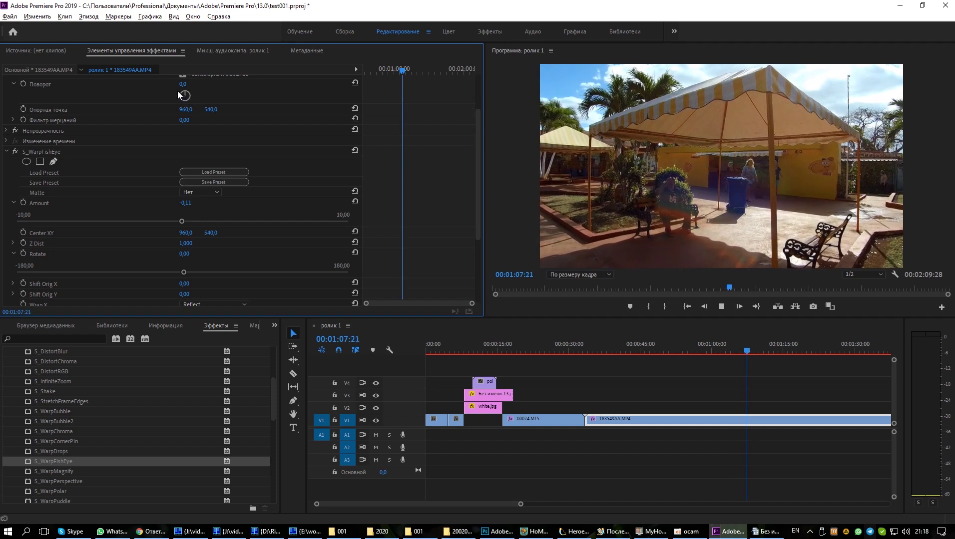
{"action": "left_click_drag", "start_coordinate": [185, 94], "coordinate": [191, 95]}
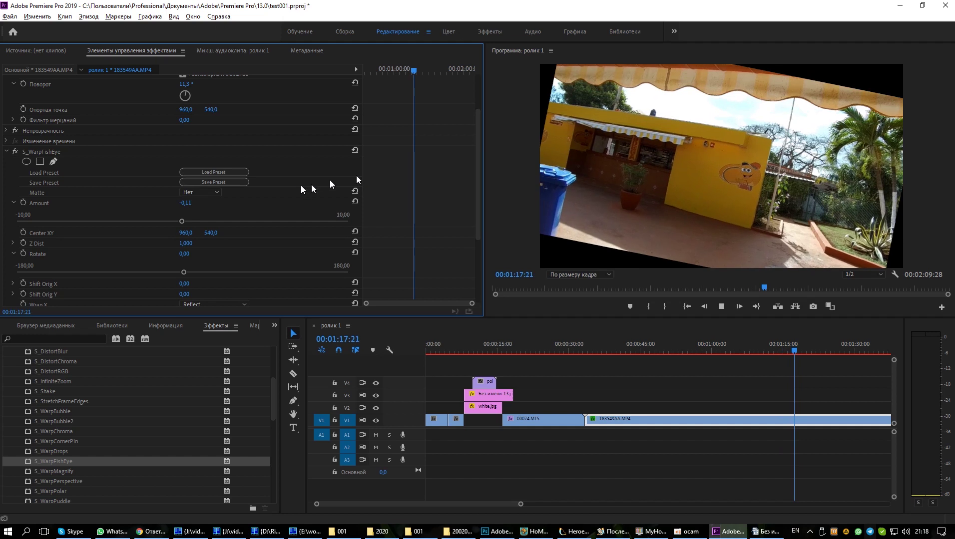
{"action": "left_click", "coordinate": [185, 83]}
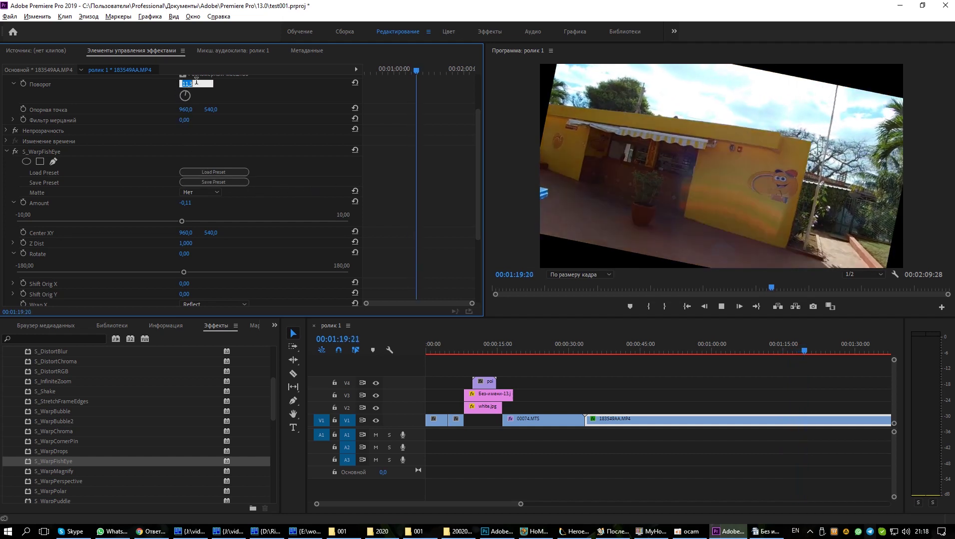
{"action": "type", "text": "0"}
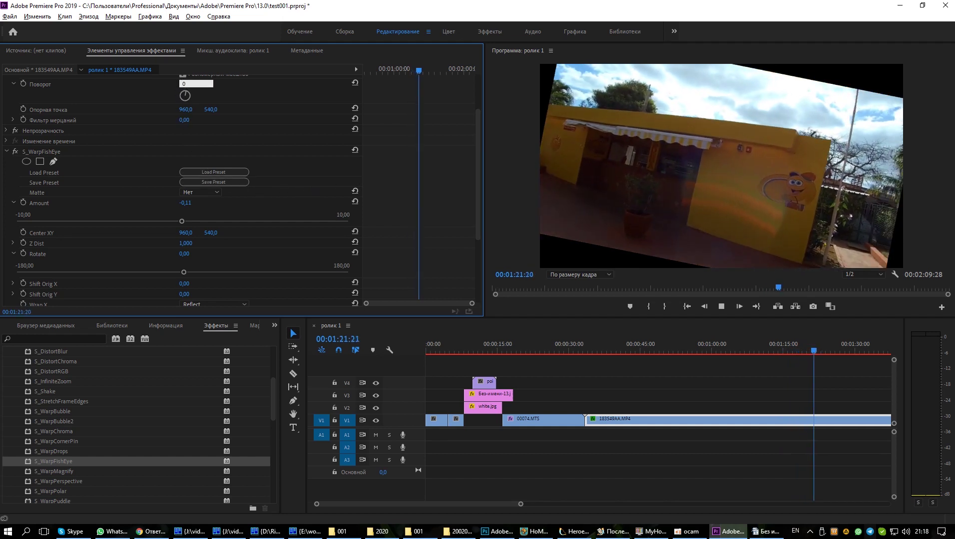
{"action": "key", "text": "Return"}
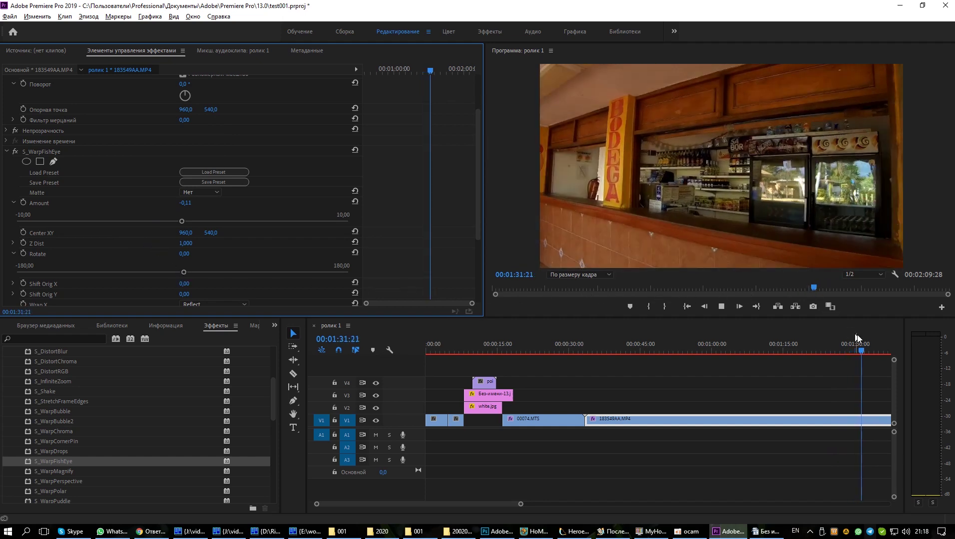
Replay 183549AA.MP4 from 00:00:43:24, try S_WarpFishEye Rotate values of -4,60, 1,89 and -0,27, and reset Rotate to 0
{"action": "left_click_drag", "start_coordinate": [863, 351], "coordinate": [632, 357]}
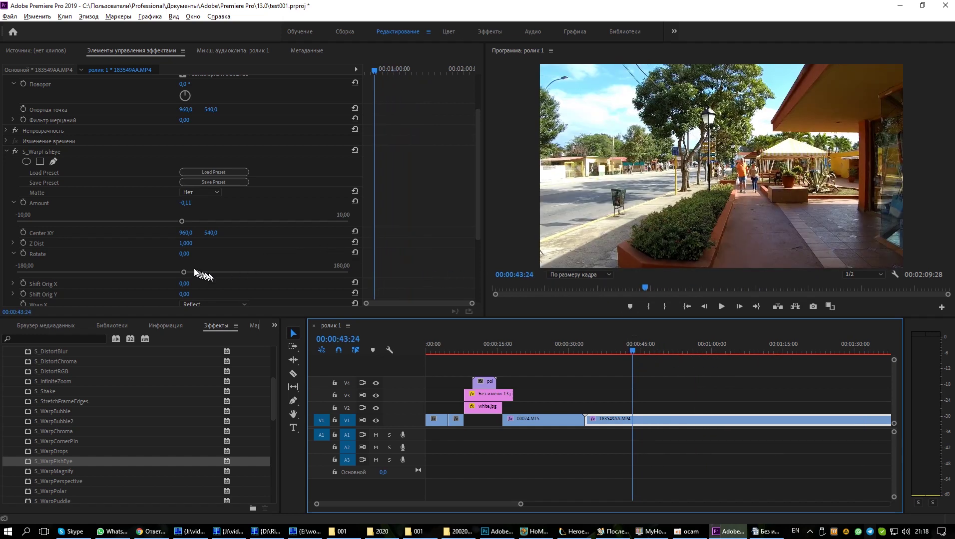
{"action": "left_click", "coordinate": [721, 306]}
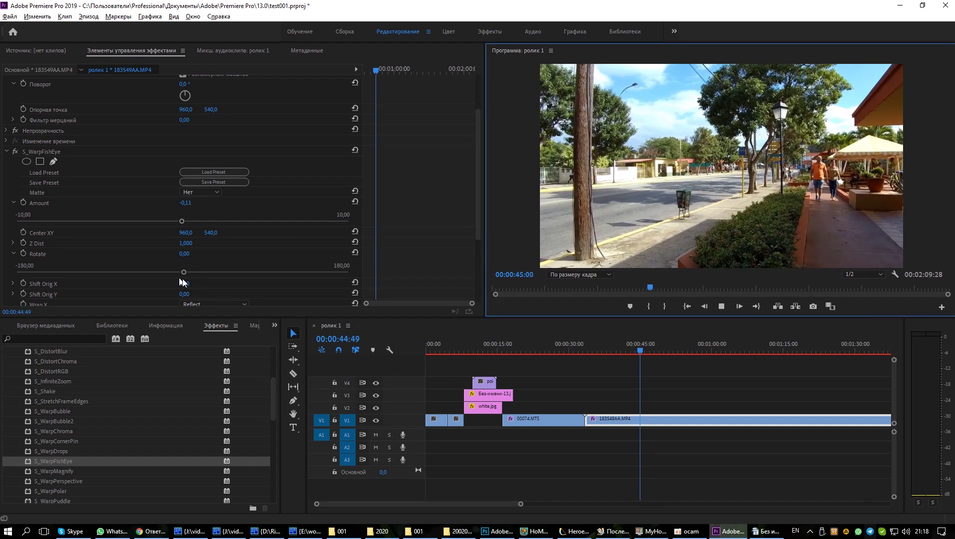
{"action": "left_click_drag", "start_coordinate": [183, 270], "coordinate": [178, 273]}
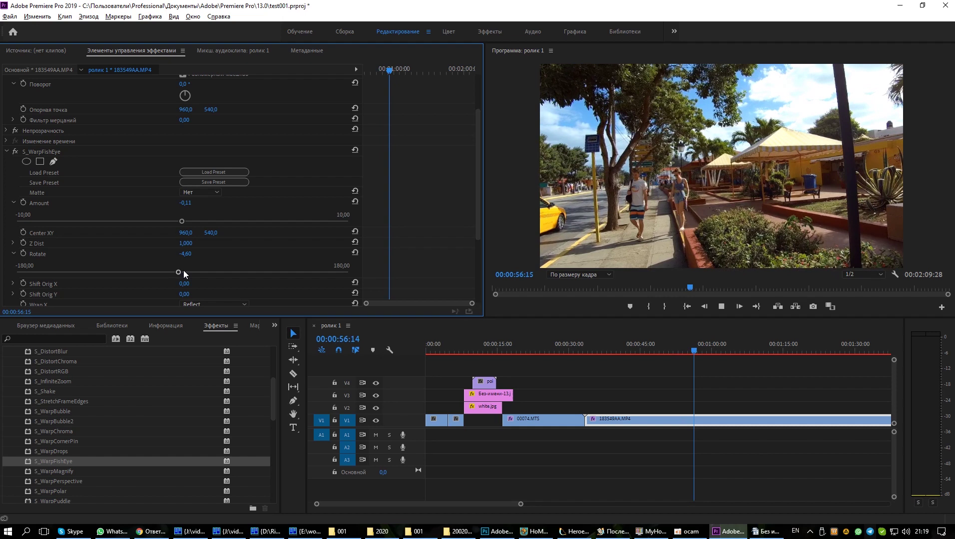
{"action": "left_click", "coordinate": [183, 272]}
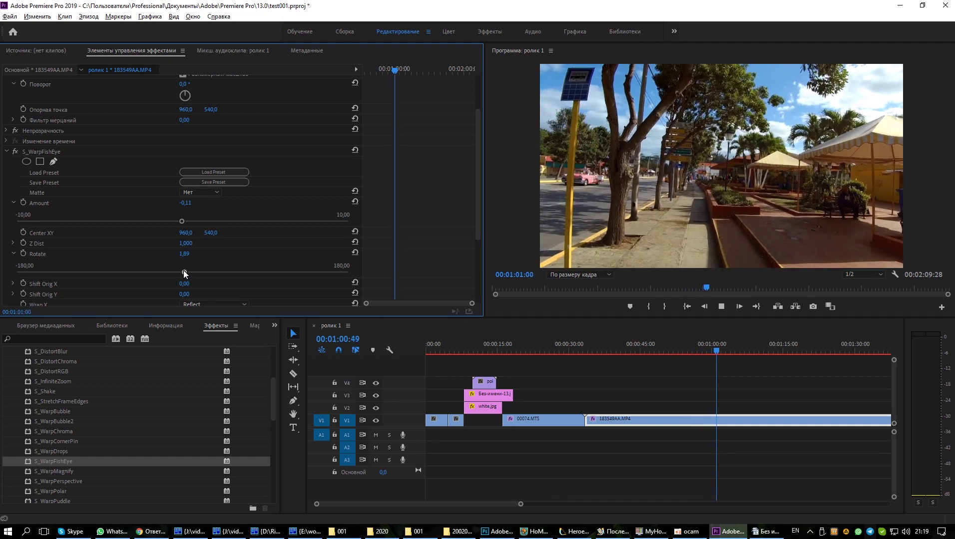
{"action": "left_click_drag", "start_coordinate": [182, 271], "coordinate": [182, 270]}
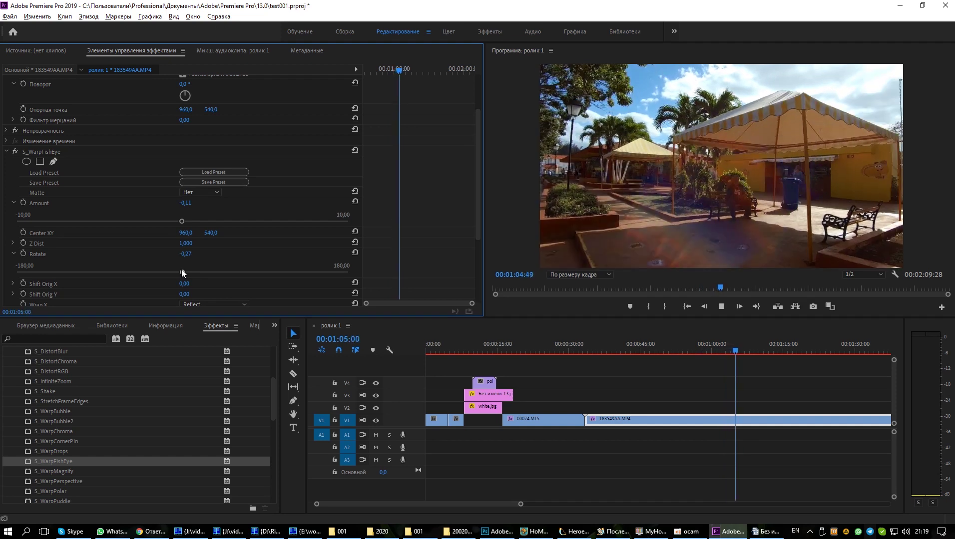
{"action": "left_click", "coordinate": [199, 251]}
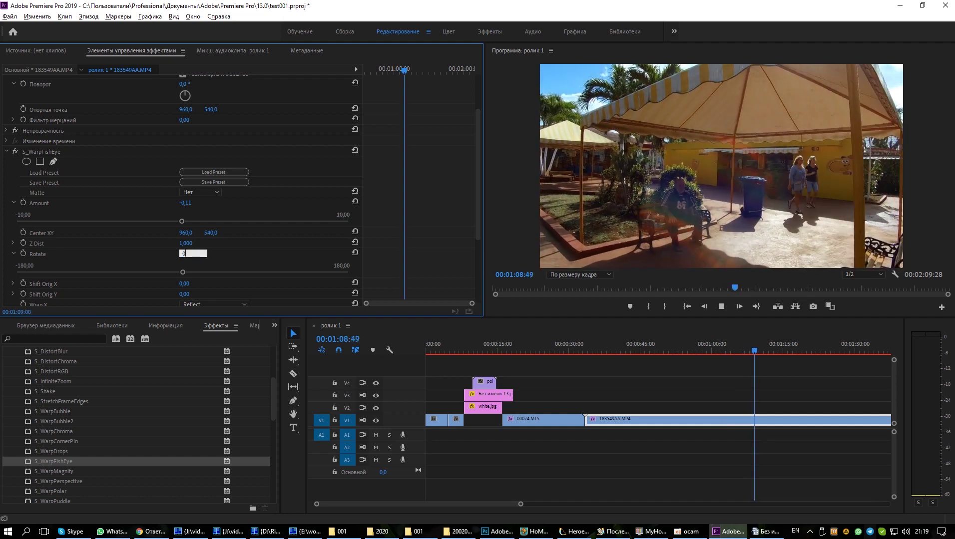
{"action": "type", "text": "0"}
{"action": "key", "text": "Return"}
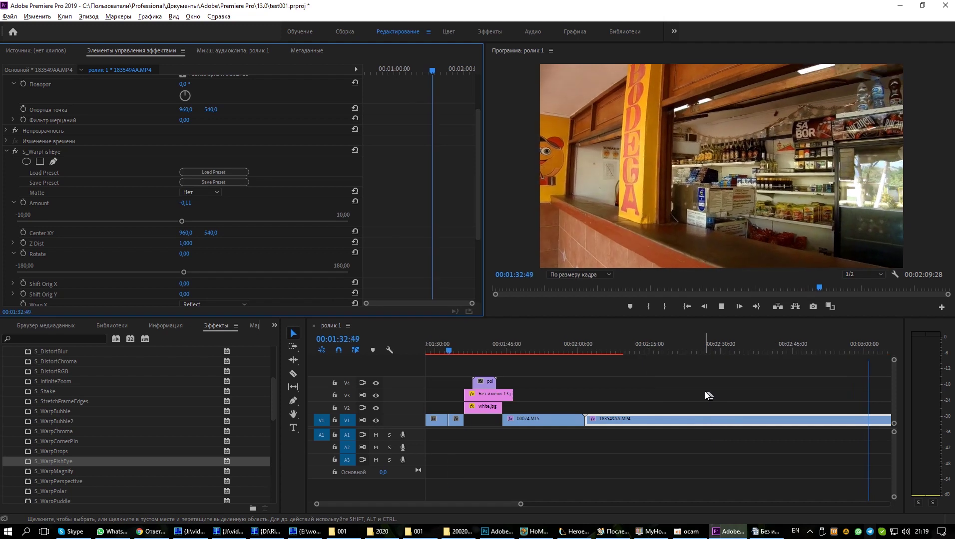
Select all clips in the ролик 1 sequence and render the selection
{"action": "left_click", "coordinate": [538, 422]}
{"action": "key", "text": "backslash"}
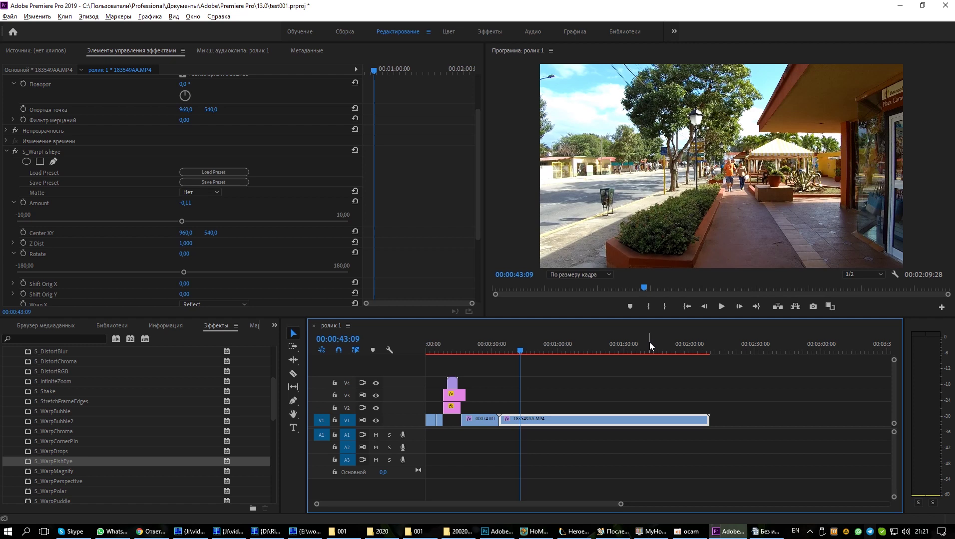
{"action": "left_click", "coordinate": [576, 441]}
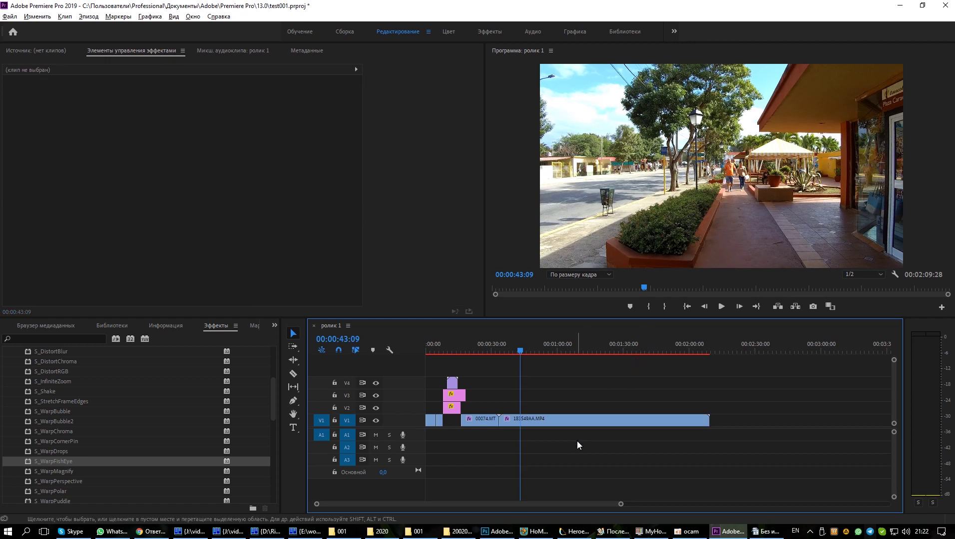
{"action": "key", "text": "ctrl+a"}
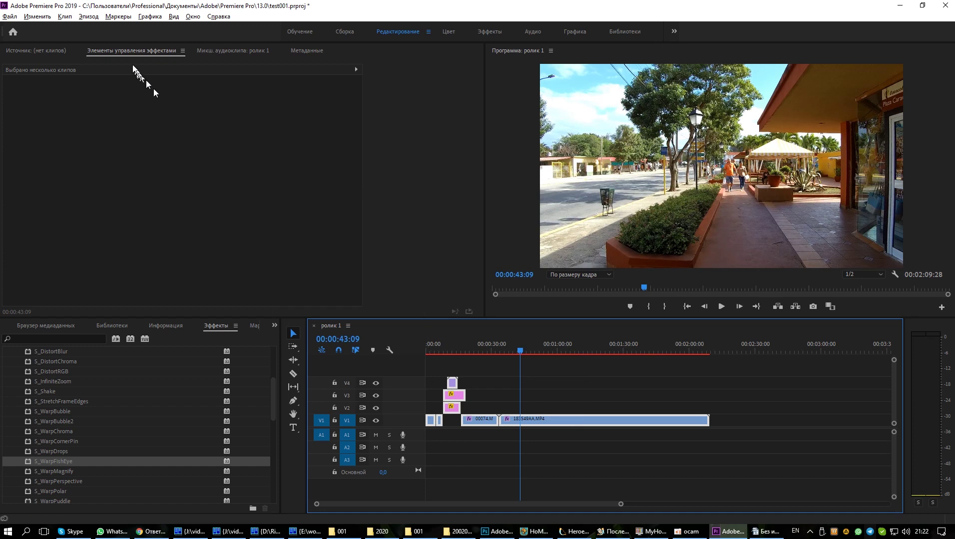
{"action": "left_click", "coordinate": [88, 17]}
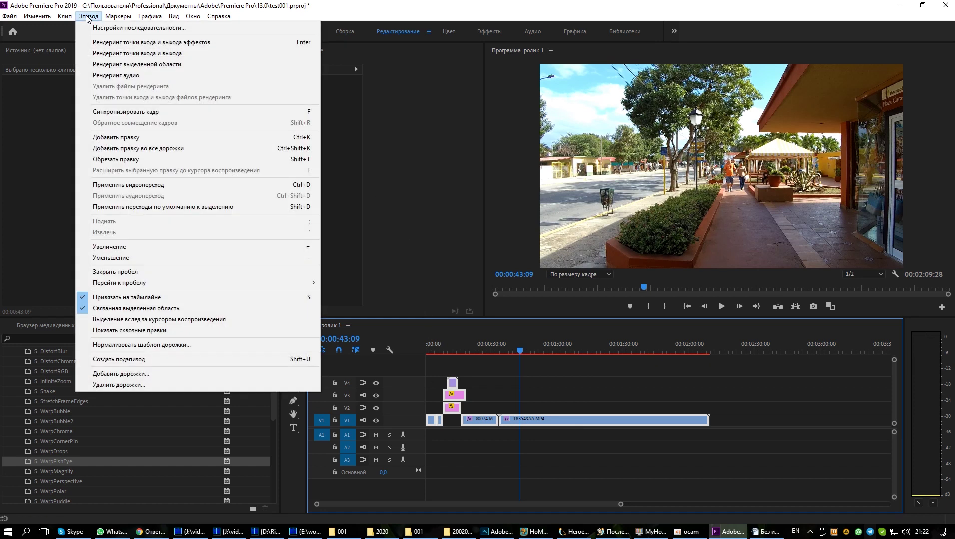
{"action": "left_click", "coordinate": [100, 65]}
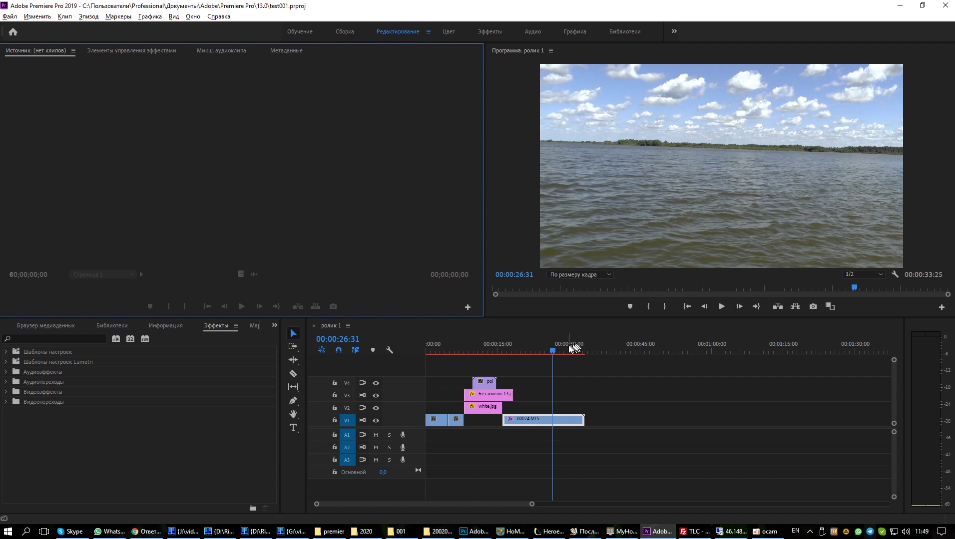
Try the Полное and 1/4 playback resolutions in the program monitor, and play 00074.MTS at 1/4 from 00:00:26:31
{"action": "left_click", "coordinate": [881, 274]}
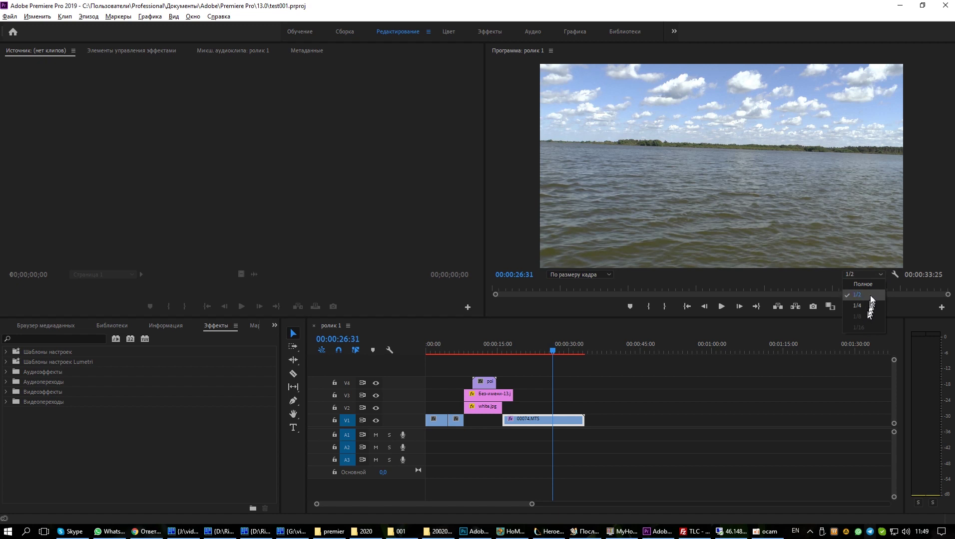
{"action": "left_click", "coordinate": [873, 283]}
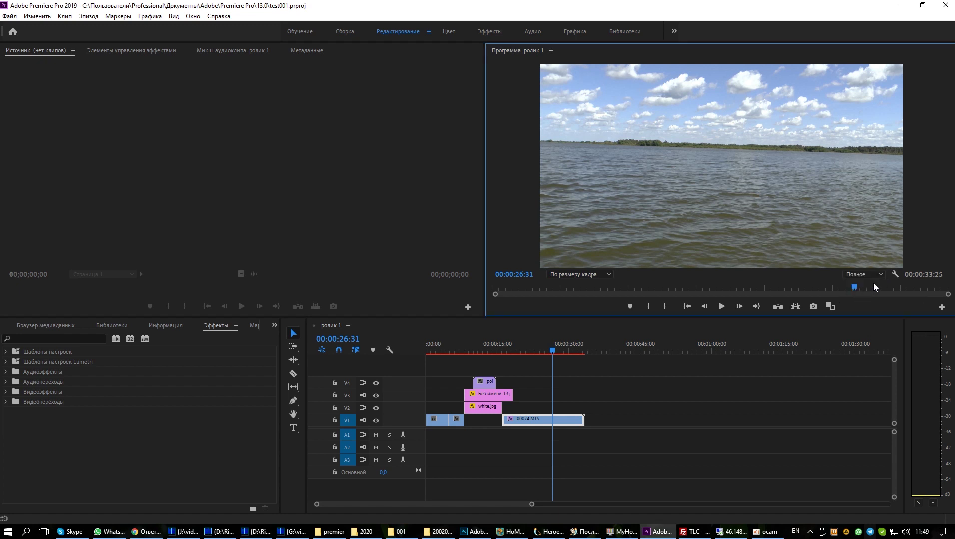
{"action": "left_click", "coordinate": [880, 274]}
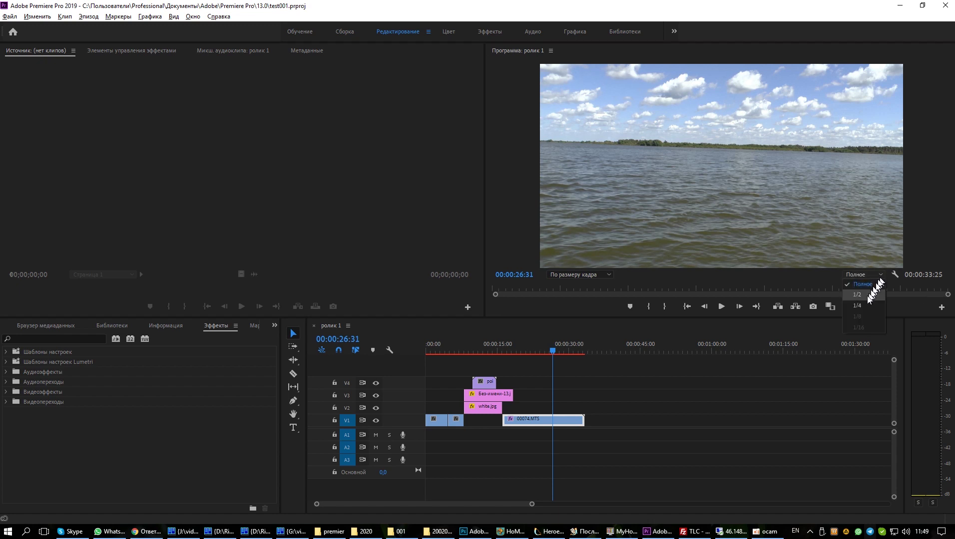
{"action": "left_click", "coordinate": [865, 307]}
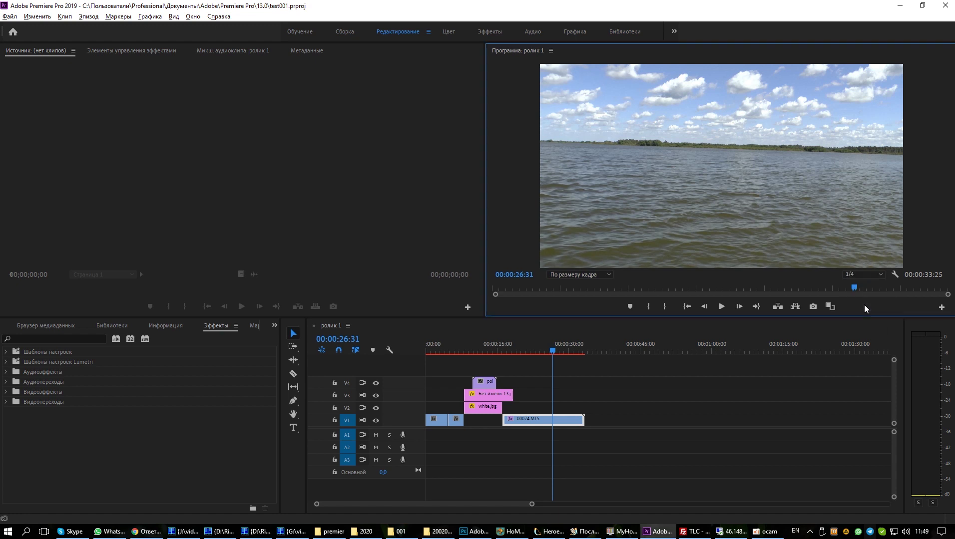
{"action": "left_click", "coordinate": [722, 306]}
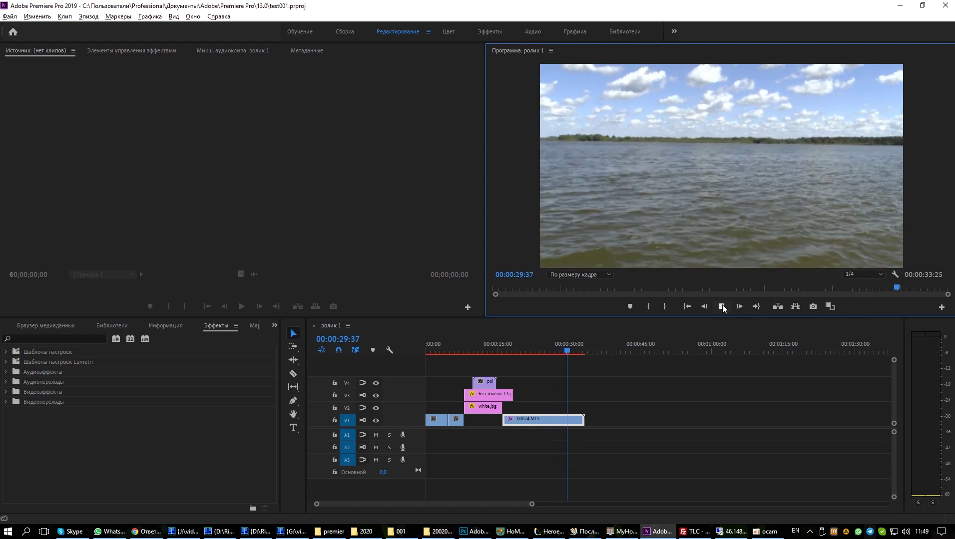
{"action": "left_click", "coordinate": [722, 306]}
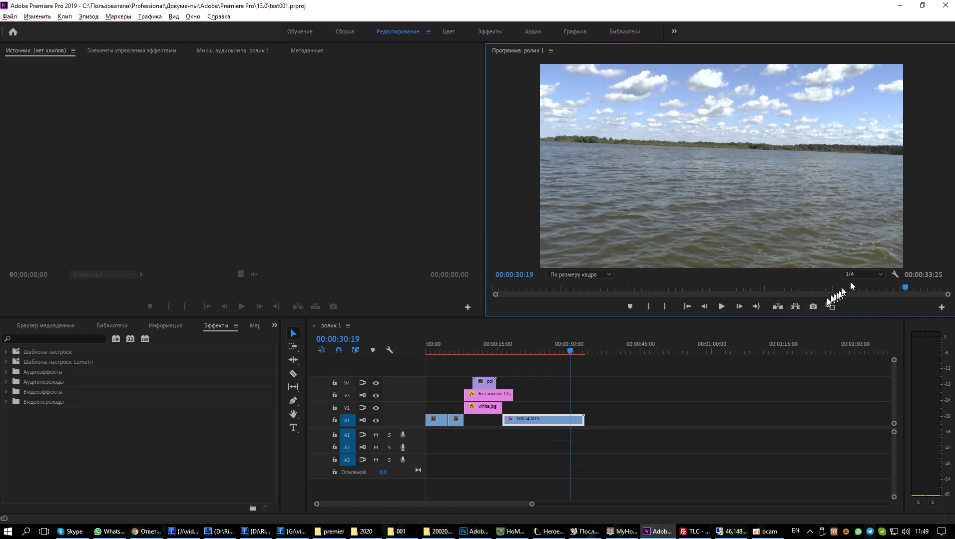
Set the program monitor's playback resolution to Полное, play 00074.MTS from 00:00:21:03, and move the playhead back within the clip
{"action": "left_click", "coordinate": [880, 274]}
{"action": "left_click", "coordinate": [867, 285]}
{"action": "left_click_drag", "start_coordinate": [569, 348], "coordinate": [526, 348]}
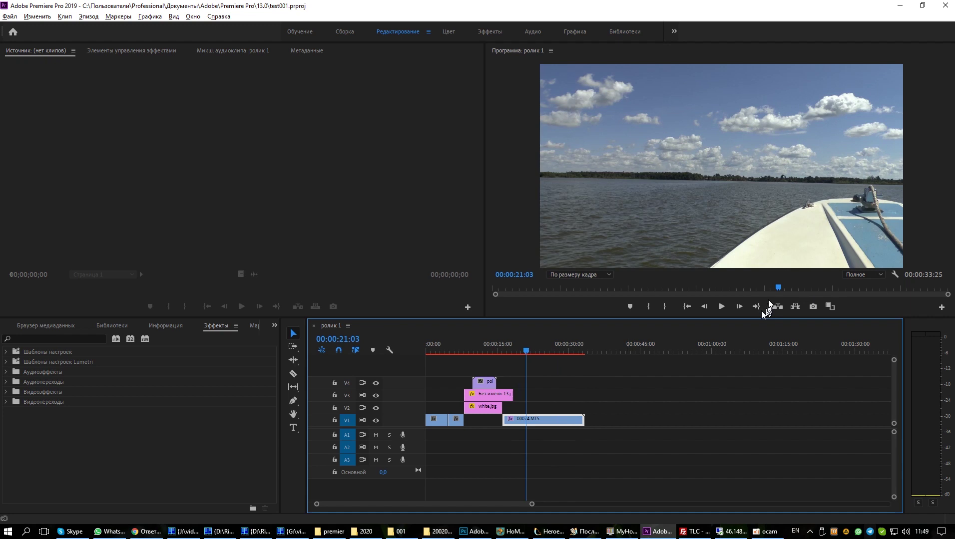
{"action": "left_click", "coordinate": [721, 306]}
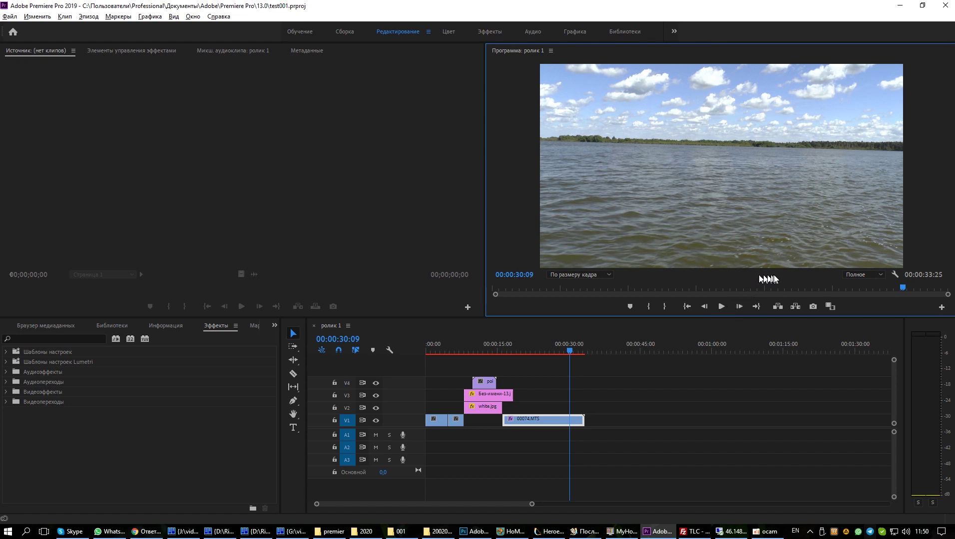
{"action": "left_click_drag", "start_coordinate": [571, 350], "coordinate": [537, 353]}
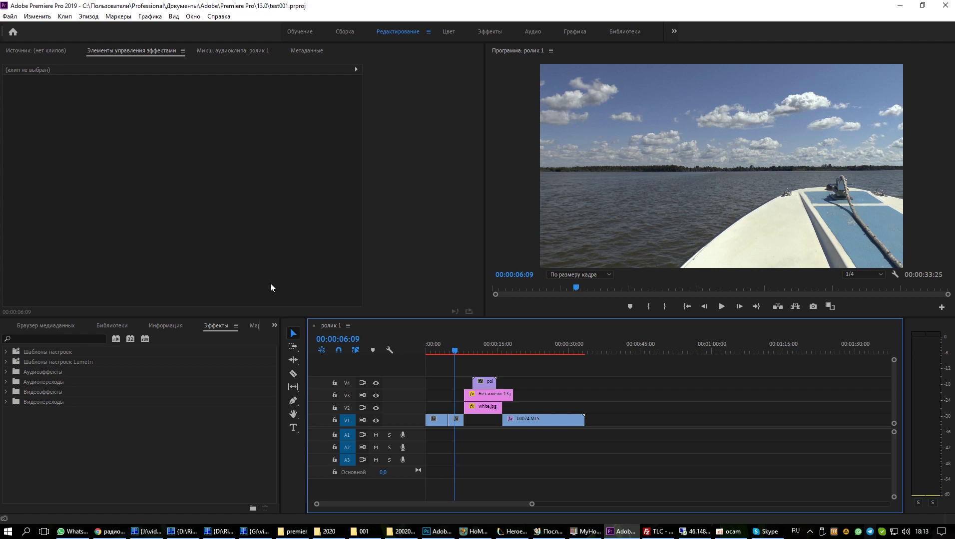
{"action": "left_click", "coordinate": [730, 532]}
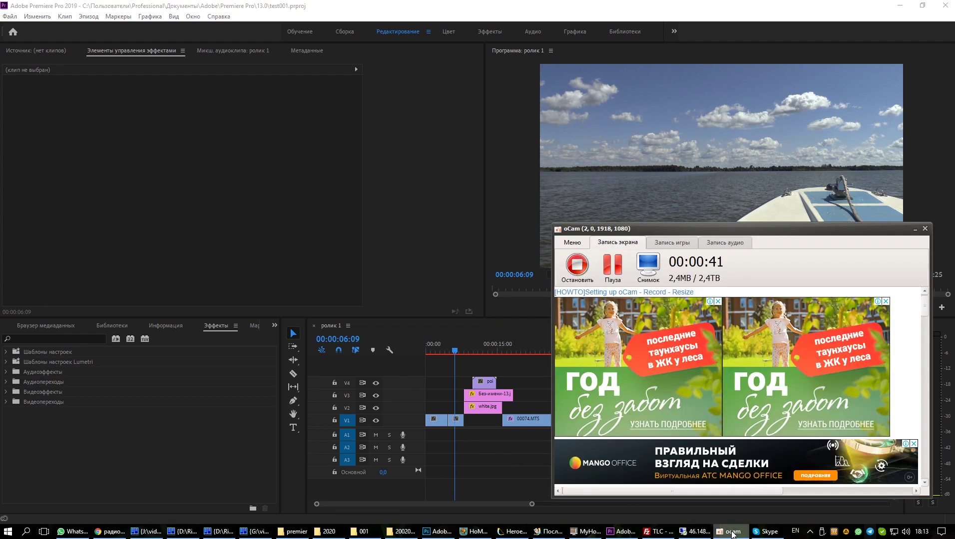
{"action": "left_click", "coordinate": [731, 532]}
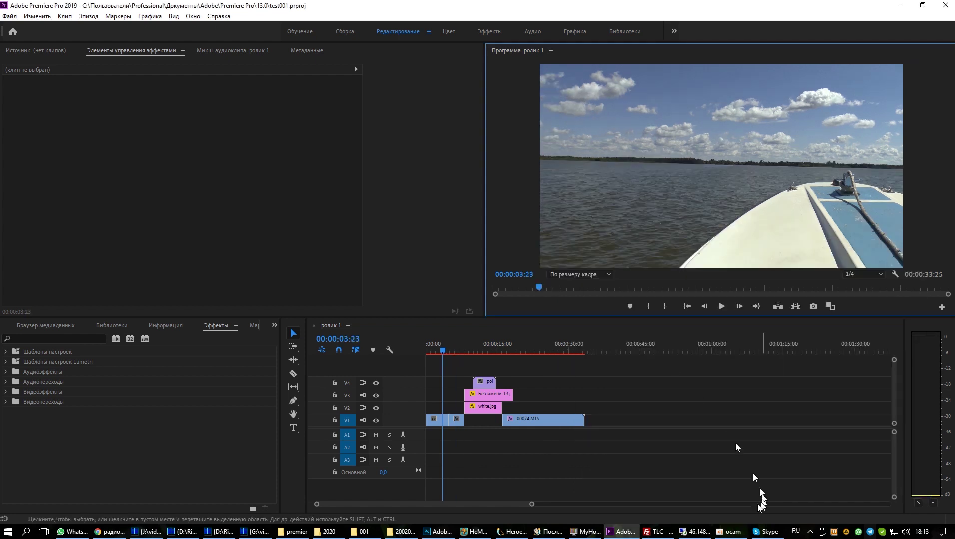
{"action": "left_click", "coordinate": [729, 533]}
{"action": "left_click", "coordinate": [730, 532]}
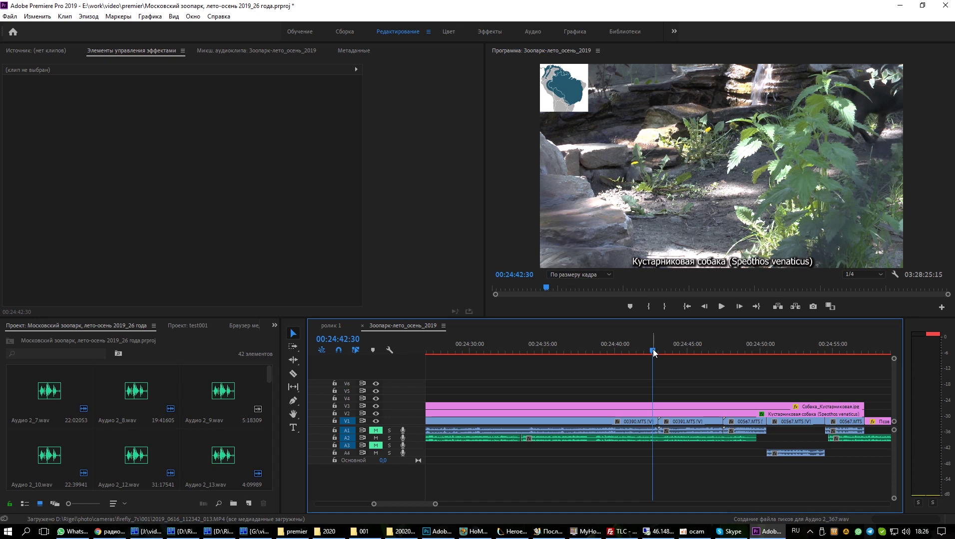
Play Зоопарк-лето_осень_2019 from 00:24:42:30, and place the Digital_Secrets audio on track A2 at the start of the ролик 1 sequence
{"action": "left_click", "coordinate": [720, 306]}
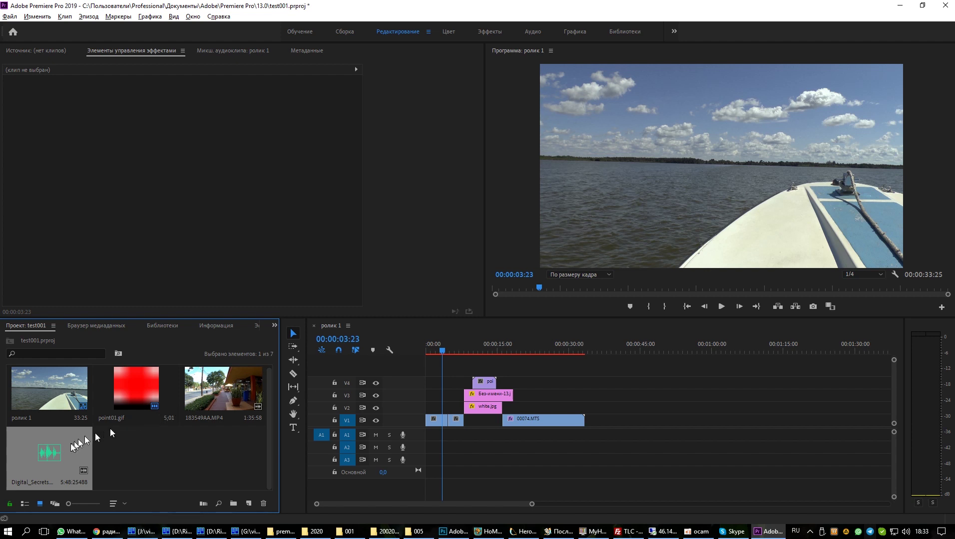
{"action": "left_click_drag", "start_coordinate": [242, 454], "coordinate": [432, 452]}
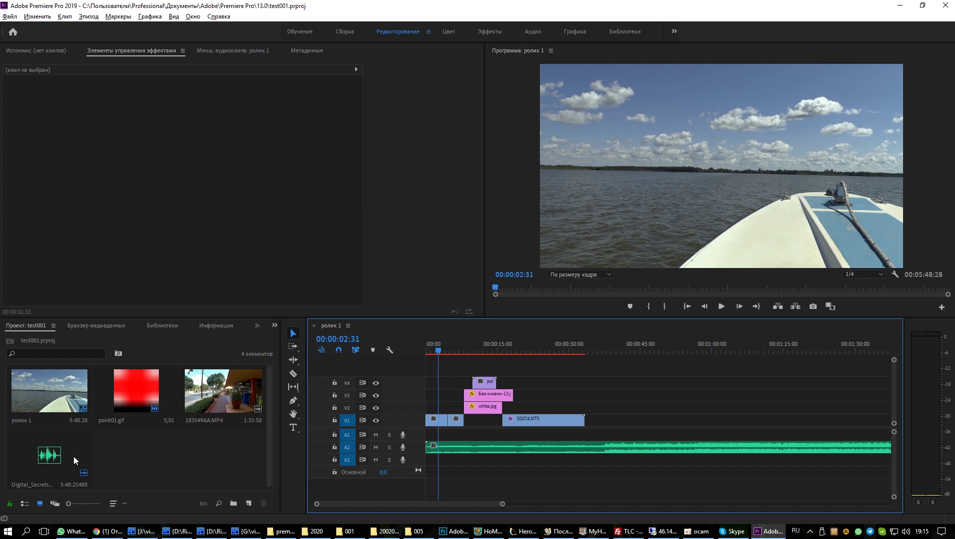
Review the voice-over record settings of audio track A1, checking the available sources while keeping Микрофон (H1)
{"action": "right_click", "coordinate": [414, 434]}
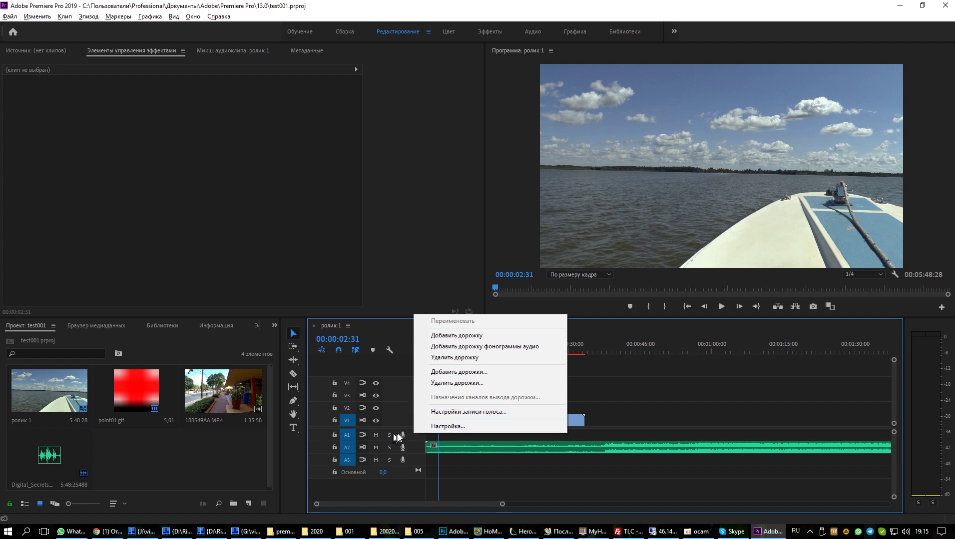
{"action": "left_click", "coordinate": [446, 411]}
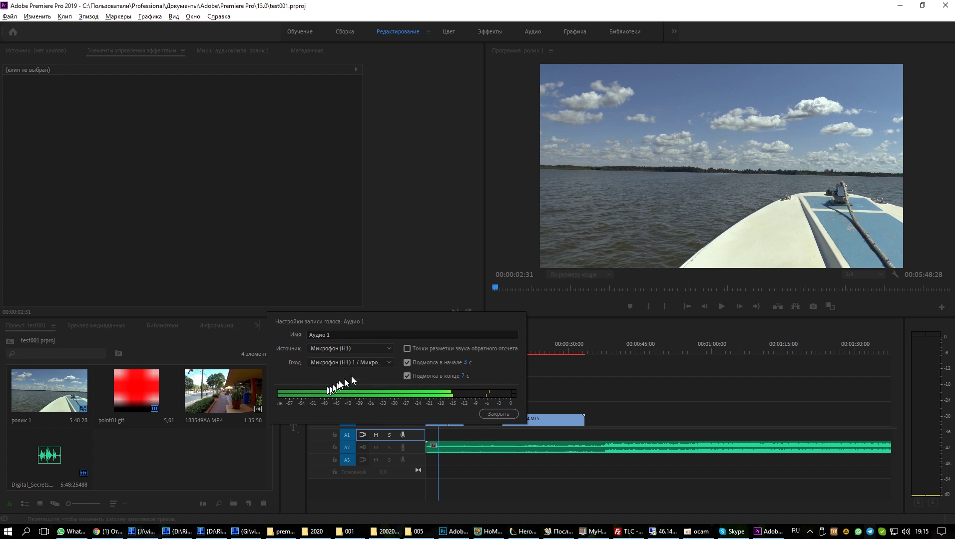
{"action": "left_click", "coordinate": [388, 349]}
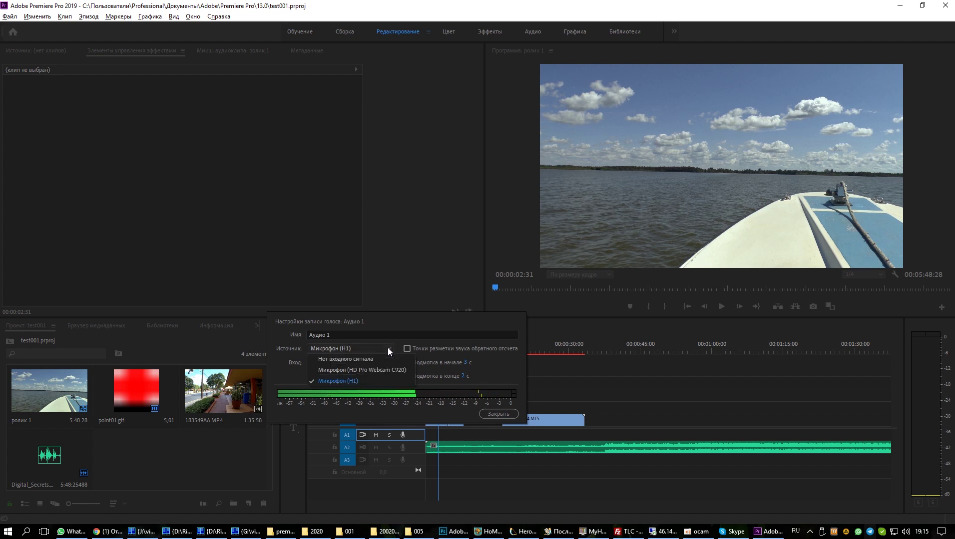
{"action": "left_click", "coordinate": [388, 348]}
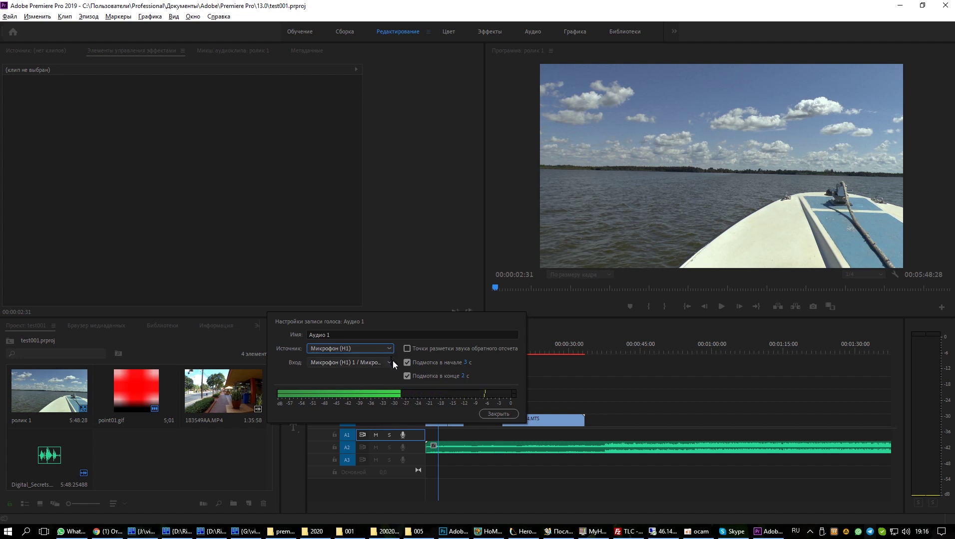
{"action": "left_click", "coordinate": [499, 414]}
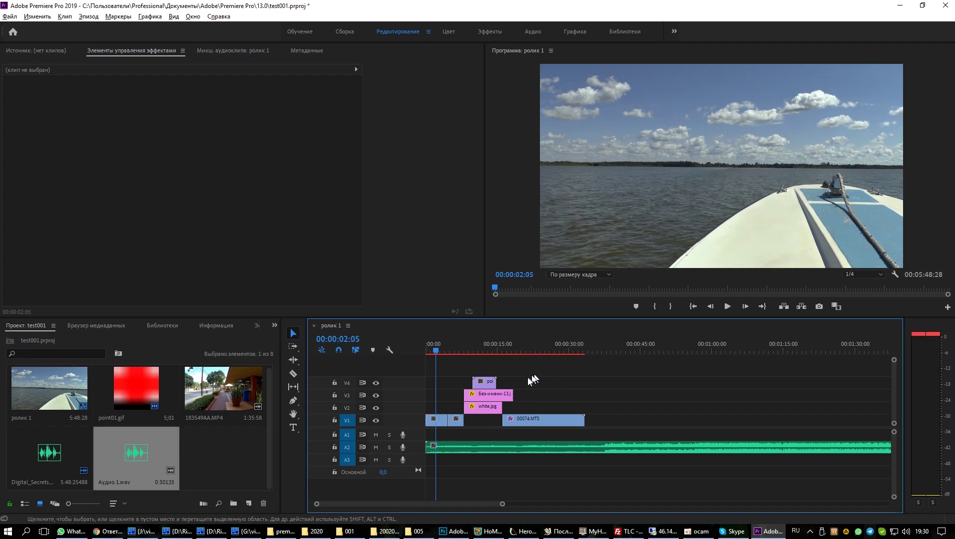
Mute audio track A2 and enable Приглушить звук на входе во время записи на таймлайн in the audio preferences
{"action": "left_click", "coordinate": [376, 448]}
{"action": "left_click", "coordinate": [38, 17]}
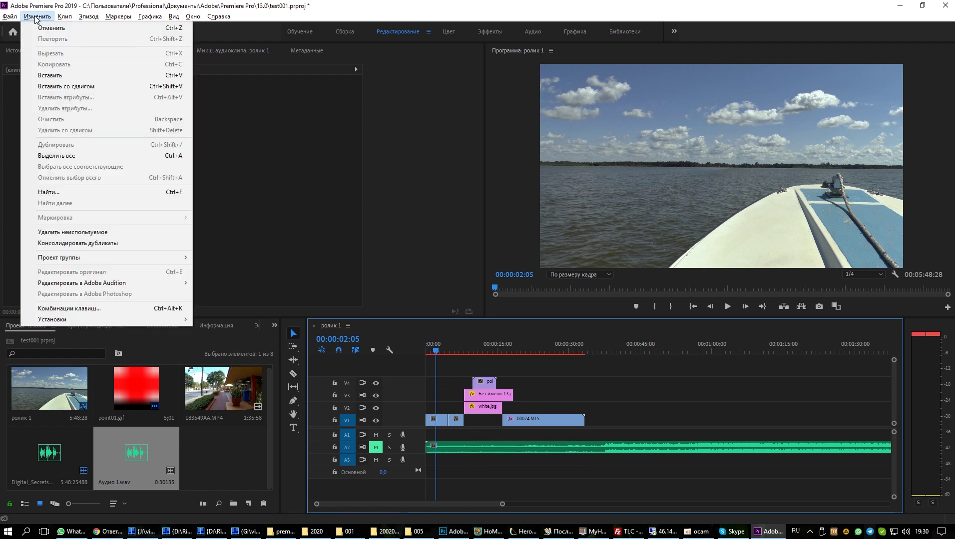
{"action": "mouse_move", "coordinate": [69, 318]}
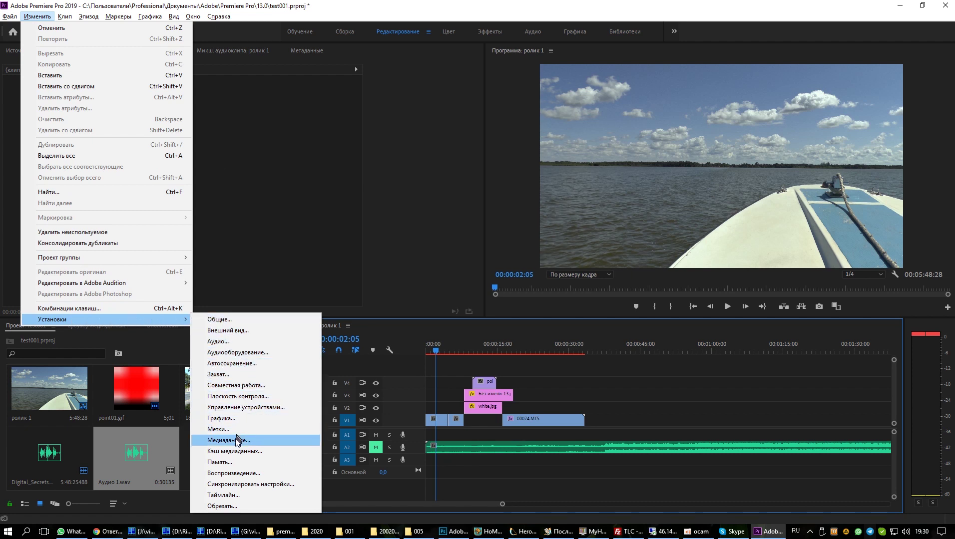
{"action": "left_click", "coordinate": [241, 343]}
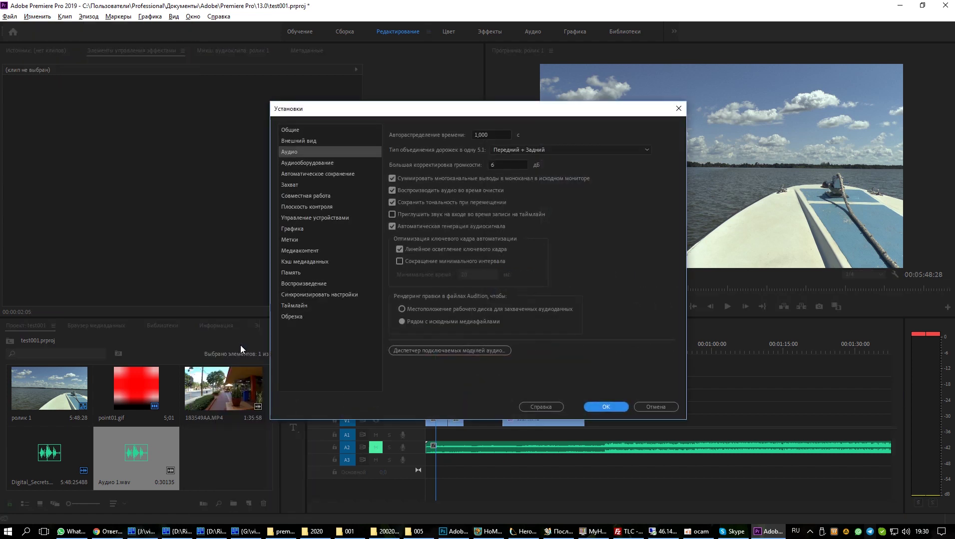
{"action": "left_click", "coordinate": [391, 215]}
{"action": "left_click", "coordinate": [605, 406]}
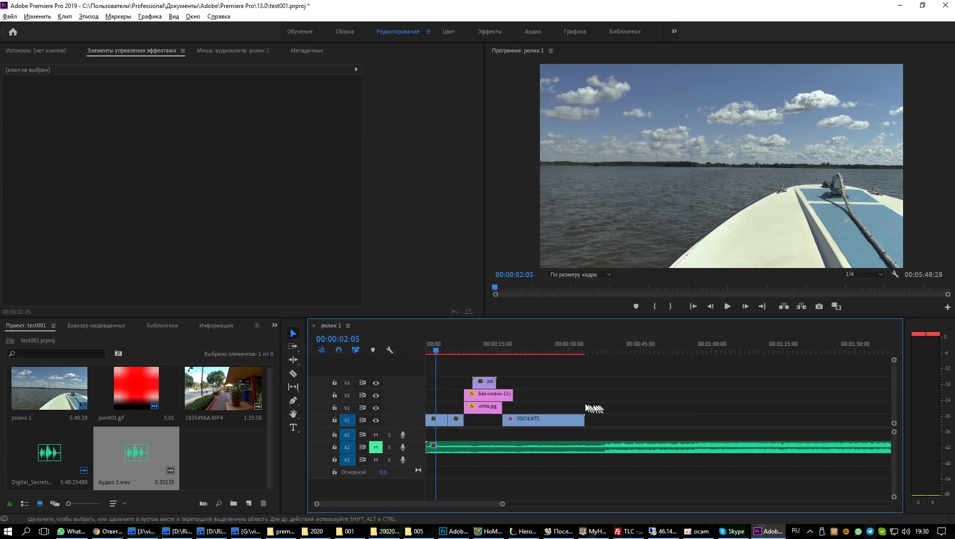
Record a voice-over onto track A1 of ролик 1 from 00:00:02:05 to about 00:00:09
{"action": "left_click", "coordinate": [402, 435]}
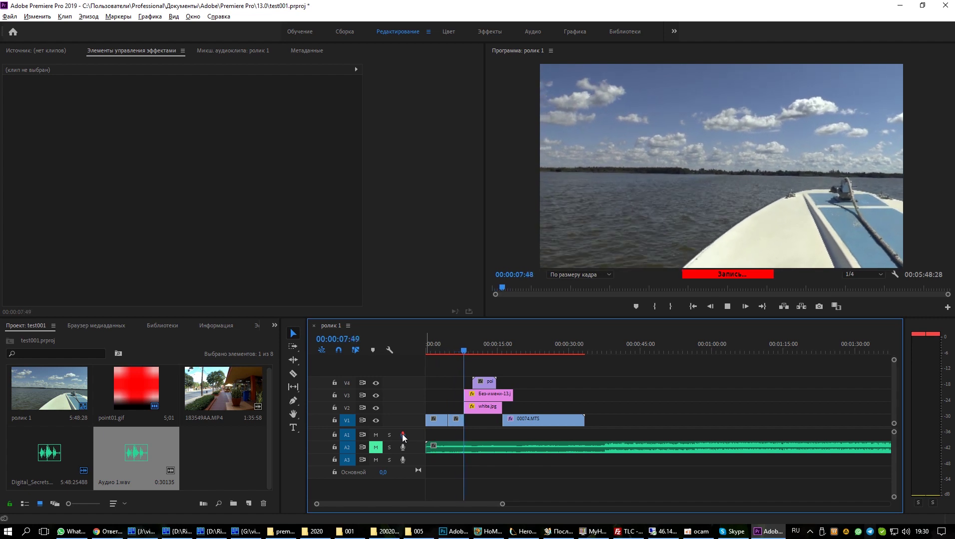
{"action": "left_click", "coordinate": [727, 306]}
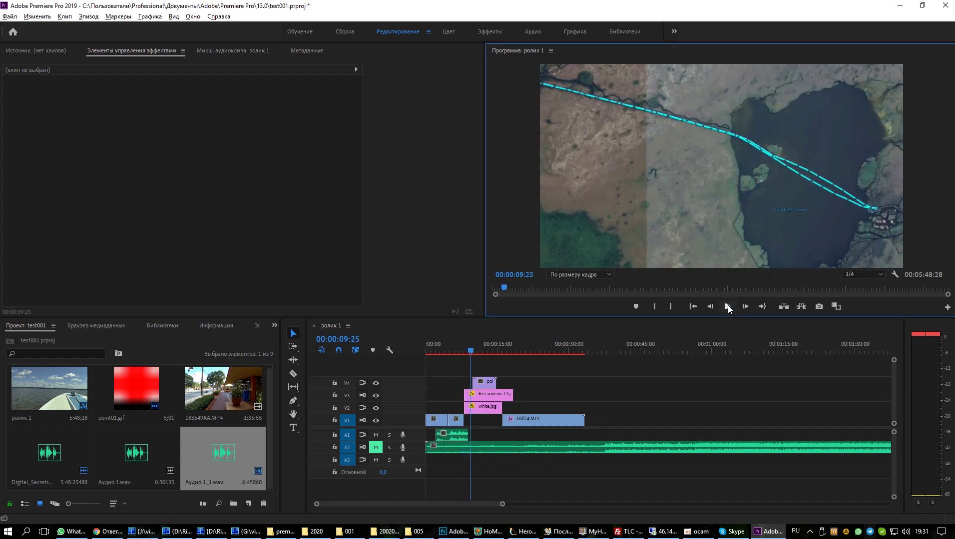
Play ролик 1 from its start to listen to the recorded voice-over, and replay it from 00:00:01:13
{"action": "left_click", "coordinate": [639, 468]}
{"action": "key", "text": "Home"}
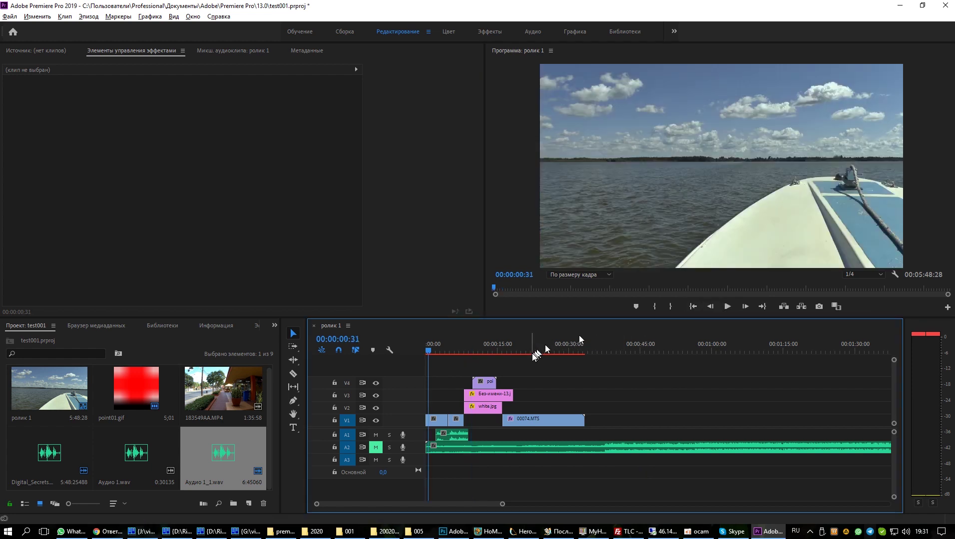
{"action": "left_click", "coordinate": [727, 307]}
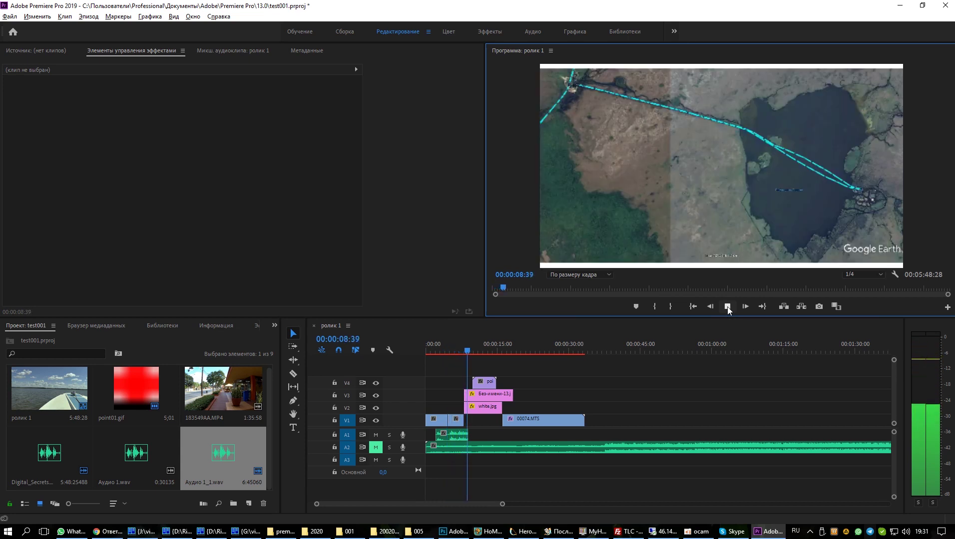
{"action": "left_click_drag", "start_coordinate": [478, 355], "coordinate": [433, 354]}
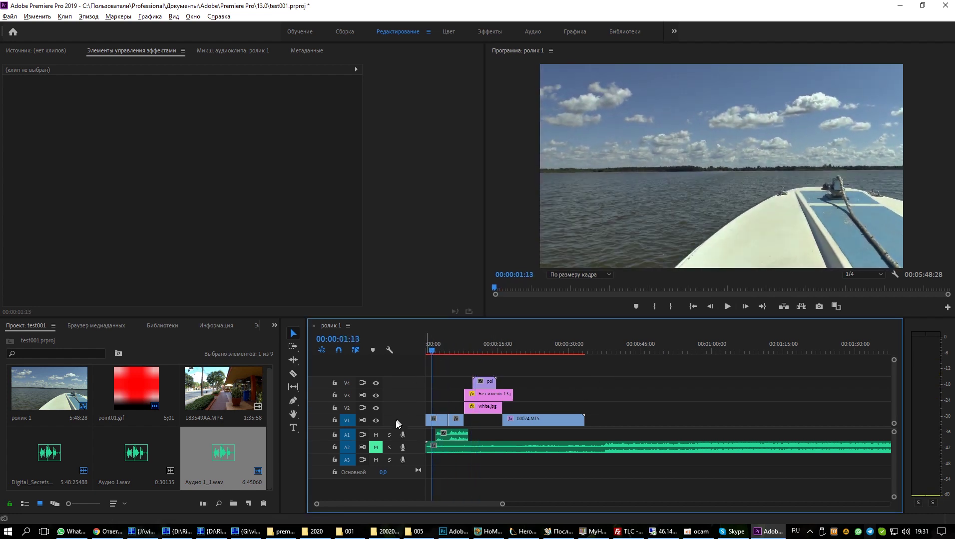
{"action": "left_click", "coordinate": [727, 306]}
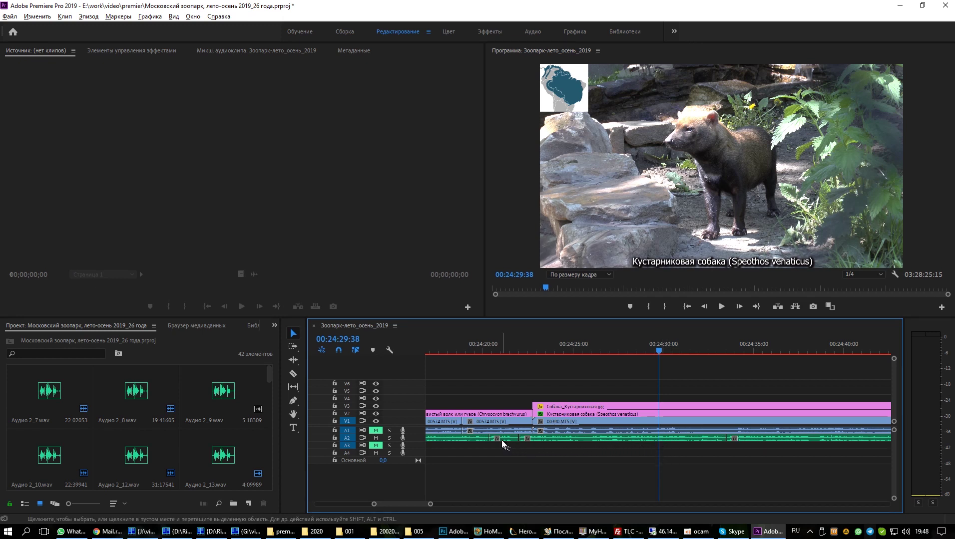
Examine the audio gain options of the A2 clip at 00:24:29:38 in Зоопарк-лето_осень_2019, and close them without changes
{"action": "right_click", "coordinate": [623, 438]}
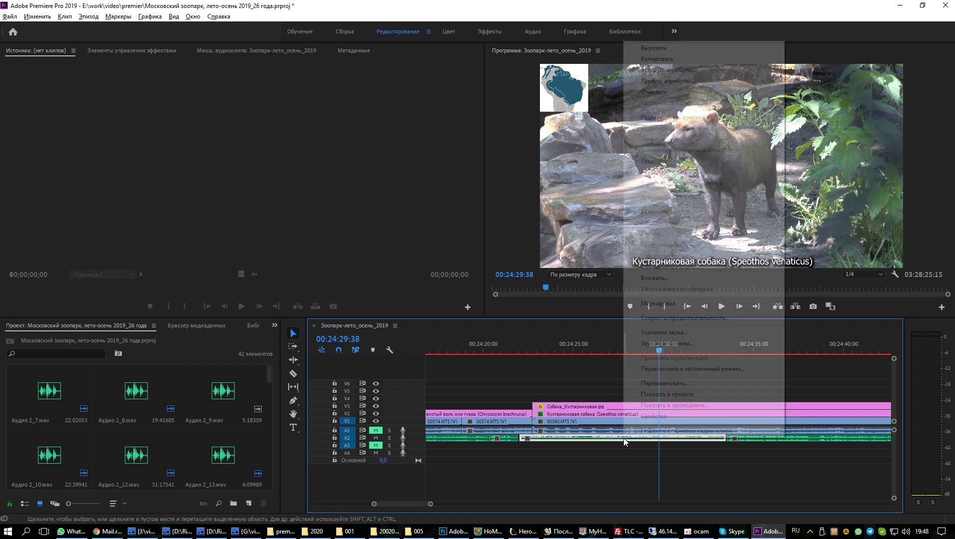
{"action": "left_click", "coordinate": [675, 333]}
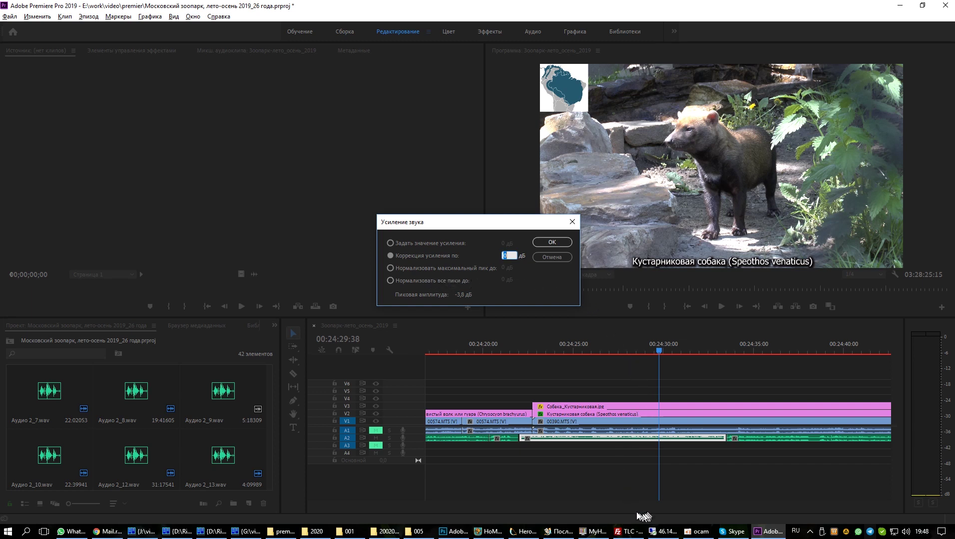
{"action": "left_click", "coordinate": [563, 257]}
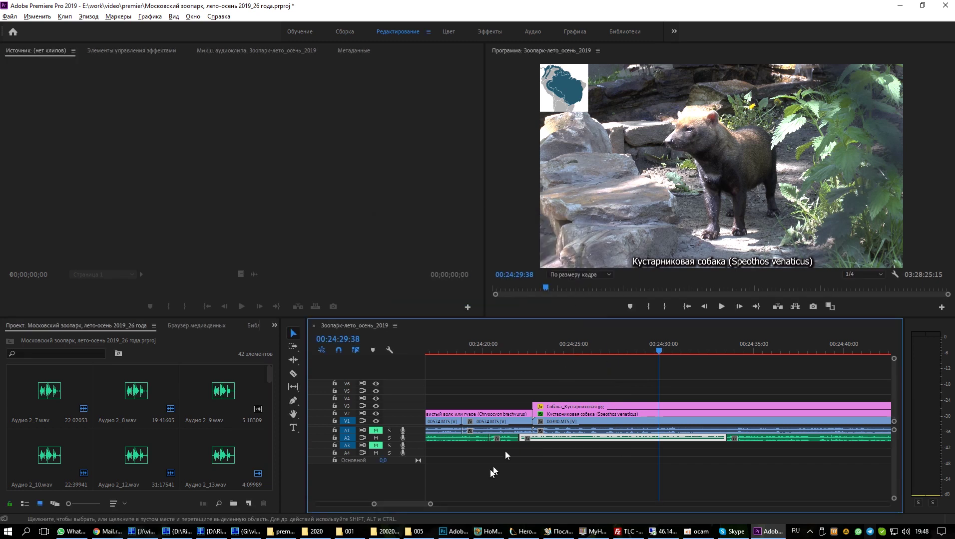
Show a longer stretch of the Зоопарк-лето_осень_2019 timeline and switch to the Аудио workspace
{"action": "left_click_drag", "start_coordinate": [431, 506], "coordinate": [482, 510]}
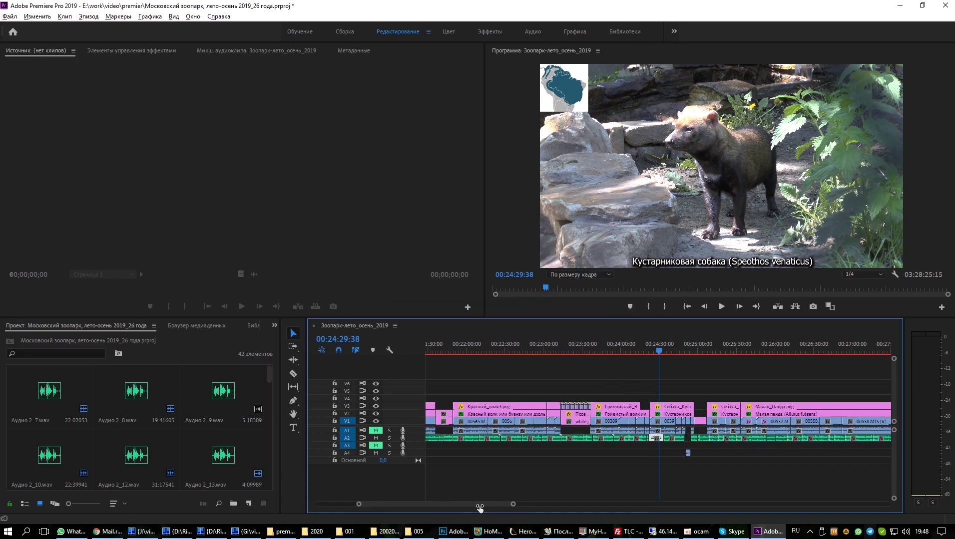
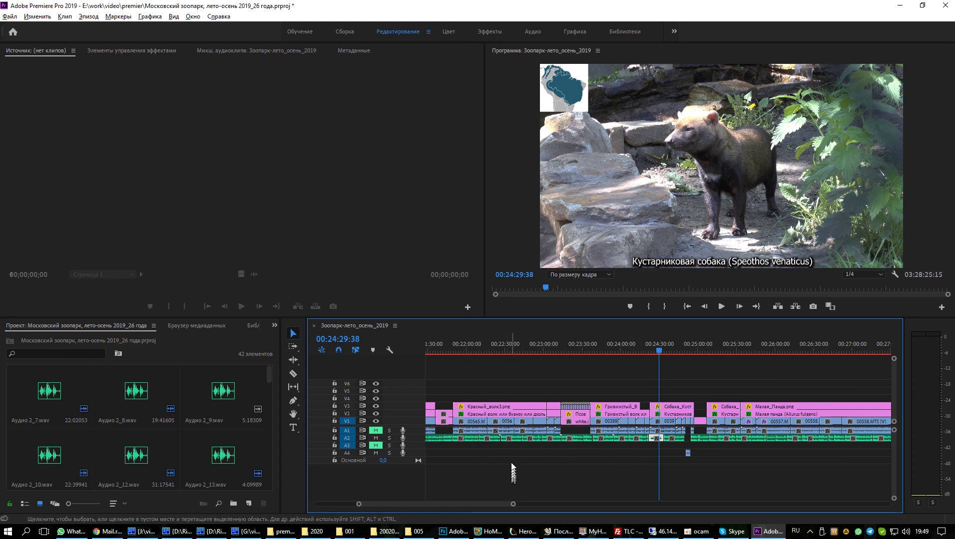
{"action": "left_click", "coordinate": [192, 16]}
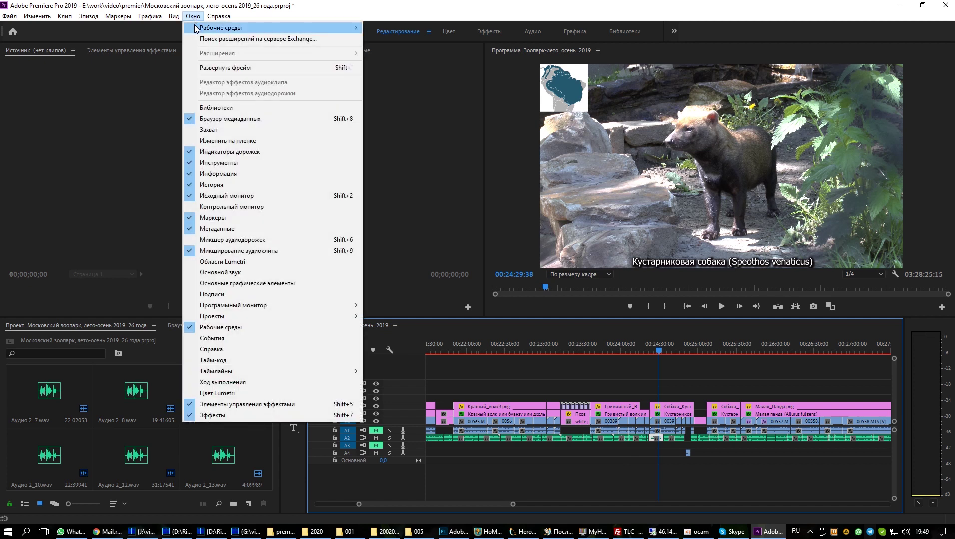
{"action": "mouse_move", "coordinate": [223, 28]}
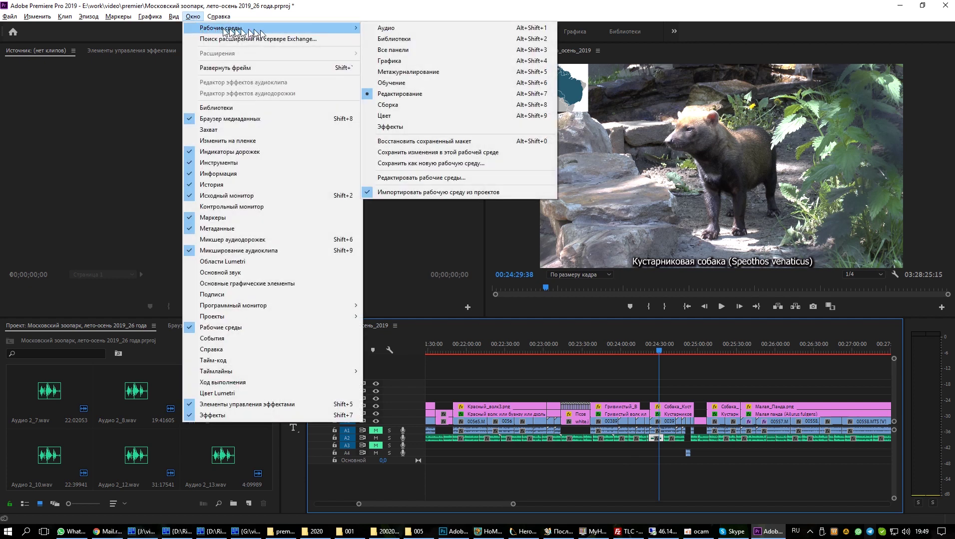
{"action": "left_click", "coordinate": [389, 29]}
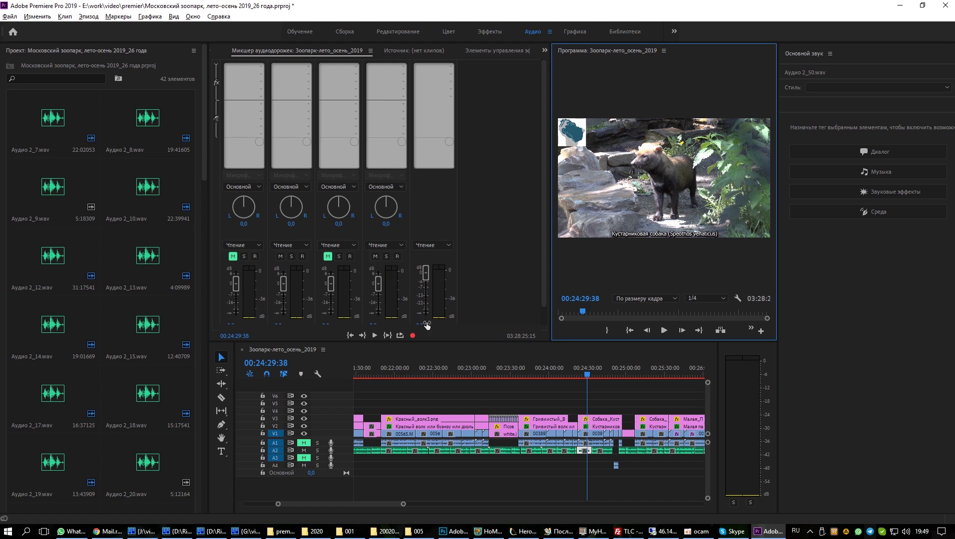
Play the zoo sequence from 00:24:29:38, 00:24:48:40 and 00:24:44:46 to compare the track levels in the audio track mixer
{"action": "left_click", "coordinate": [666, 331]}
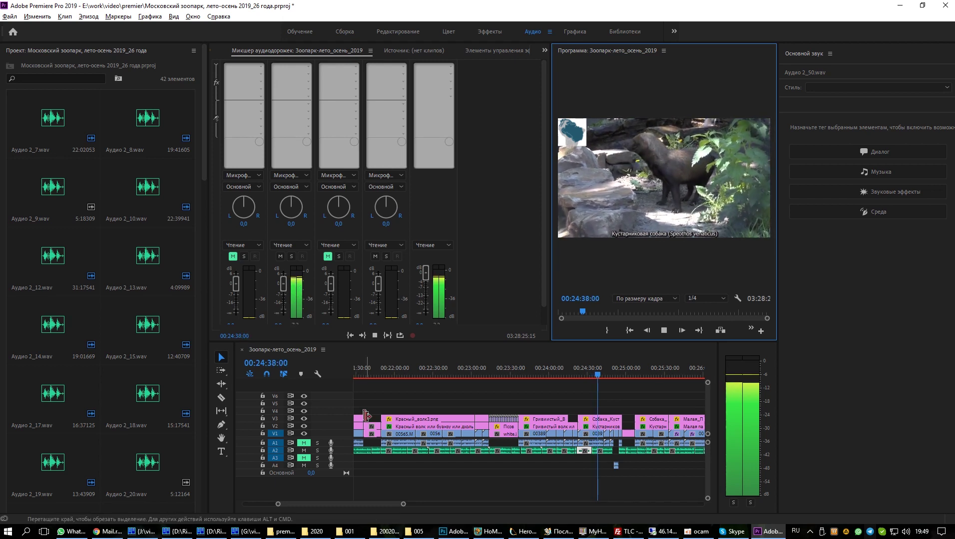
{"action": "left_click", "coordinate": [666, 330]}
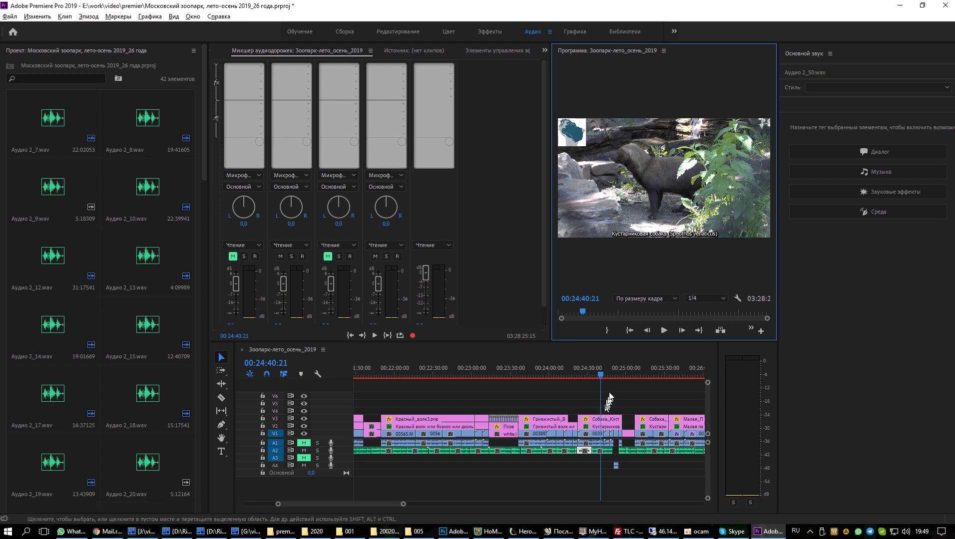
{"action": "left_click", "coordinate": [602, 377]}
{"action": "left_click_drag", "start_coordinate": [602, 377], "coordinate": [612, 373]}
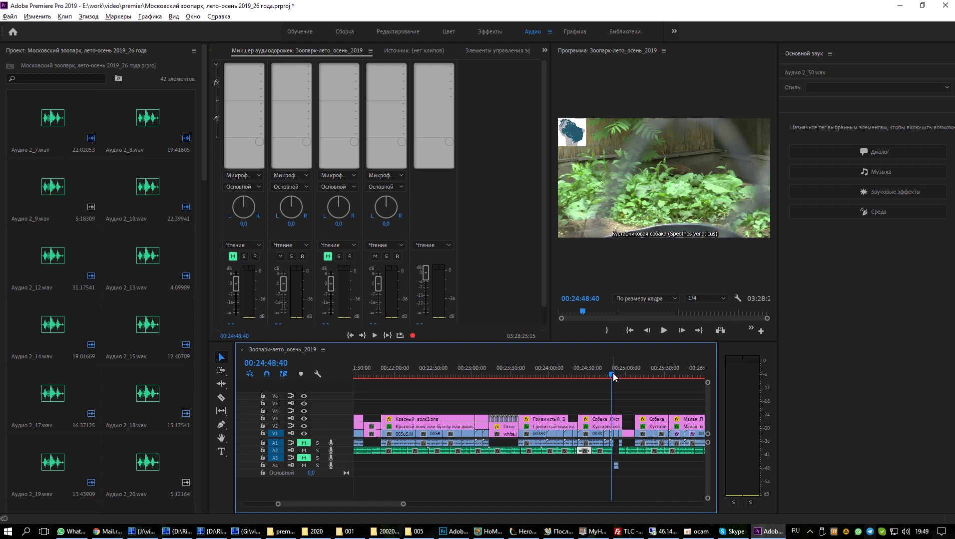
{"action": "left_click", "coordinate": [663, 331]}
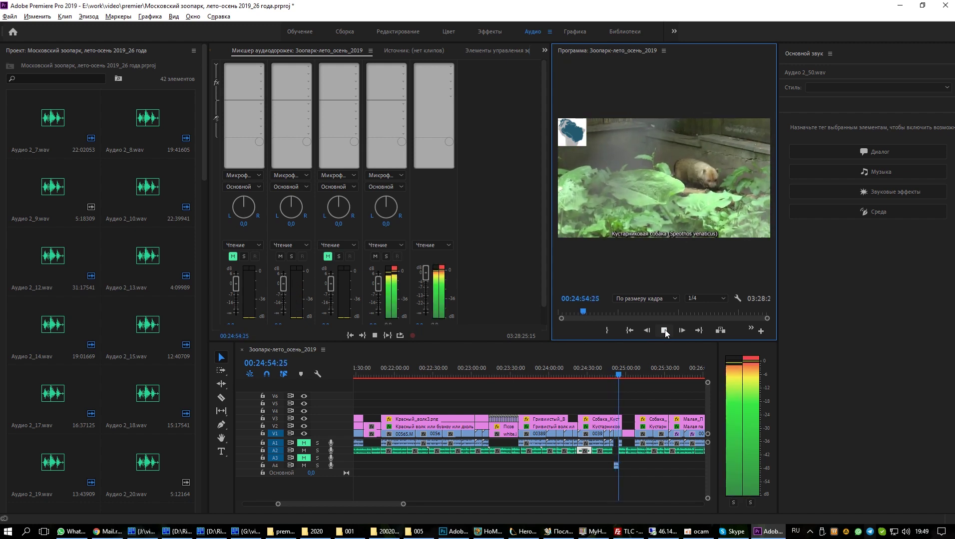
{"action": "left_click", "coordinate": [664, 331]}
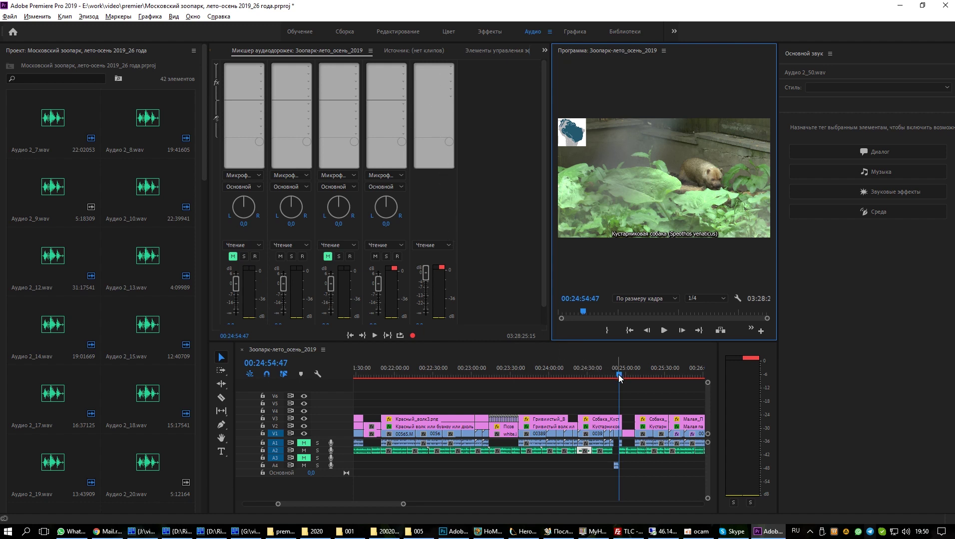
{"action": "left_click_drag", "start_coordinate": [619, 378], "coordinate": [608, 378]}
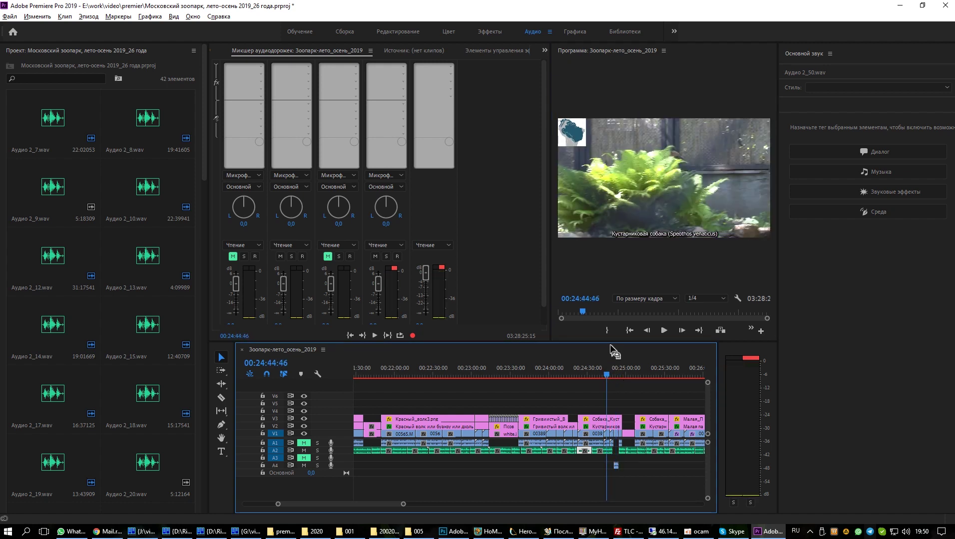
{"action": "left_click", "coordinate": [664, 331]}
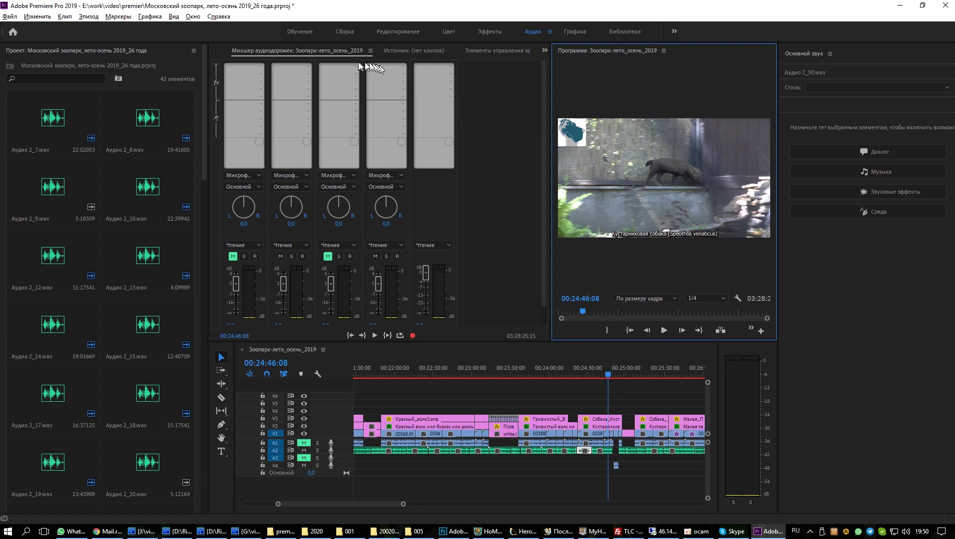
Add the Многополосный компрессор effect to the Аудио 2 track in the audio track mixer
{"action": "left_click", "coordinate": [308, 67]}
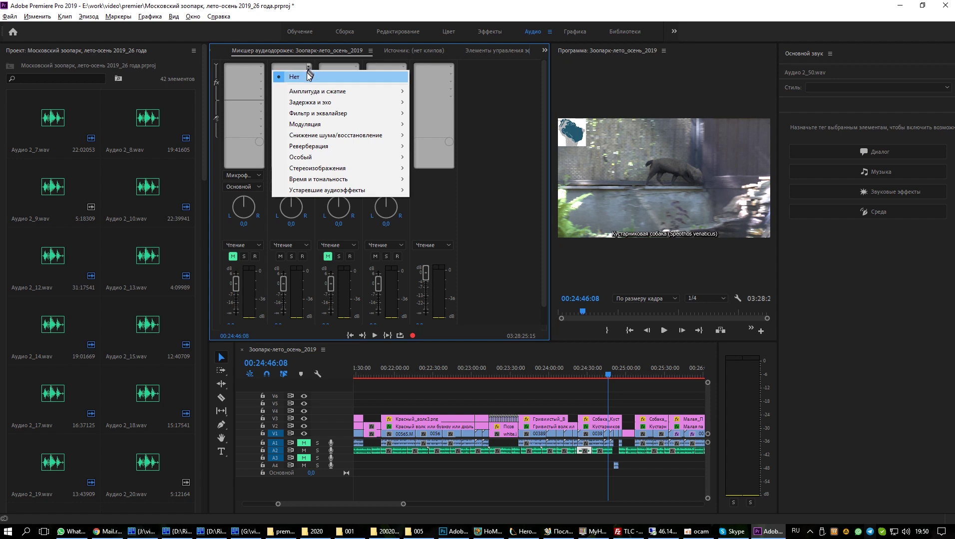
{"action": "mouse_move", "coordinate": [307, 93]}
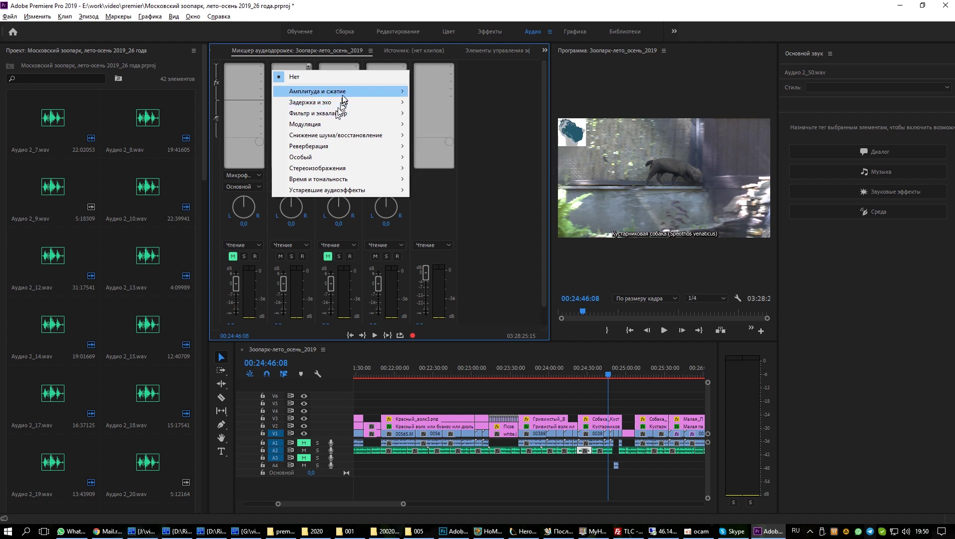
{"action": "mouse_move", "coordinate": [343, 96]}
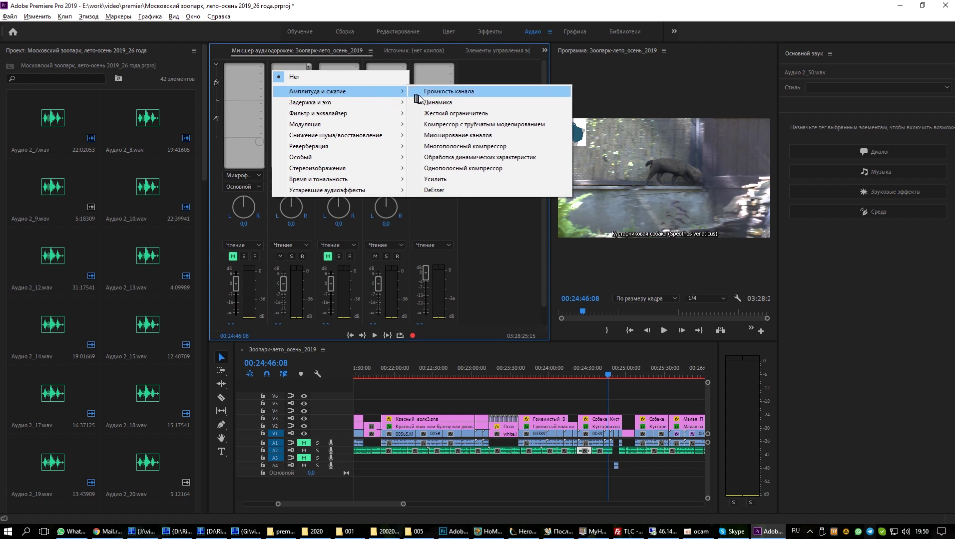
{"action": "left_click", "coordinate": [468, 150]}
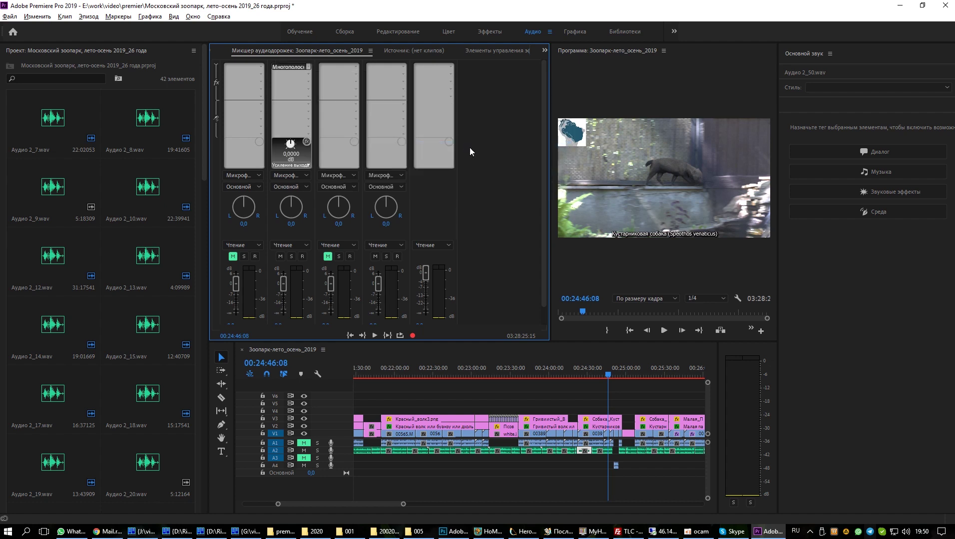
Open the multiband compressor's editor for Аудио 2 and play the sequence from 00:24:39:24 to monitor its frequency bands
{"action": "left_click_drag", "start_coordinate": [615, 374], "coordinate": [599, 375]}
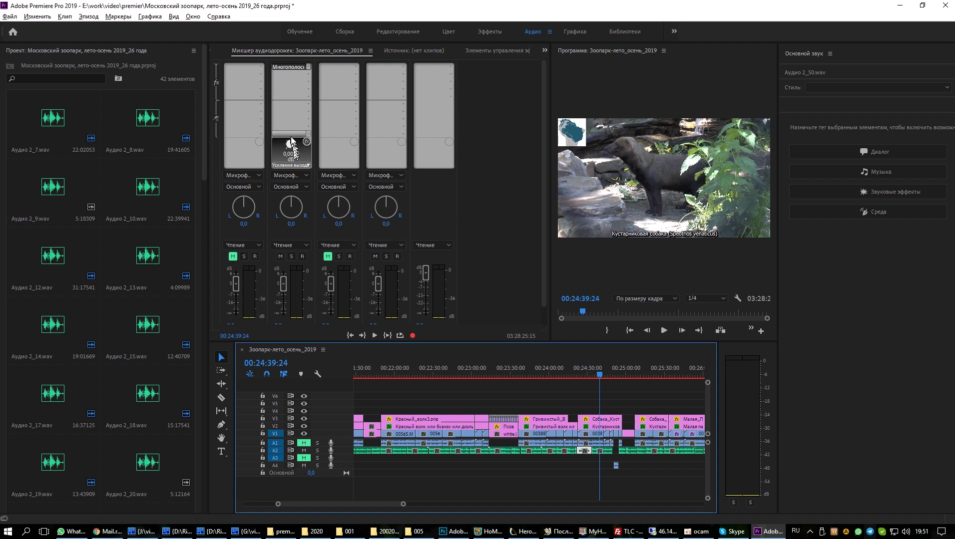
{"action": "double_click", "coordinate": [291, 66]}
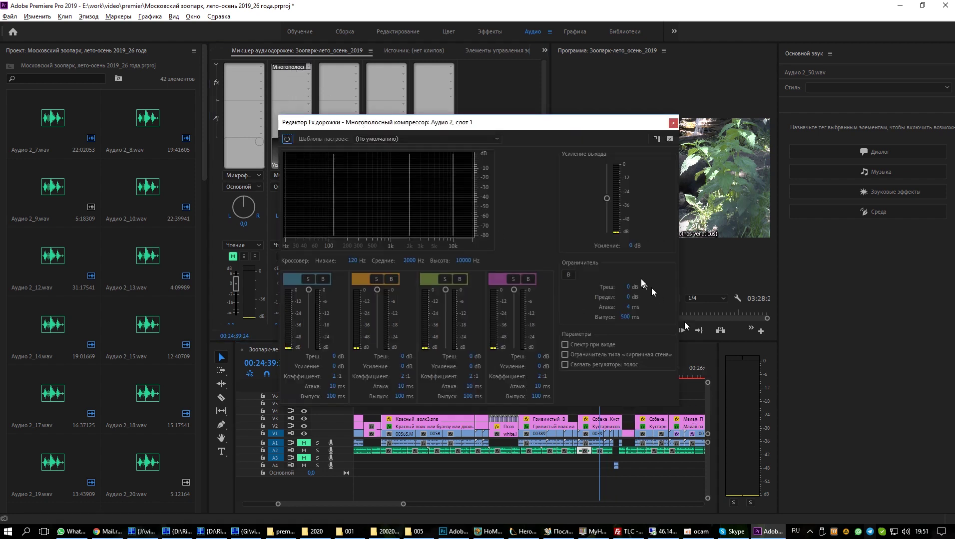
{"action": "left_click_drag", "start_coordinate": [518, 123], "coordinate": [488, 107]}
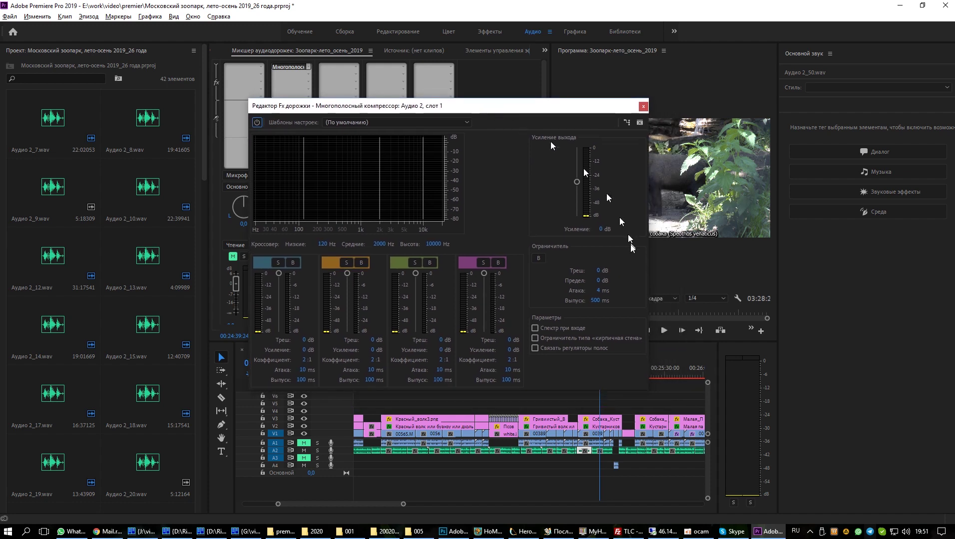
{"action": "left_click", "coordinate": [667, 329]}
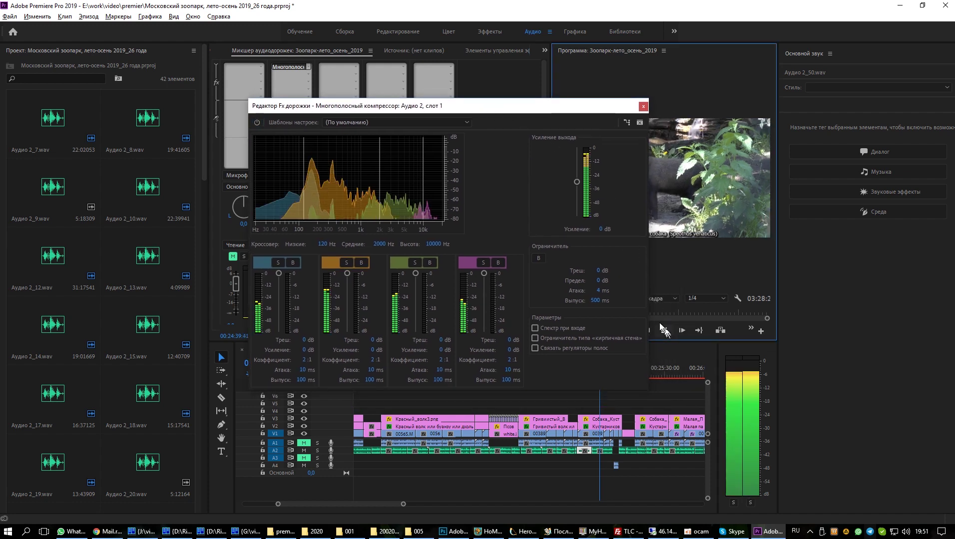
Try the compressor presets Доставка через Интернет, Поднять вокал and ТВ during playback
{"action": "left_click", "coordinate": [467, 123]}
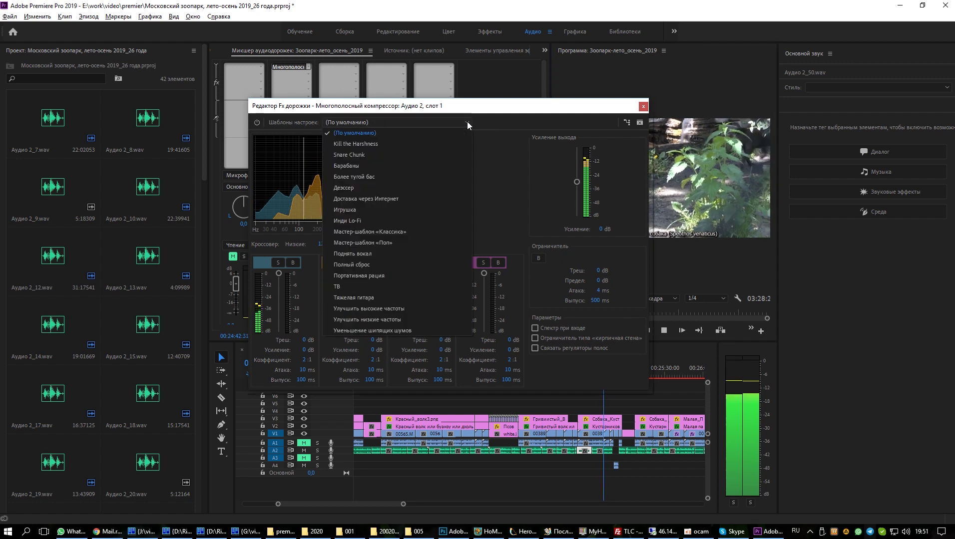
{"action": "left_click", "coordinate": [391, 200]}
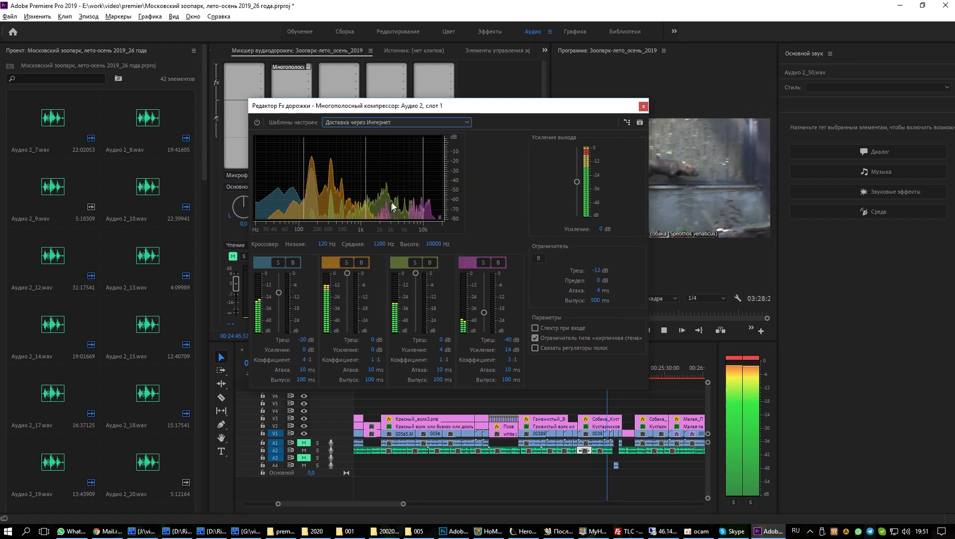
{"action": "left_click", "coordinate": [467, 122]}
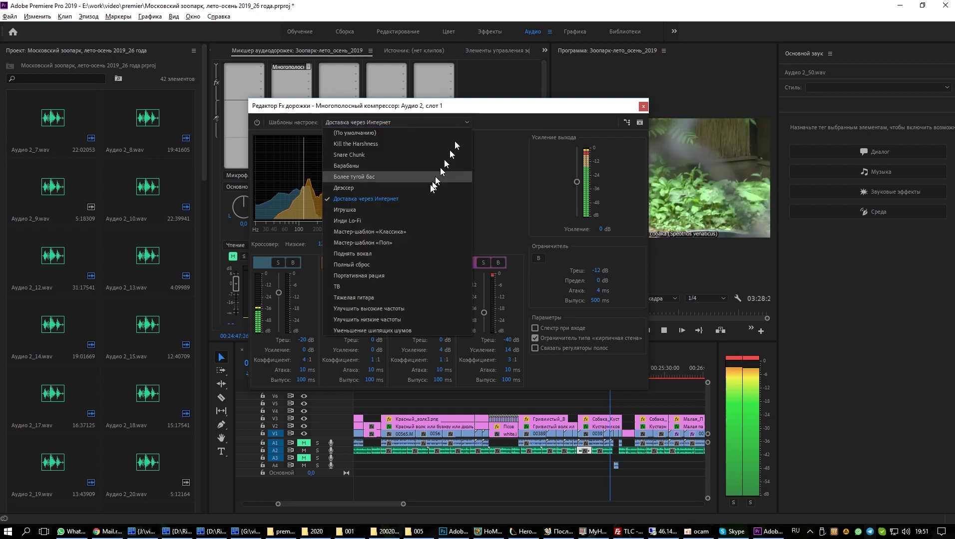
{"action": "left_click", "coordinate": [394, 254]}
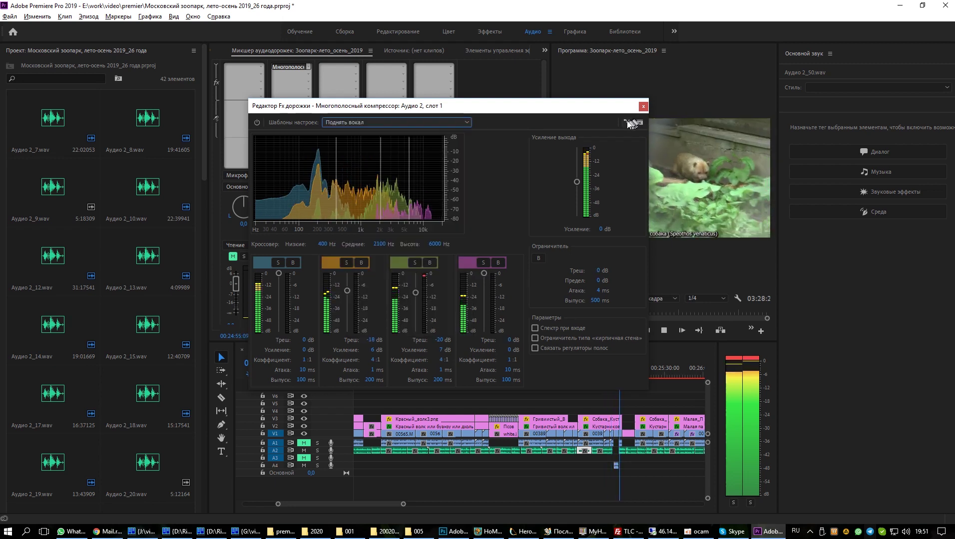
{"action": "left_click", "coordinate": [466, 123]}
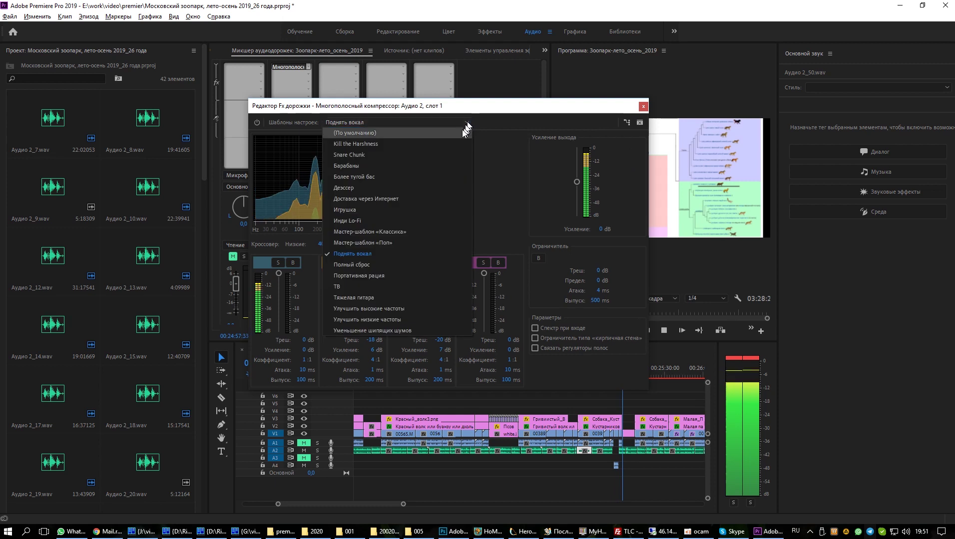
{"action": "left_click", "coordinate": [384, 289]}
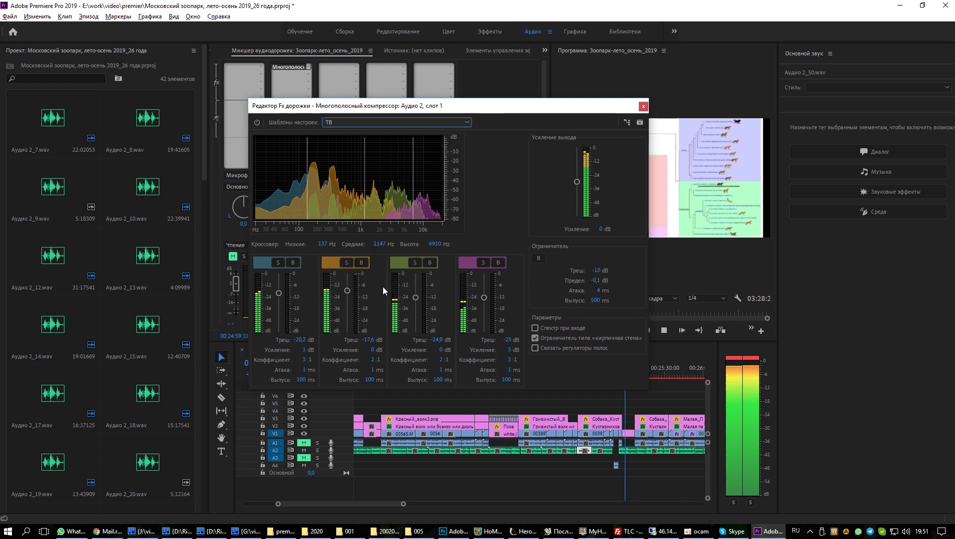
Try the compressor presets Полный сброс and Kill the Harshness on Аудио 2 during playback
{"action": "left_click", "coordinate": [467, 122]}
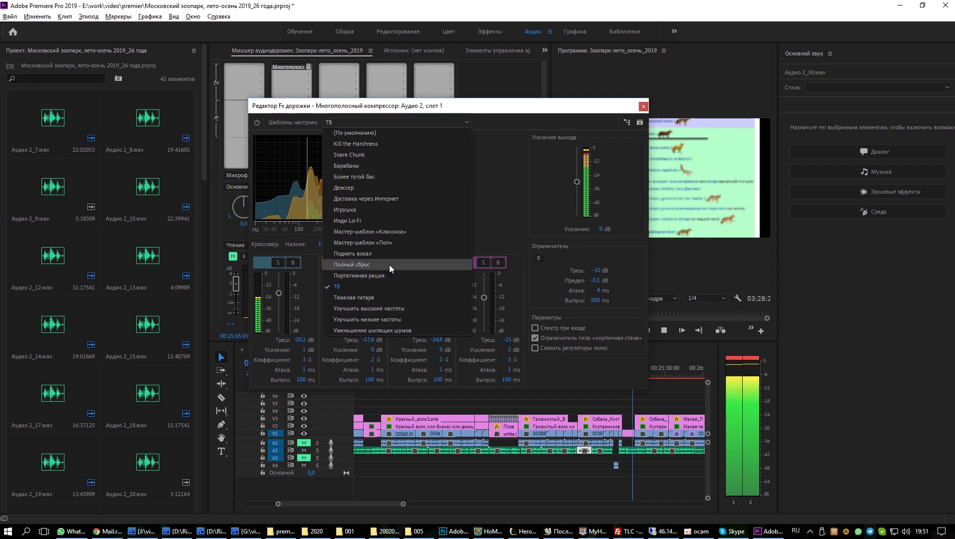
{"action": "key", "text": "Escape"}
{"action": "left_click", "coordinate": [467, 122]}
{"action": "left_click", "coordinate": [469, 136]}
{"action": "left_click", "coordinate": [468, 123]}
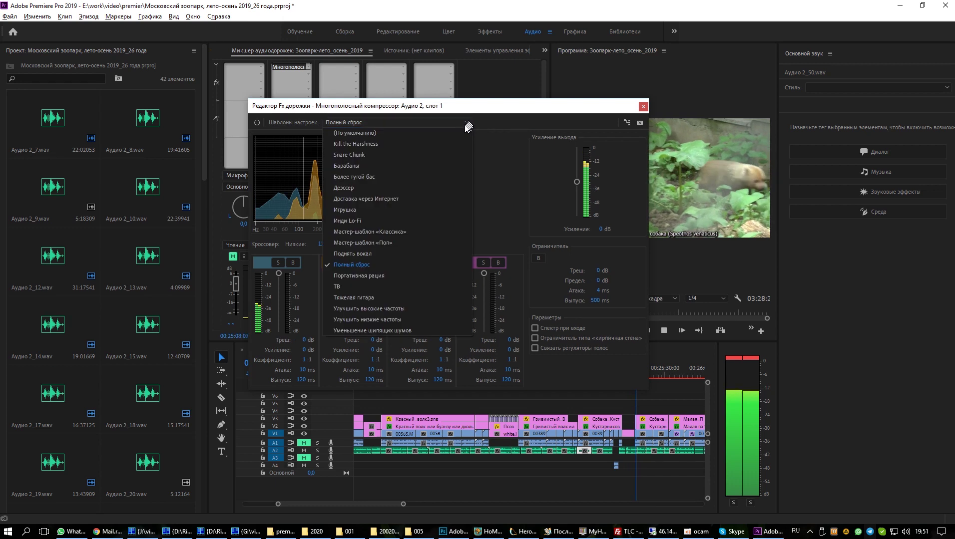
{"action": "left_click", "coordinate": [426, 145]}
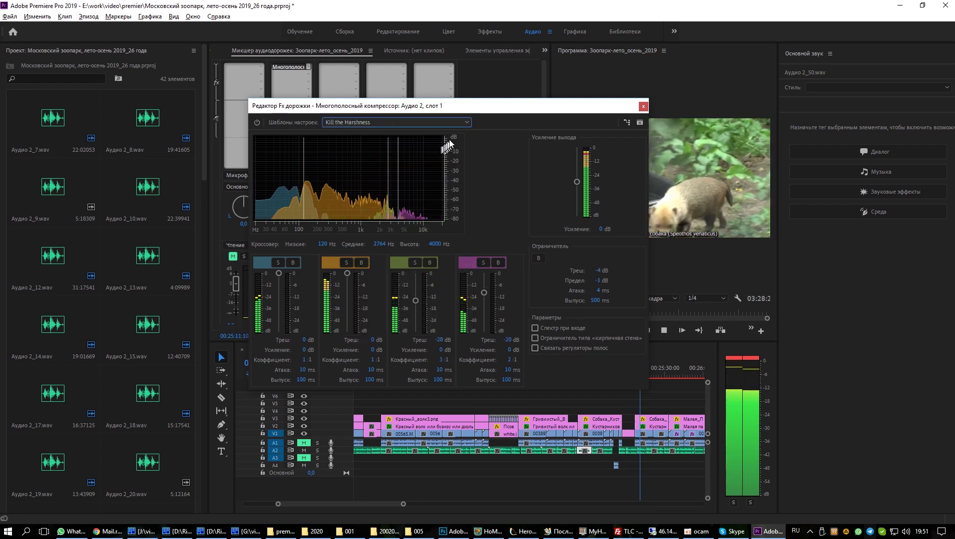
Apply the Доставка через Интернет preset to the Аудио 2 multiband compressor and close its editor
{"action": "left_click", "coordinate": [466, 124]}
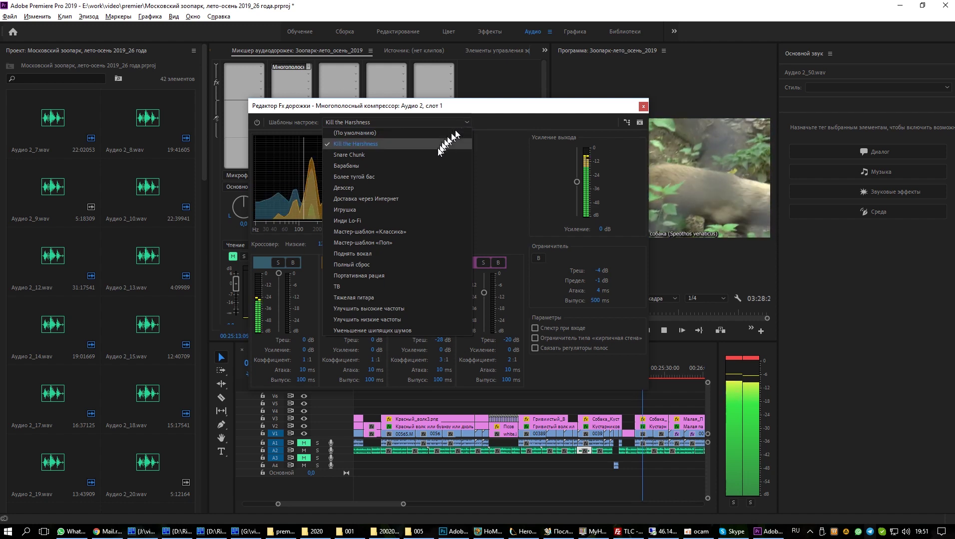
{"action": "left_click", "coordinate": [407, 198]}
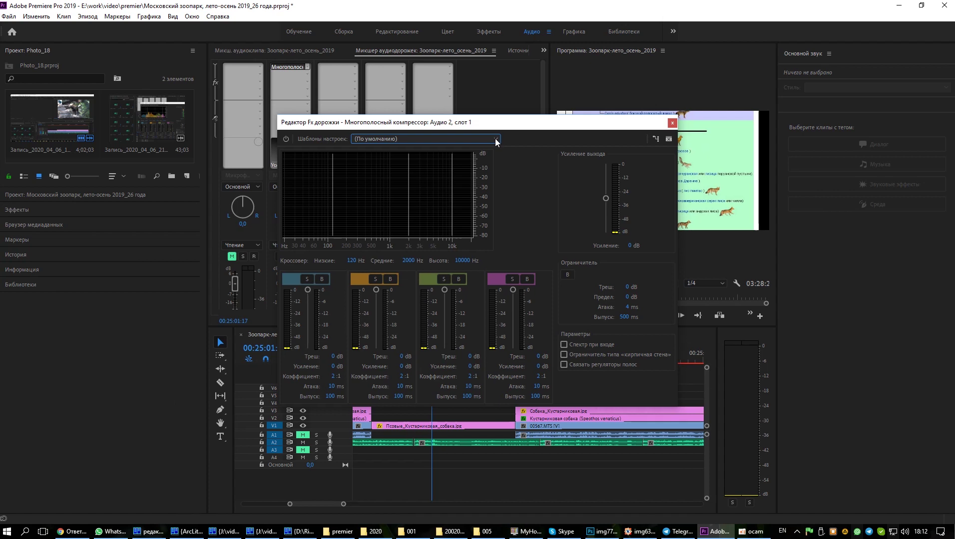
{"action": "left_click", "coordinate": [496, 140]}
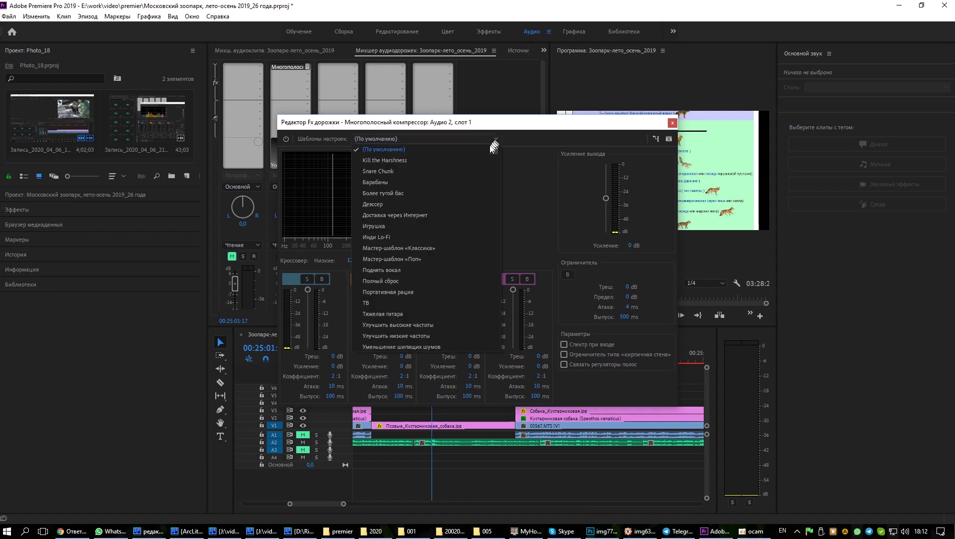
{"action": "left_click", "coordinate": [436, 217]}
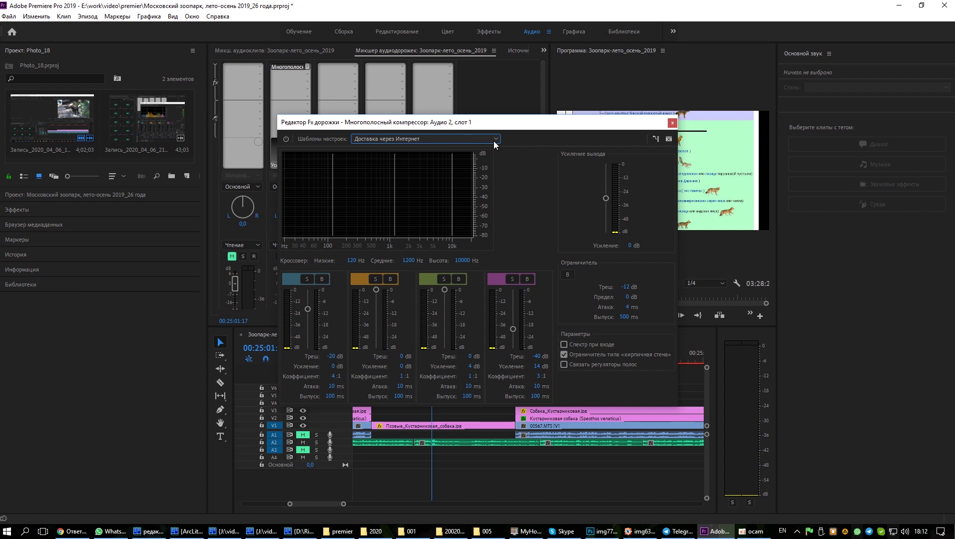
{"action": "key", "text": "Escape"}
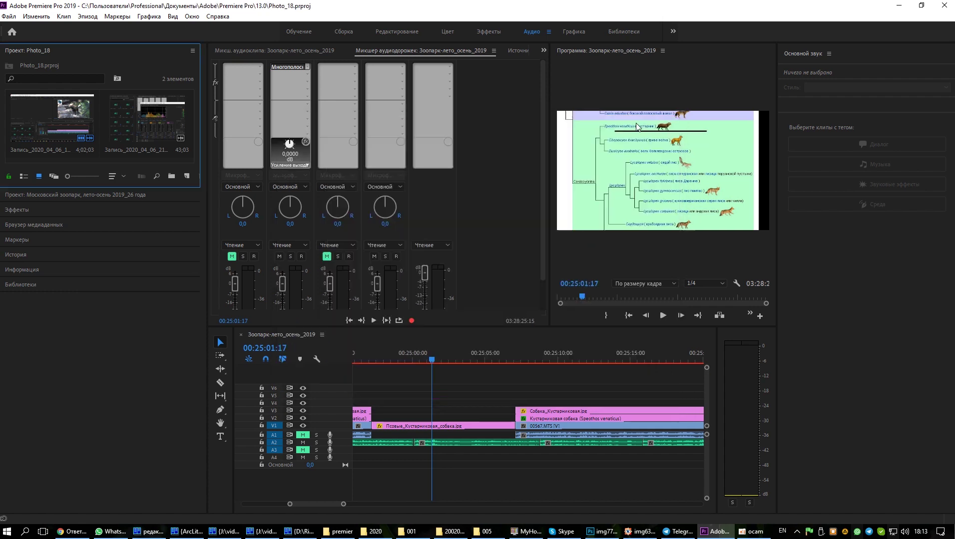
Add a DeEsser to the second effect slot of Аудио 2 and apply its Male Voice DeEsser preset
{"action": "left_click", "coordinate": [308, 75]}
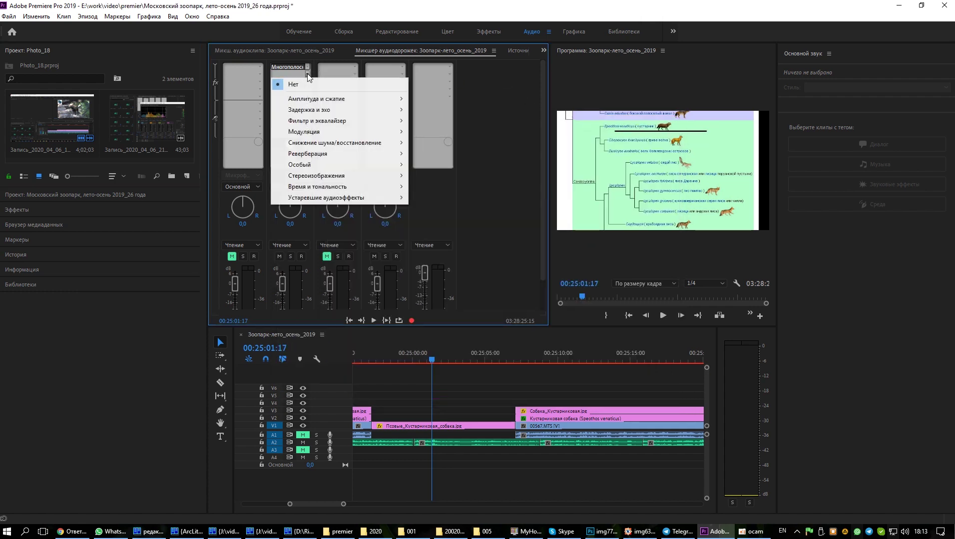
{"action": "mouse_move", "coordinate": [310, 99]}
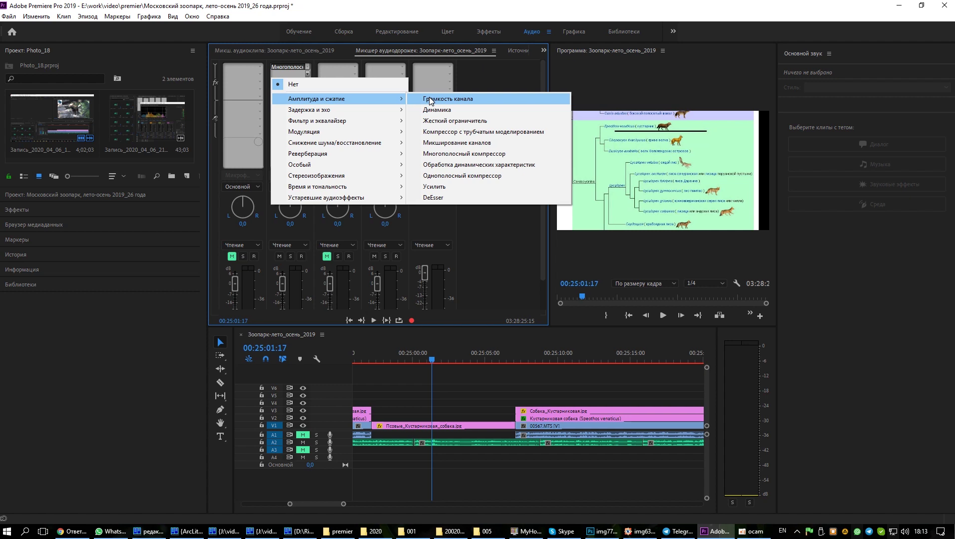
{"action": "left_click", "coordinate": [451, 197]}
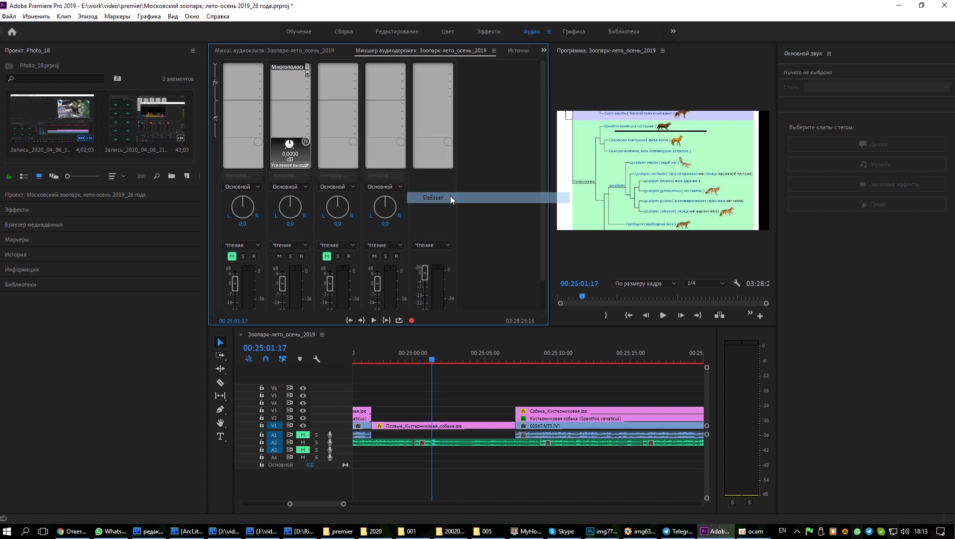
{"action": "double_click", "coordinate": [286, 75]}
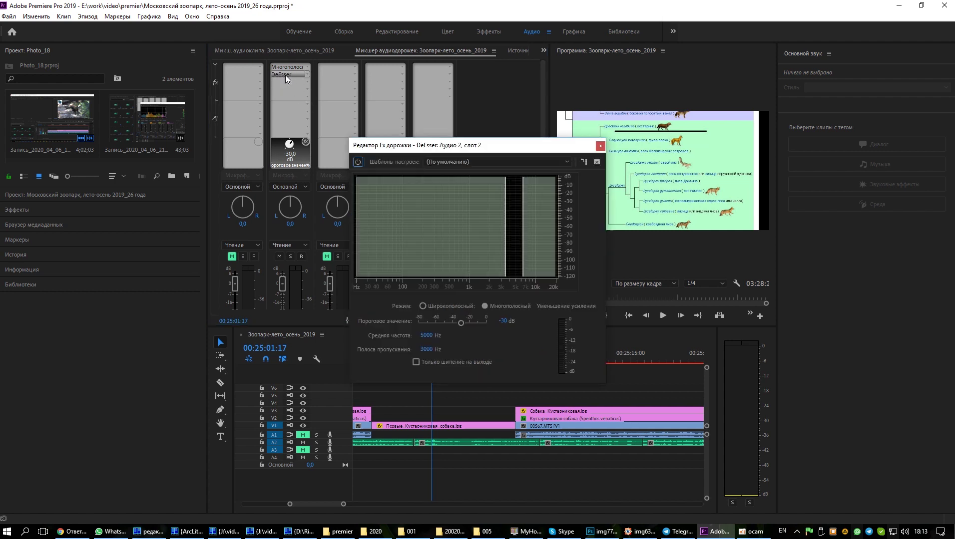
{"action": "left_click", "coordinate": [566, 162]}
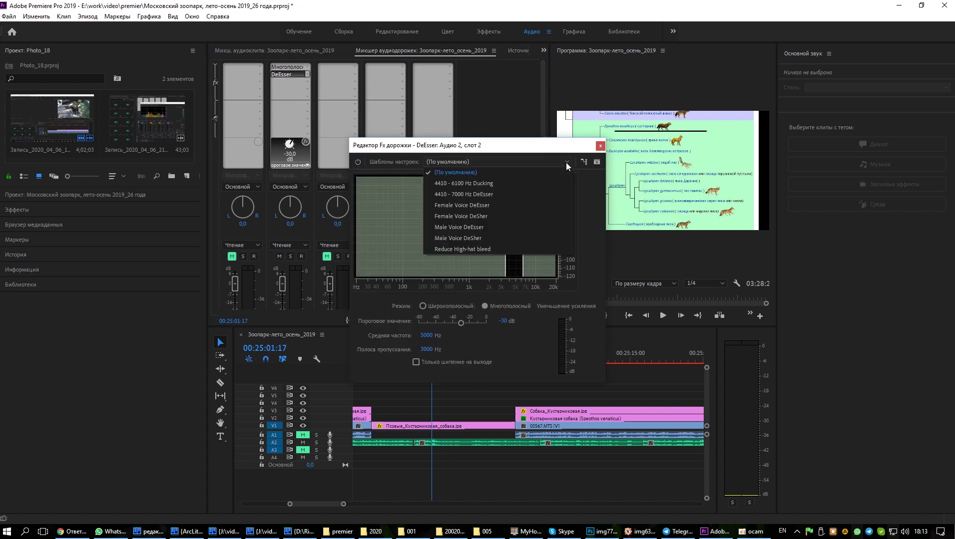
{"action": "left_click", "coordinate": [480, 229]}
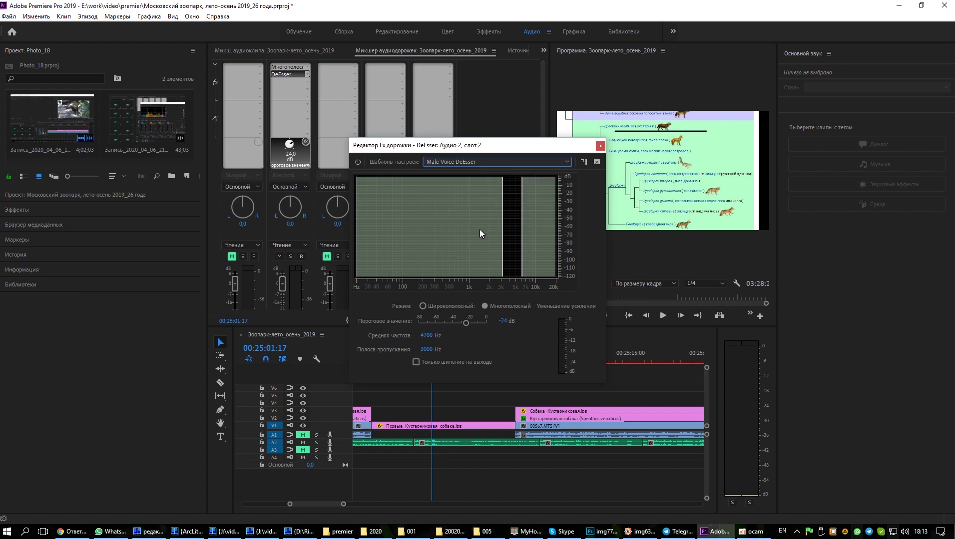
{"action": "left_click", "coordinate": [600, 145]}
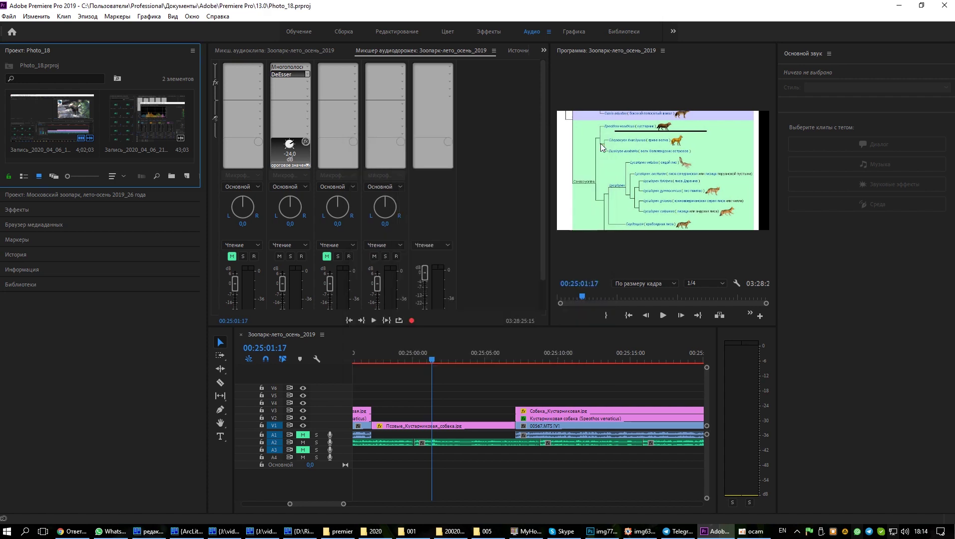
Add the Графический эквалайзер (20 полос) effect to the third effect slot of Аудио 2
{"action": "left_click", "coordinate": [307, 81]}
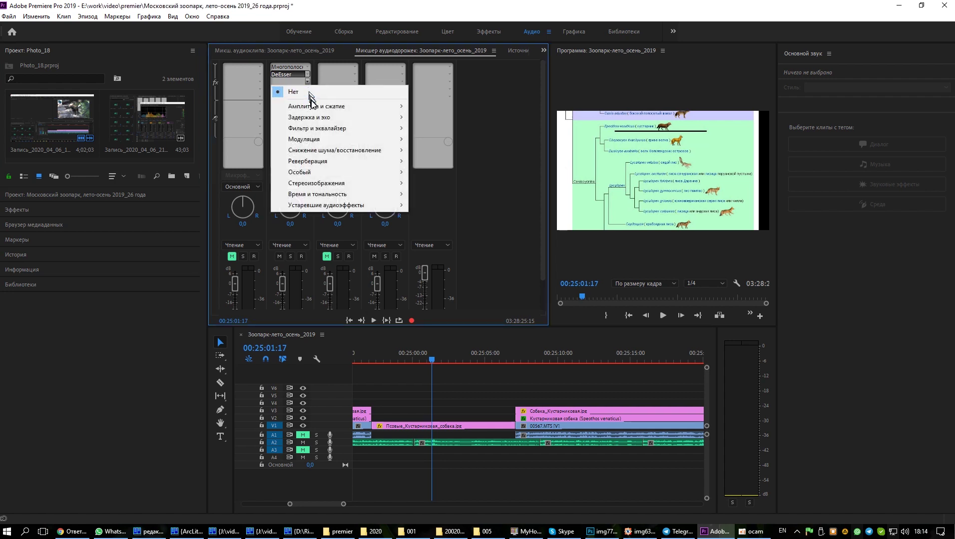
{"action": "mouse_move", "coordinate": [322, 130]}
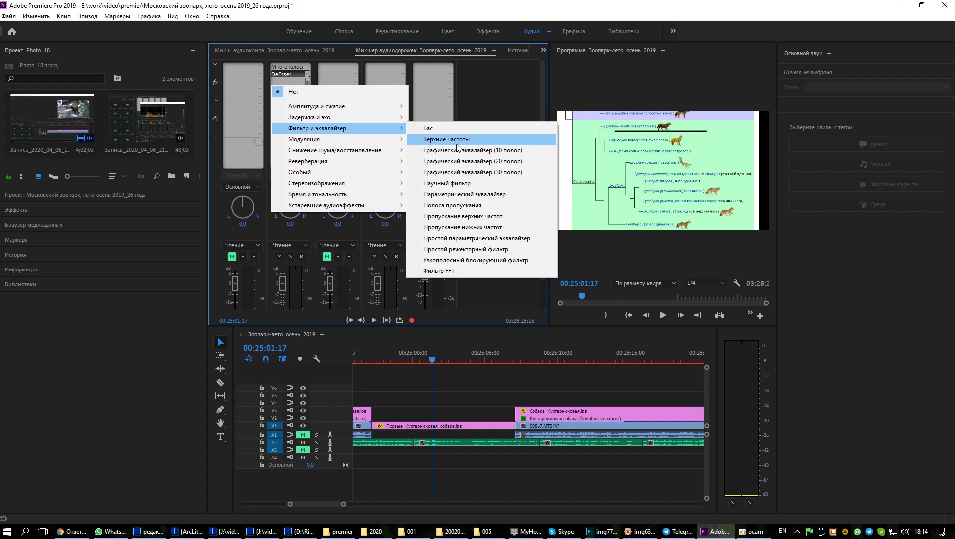
{"action": "left_click", "coordinate": [460, 161]}
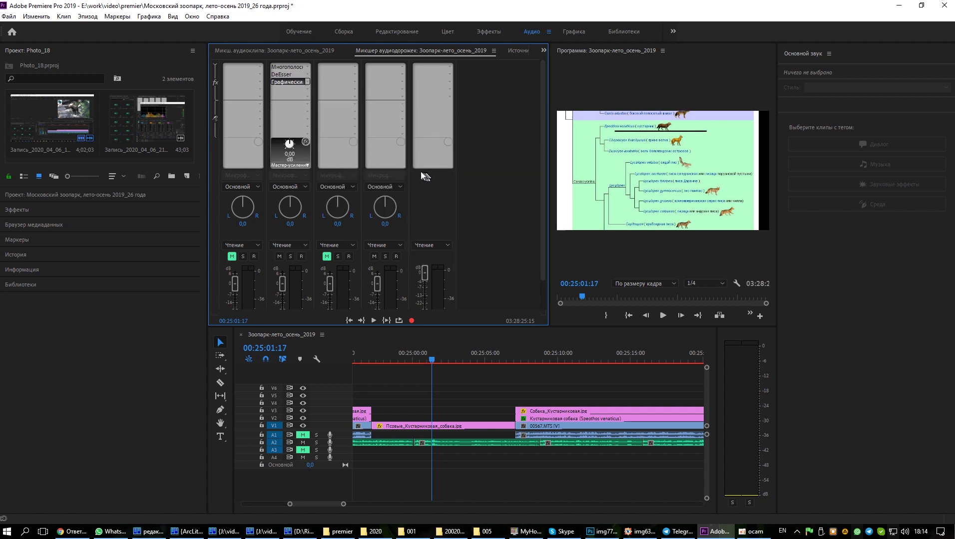
In the 20-band equalizer of Аудио 2, lower the <31 Hz band to -24, the 44 Hz band to -16,7, and cut the 16k band
{"action": "double_click", "coordinate": [279, 82]}
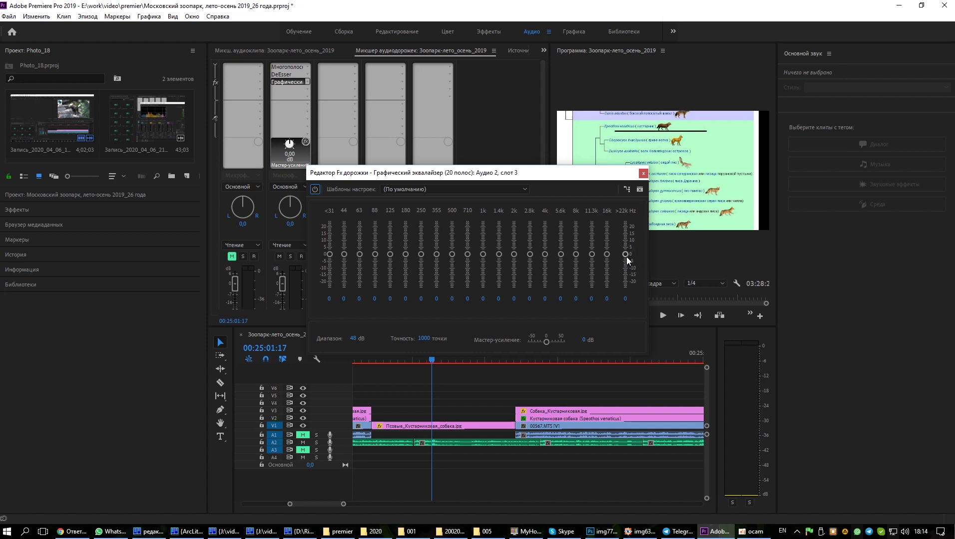
{"action": "left_click", "coordinate": [644, 173]}
{"action": "left_click_drag", "start_coordinate": [329, 258], "coordinate": [330, 289]}
{"action": "left_click_drag", "start_coordinate": [344, 254], "coordinate": [344, 277]}
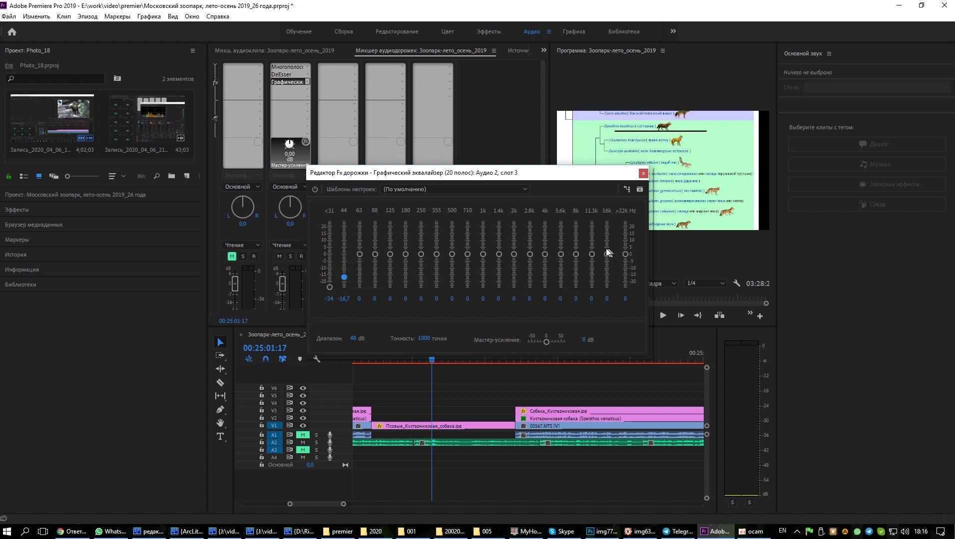
{"action": "left_click_drag", "start_coordinate": [606, 254], "coordinate": [606, 278]}
{"action": "left_click", "coordinate": [591, 254]}
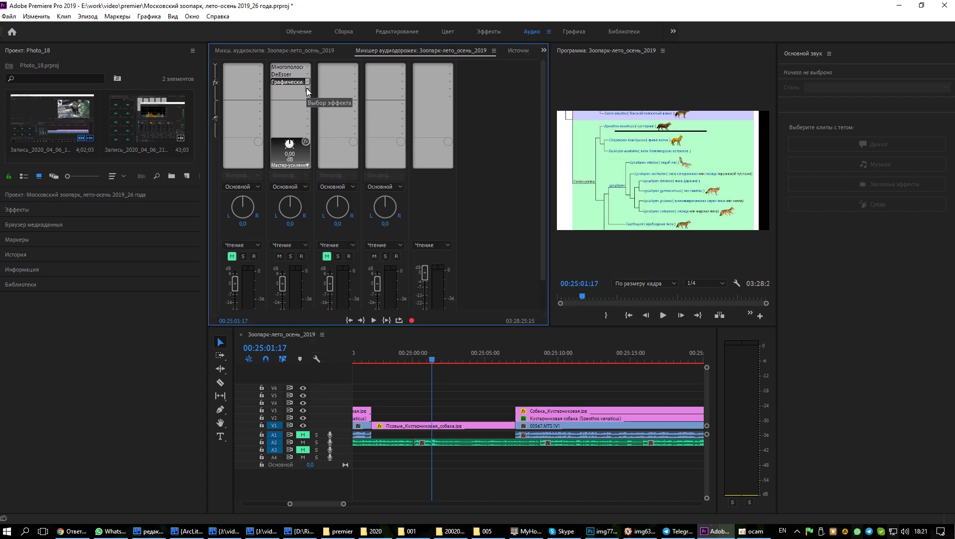
Add the Уменьшение шума effect to the fourth effect slot of Аудио 2
{"action": "left_click", "coordinate": [306, 88]}
{"action": "mouse_move", "coordinate": [316, 158]}
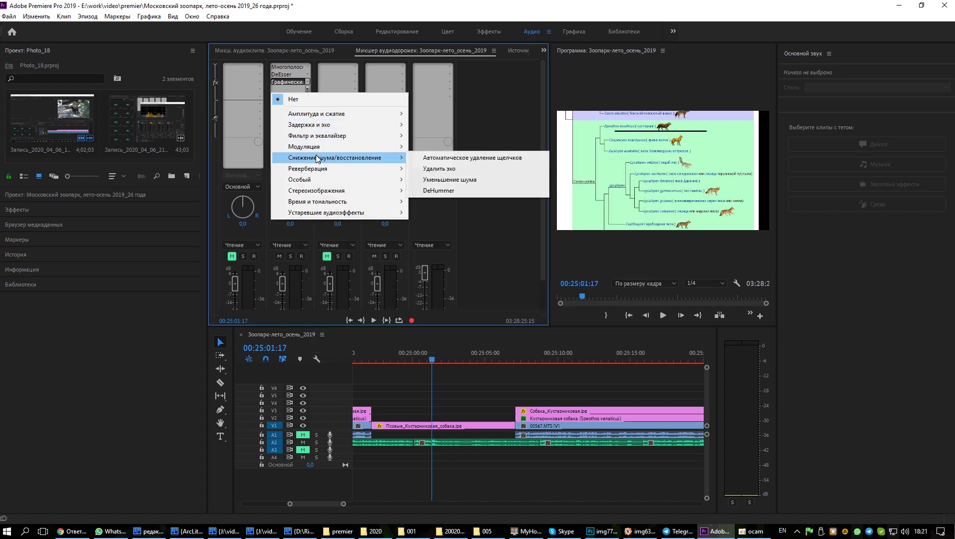
{"action": "left_click", "coordinate": [441, 182]}
Review the presets available for the Уменьшение шума effect on Аудио 2, leave it on (По умолчанию), and close its editor
{"action": "double_click", "coordinate": [296, 91]}
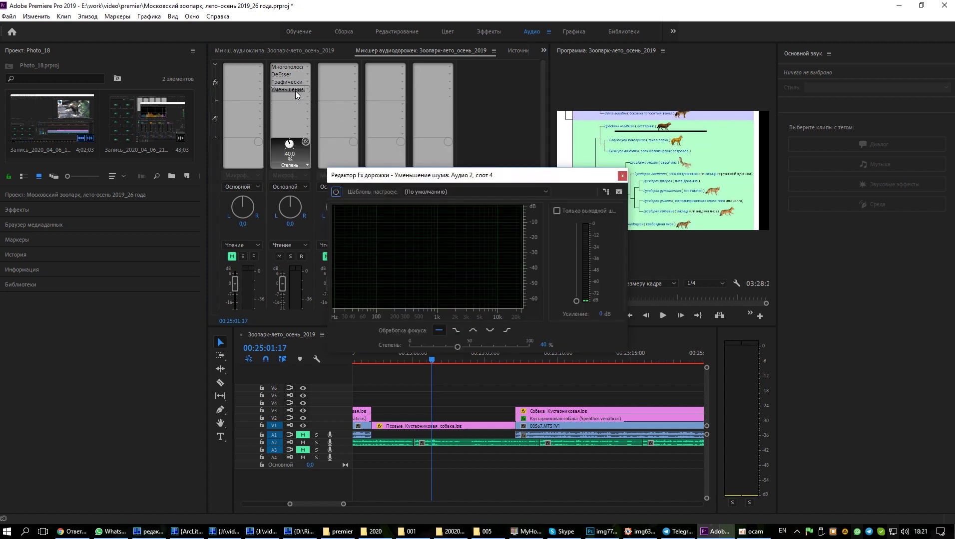
{"action": "left_click", "coordinate": [546, 191]}
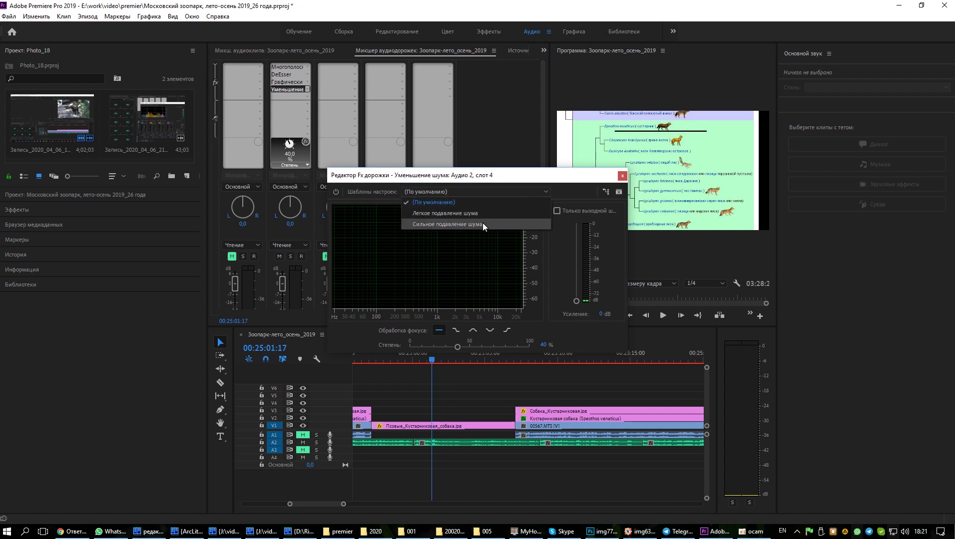
{"action": "left_click", "coordinate": [490, 191]}
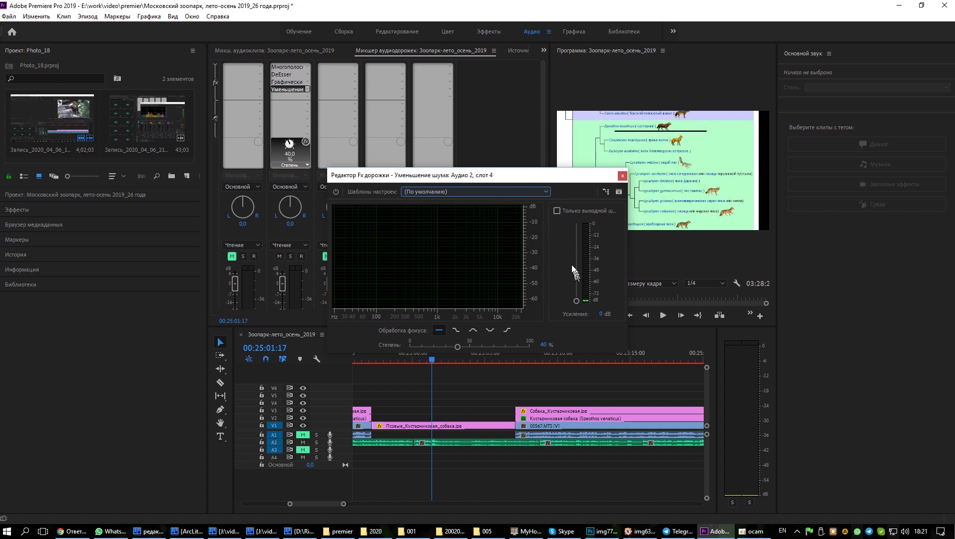
{"action": "left_click", "coordinate": [546, 191]}
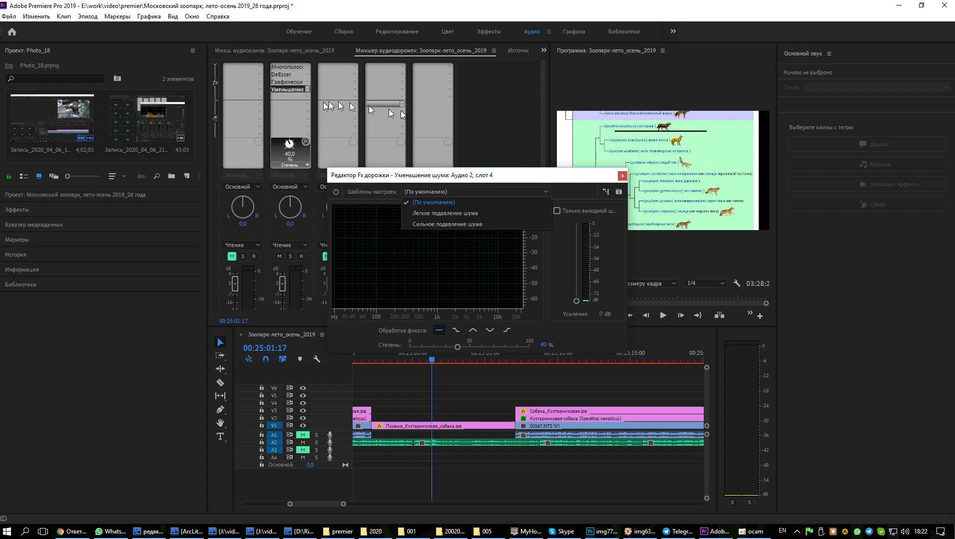
{"action": "left_click", "coordinate": [622, 176]}
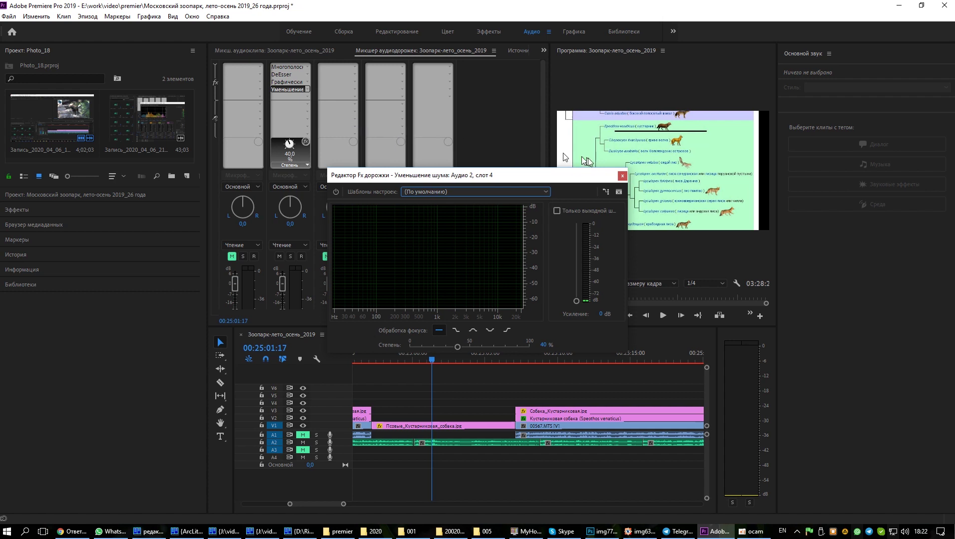
{"action": "left_click", "coordinate": [623, 176]}
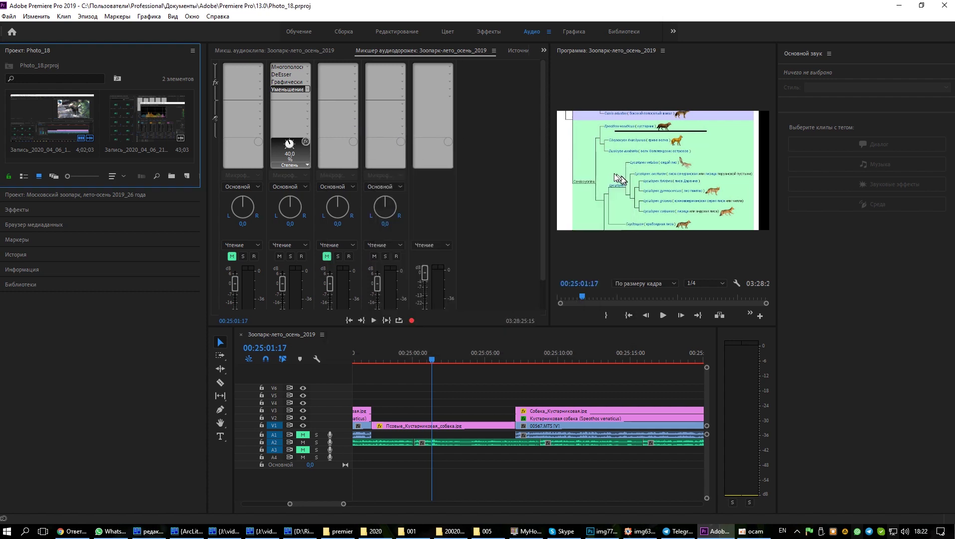
Add Жесткий ограничитель to the fifth effect slot of Аудио 2 and apply its Ограничение до -0,1 дБ preset
{"action": "left_click", "coordinate": [306, 96]}
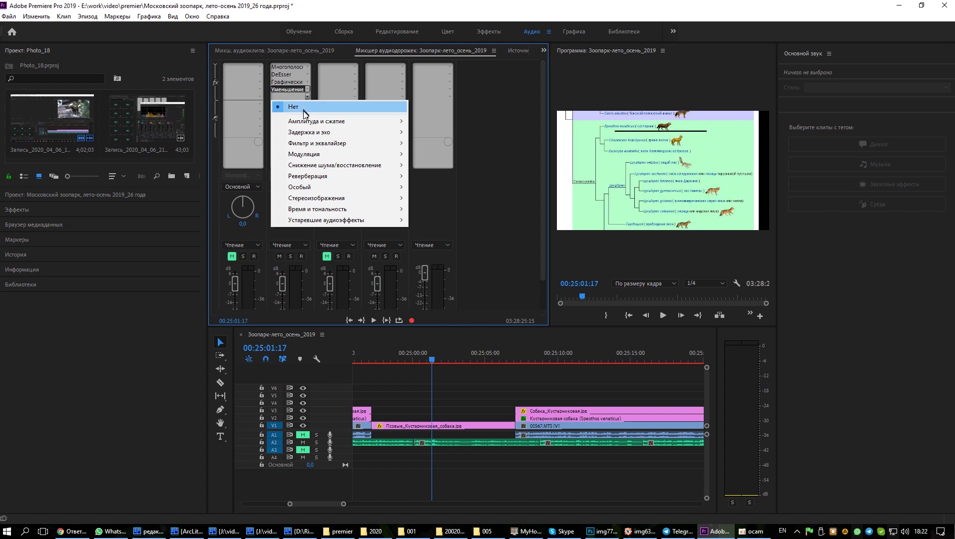
{"action": "mouse_move", "coordinate": [303, 125]}
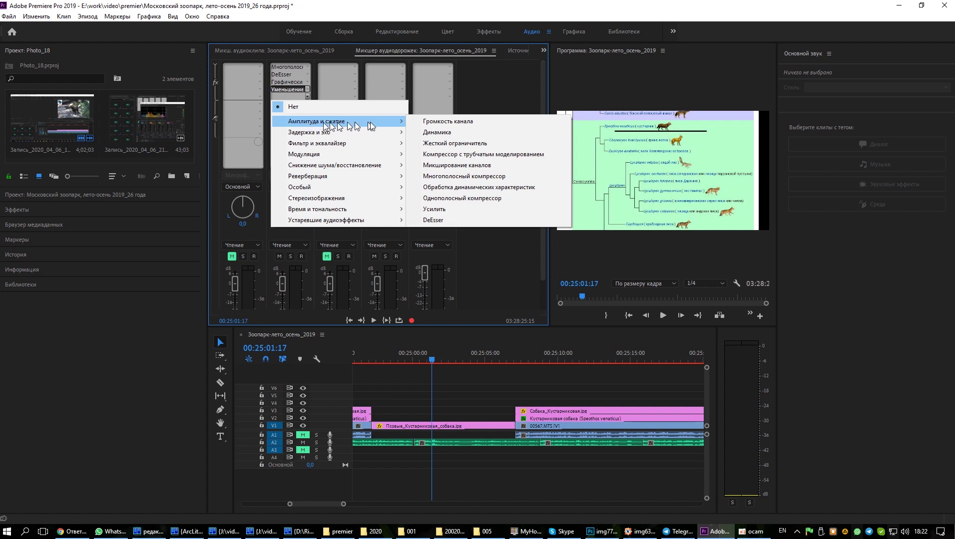
{"action": "left_click", "coordinate": [453, 141]}
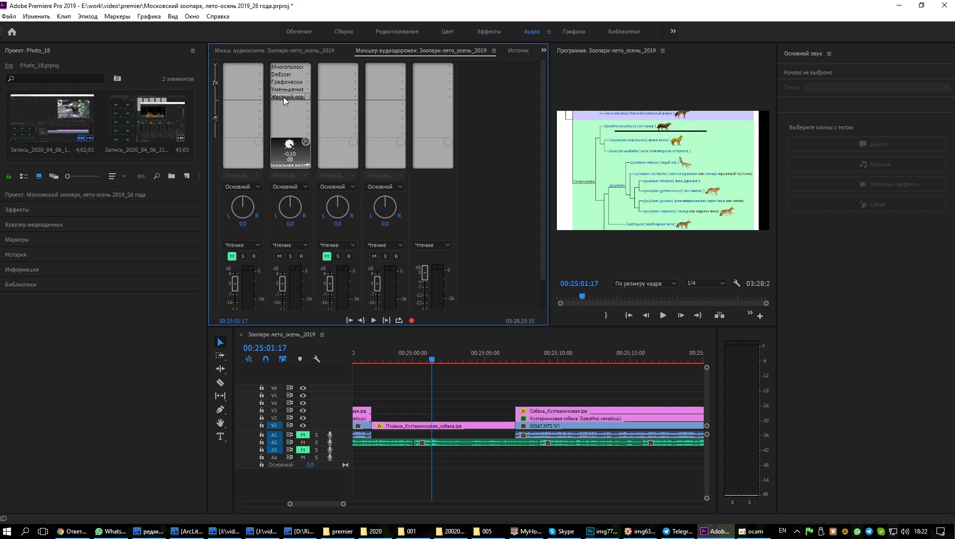
{"action": "double_click", "coordinate": [283, 97]}
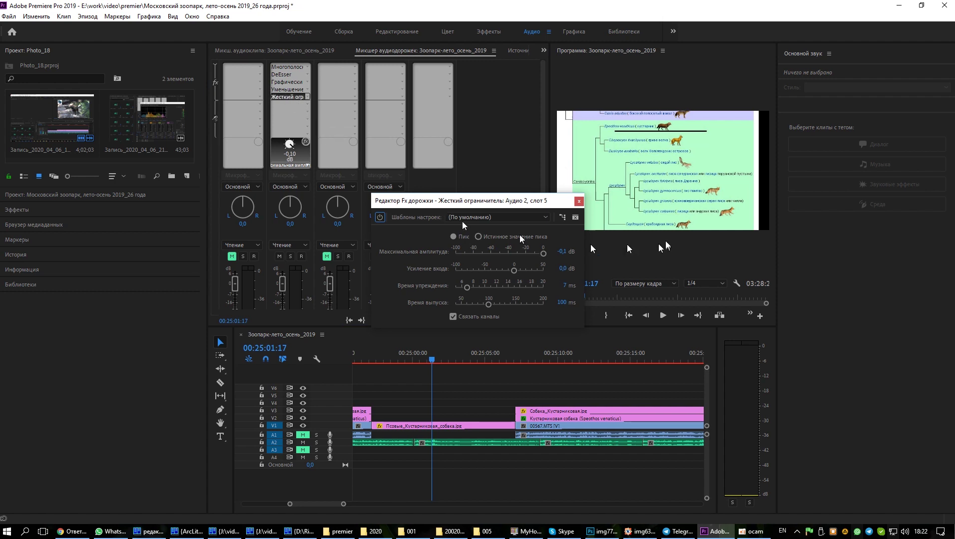
{"action": "left_click", "coordinate": [544, 218]}
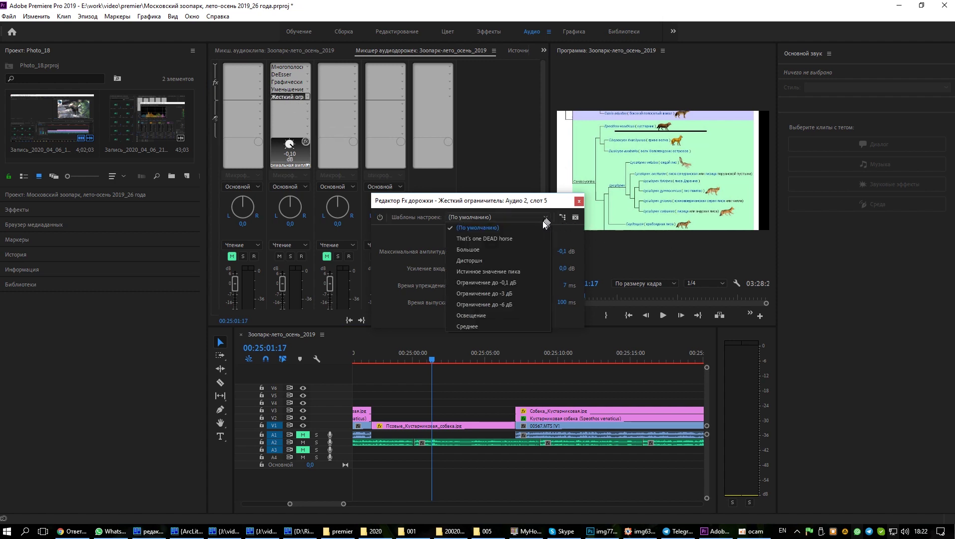
{"action": "left_click", "coordinate": [509, 284]}
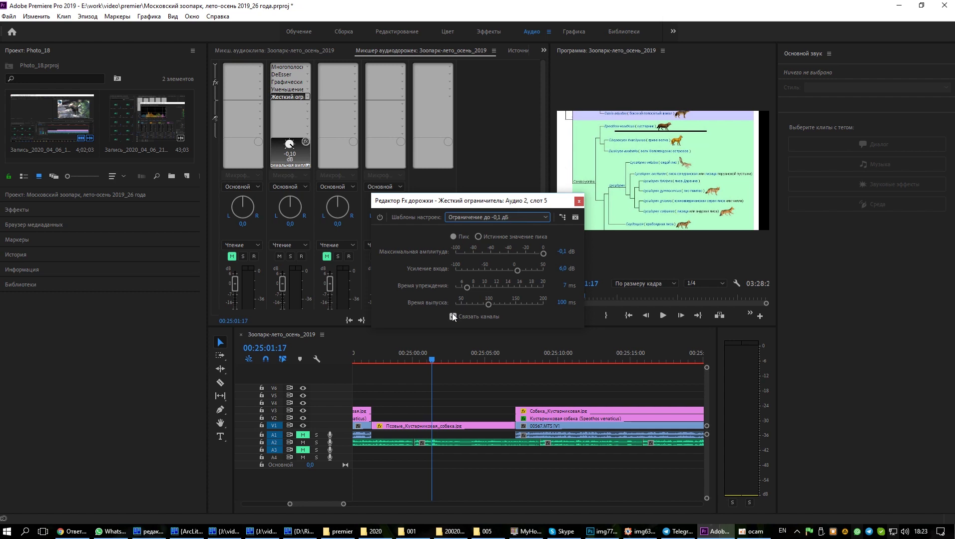
{"action": "left_click", "coordinate": [580, 204]}
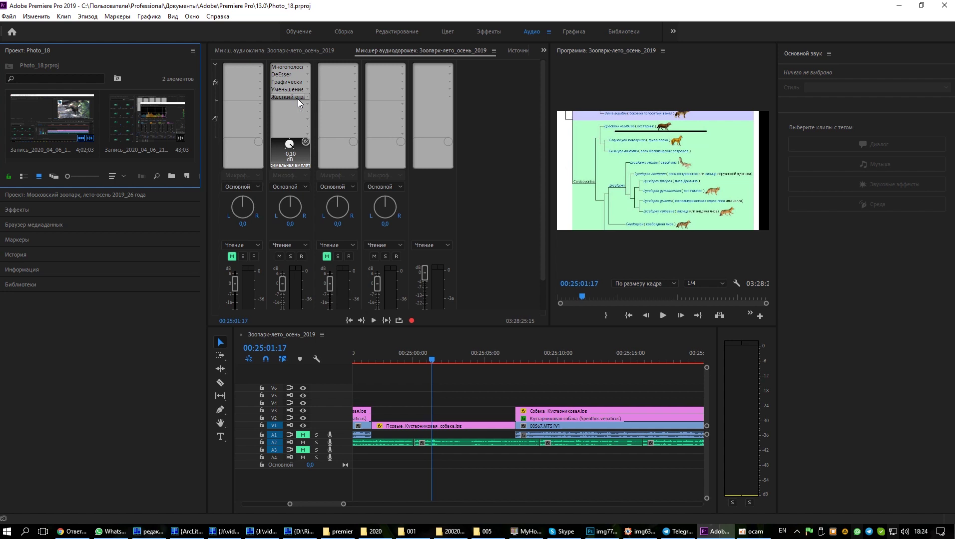
Add Жесткий ограничитель to the first effect slot of Аудио 3 and apply its Ограничение до -6 дБ preset
{"action": "left_click", "coordinate": [336, 99]}
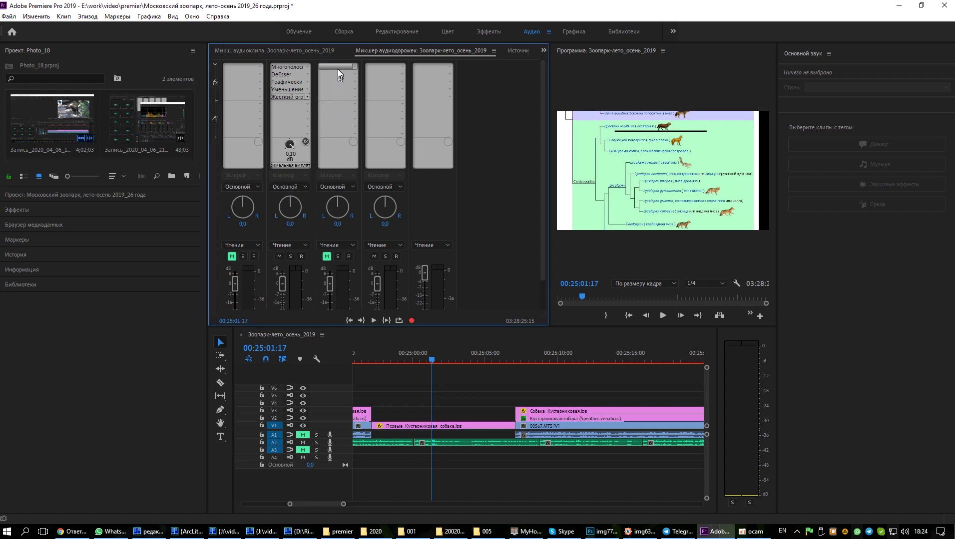
{"action": "left_click", "coordinate": [355, 69]}
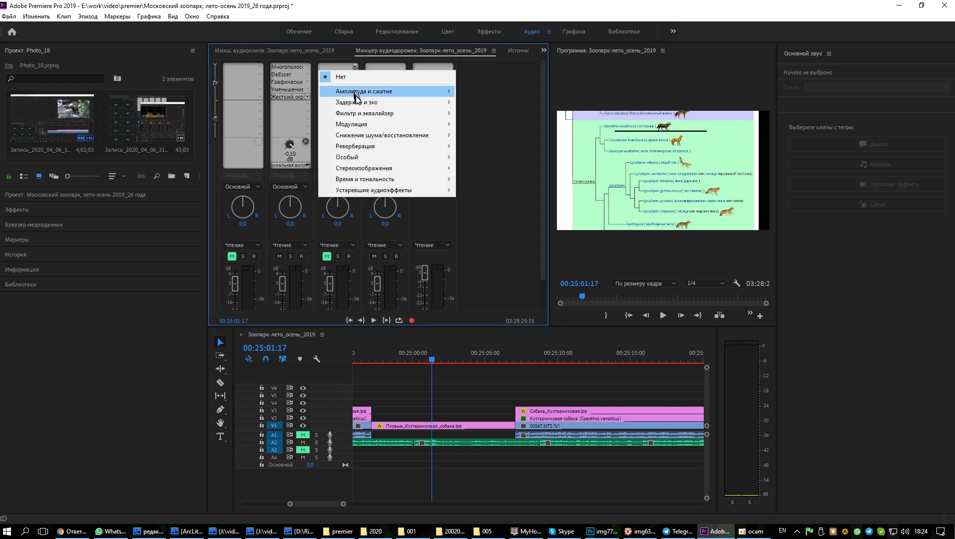
{"action": "mouse_move", "coordinate": [356, 92]}
{"action": "left_click", "coordinate": [490, 114]}
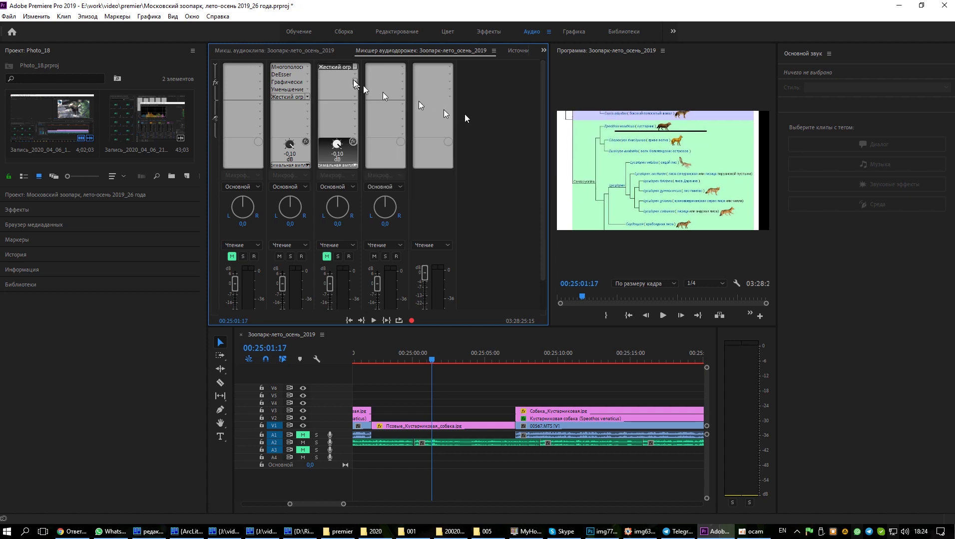
{"action": "double_click", "coordinate": [332, 68]}
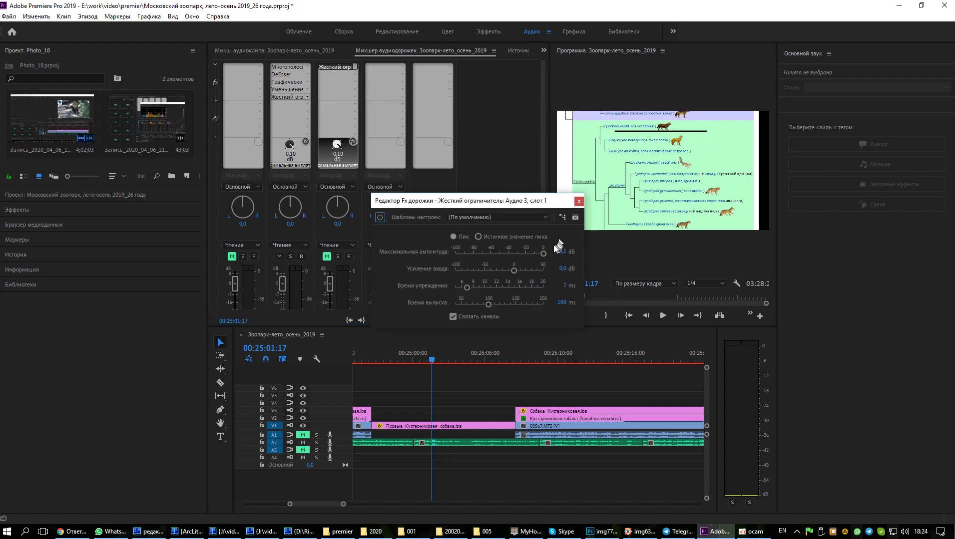
{"action": "left_click", "coordinate": [546, 218]}
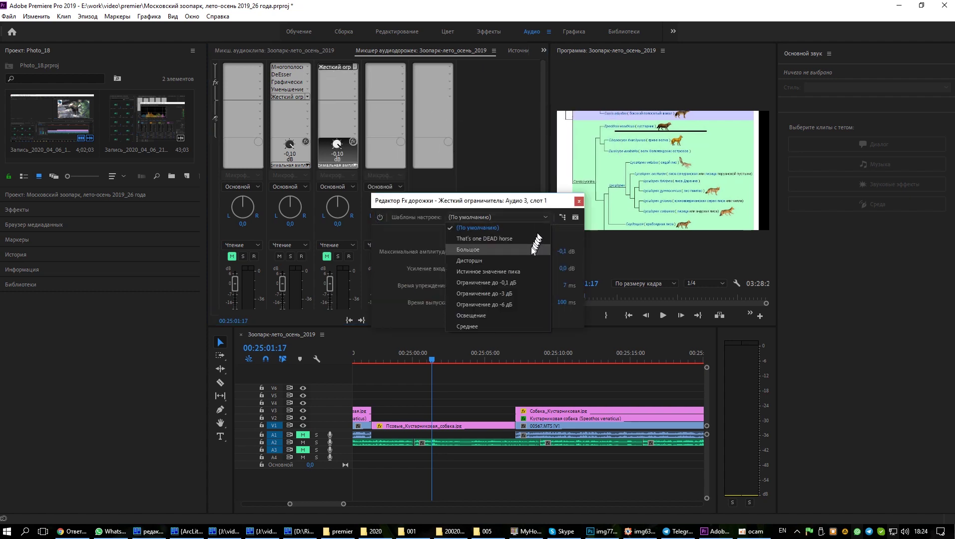
{"action": "left_click", "coordinate": [504, 306]}
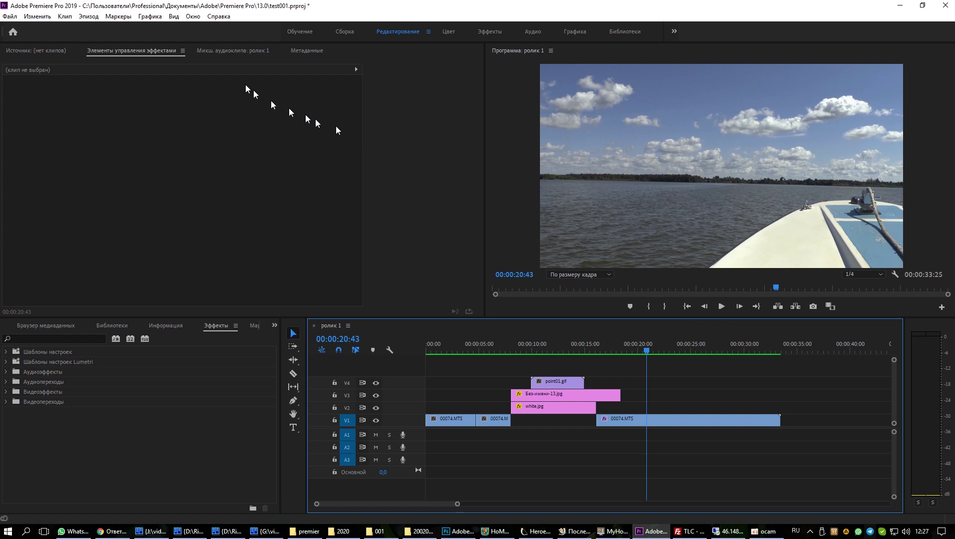
Open the media export settings for the ролик 1 sequence and choose the H.264 format
{"action": "left_click", "coordinate": [10, 17]}
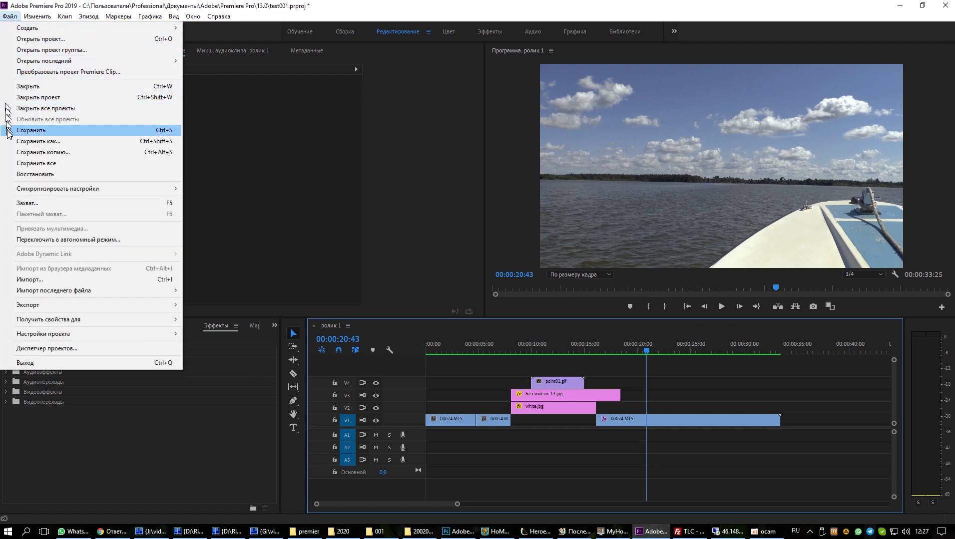
{"action": "mouse_move", "coordinate": [55, 307]}
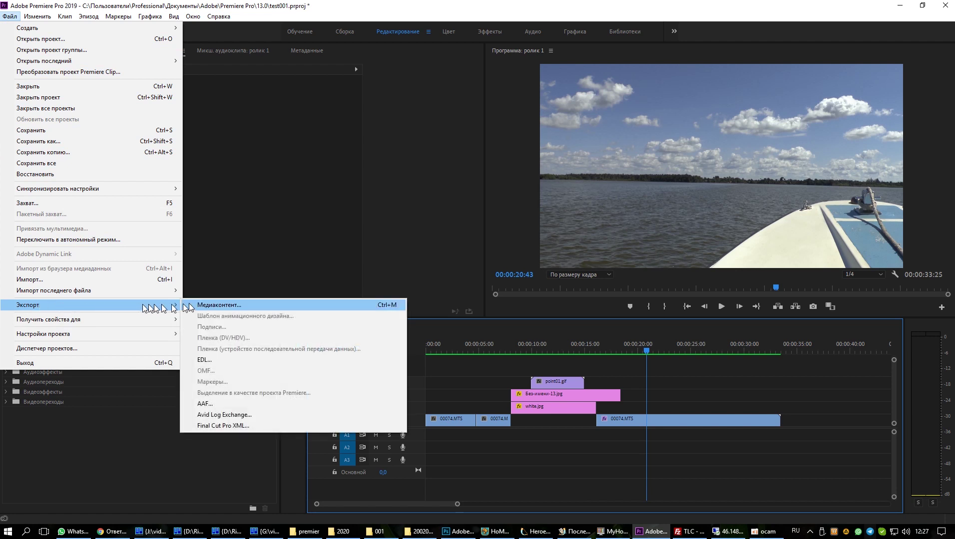
{"action": "left_click", "coordinate": [224, 304]}
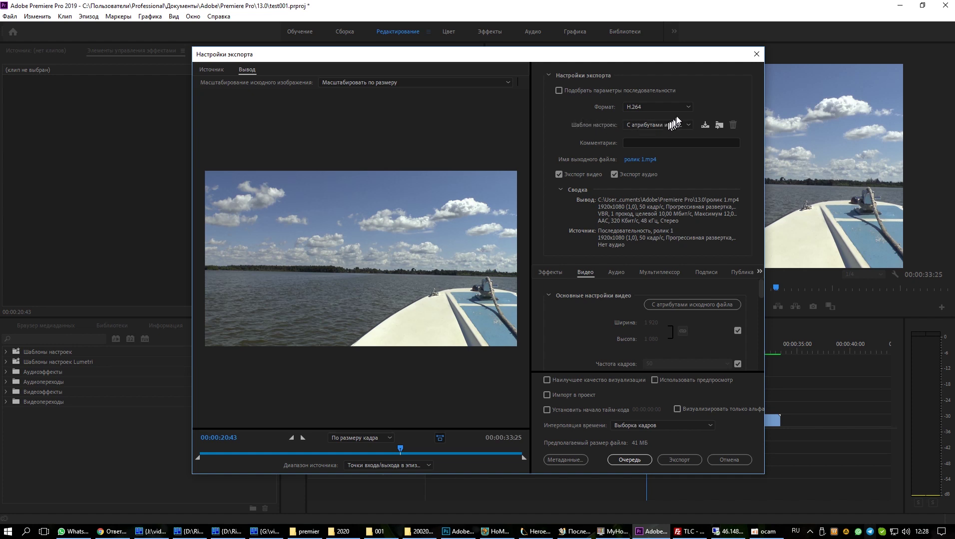
{"action": "left_click", "coordinate": [689, 107]}
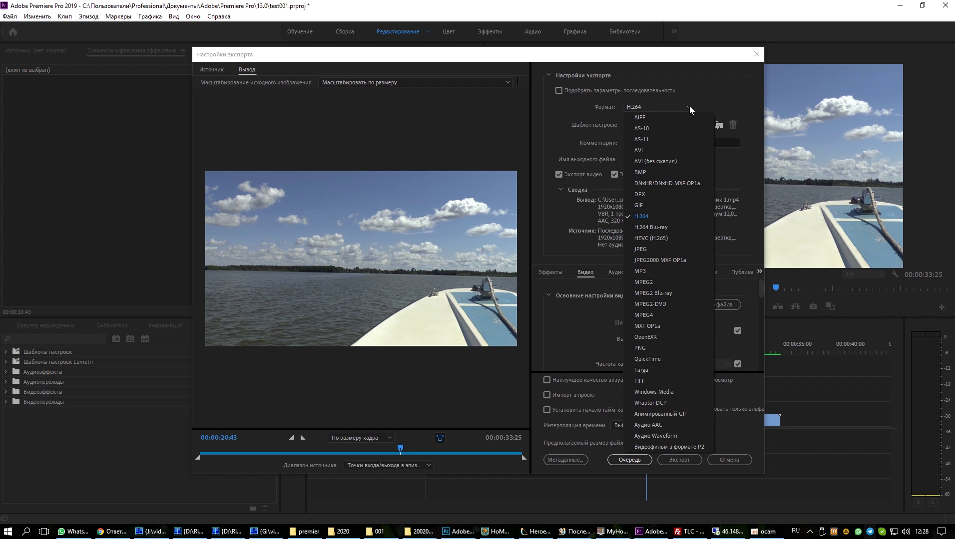
{"action": "left_click", "coordinate": [648, 217]}
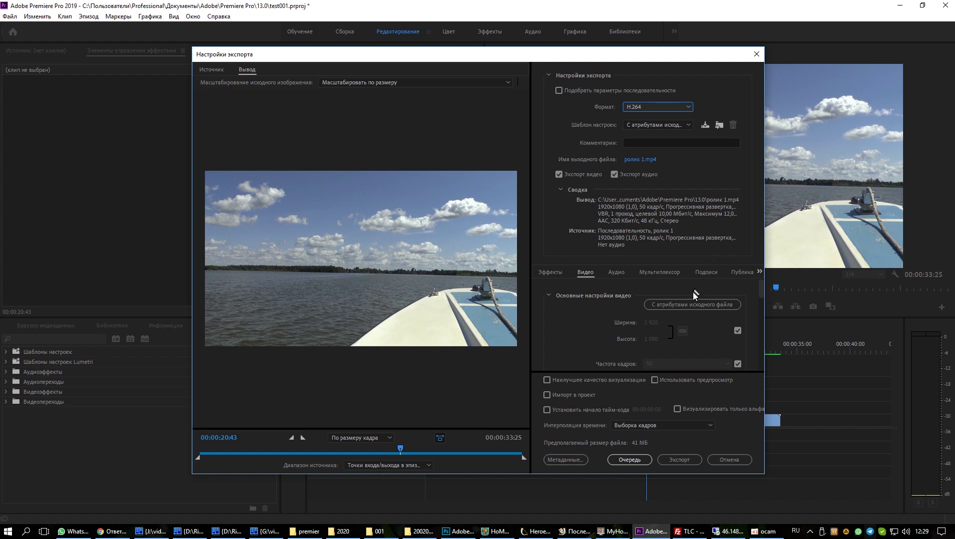
Enable Рендеринг при максимальной глубине in the basic video settings of the export
{"action": "left_click_drag", "start_coordinate": [760, 287], "coordinate": [760, 290]}
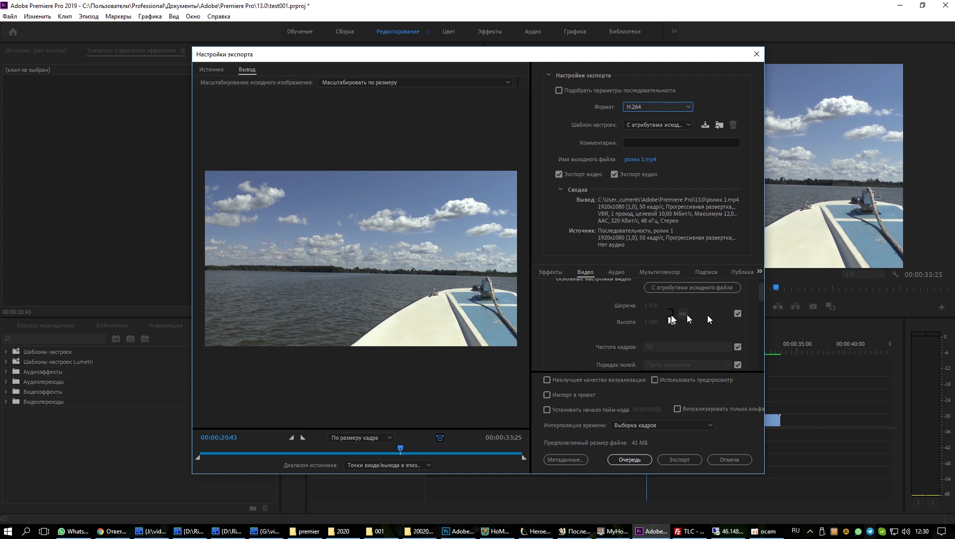
{"action": "left_click_drag", "start_coordinate": [760, 292], "coordinate": [762, 300]}
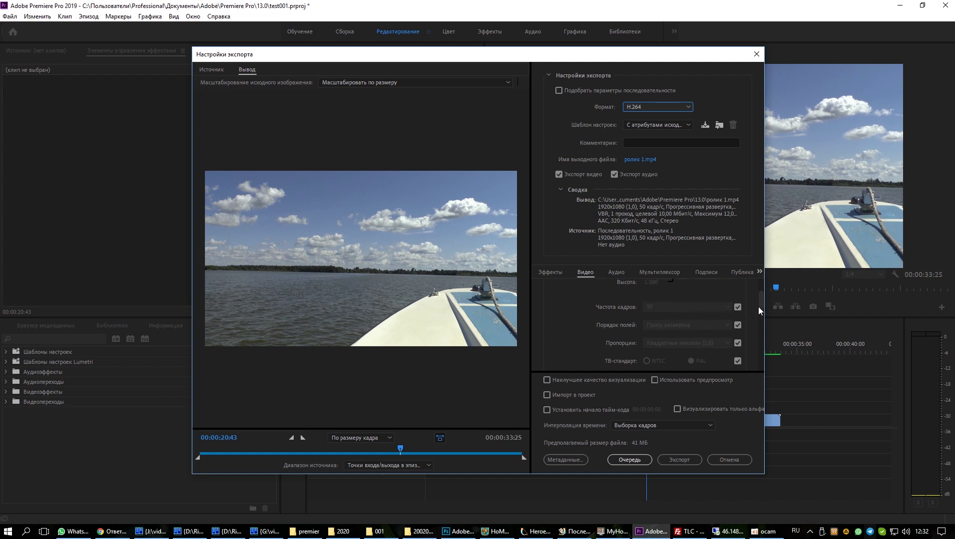
{"action": "left_click_drag", "start_coordinate": [760, 299], "coordinate": [758, 311]}
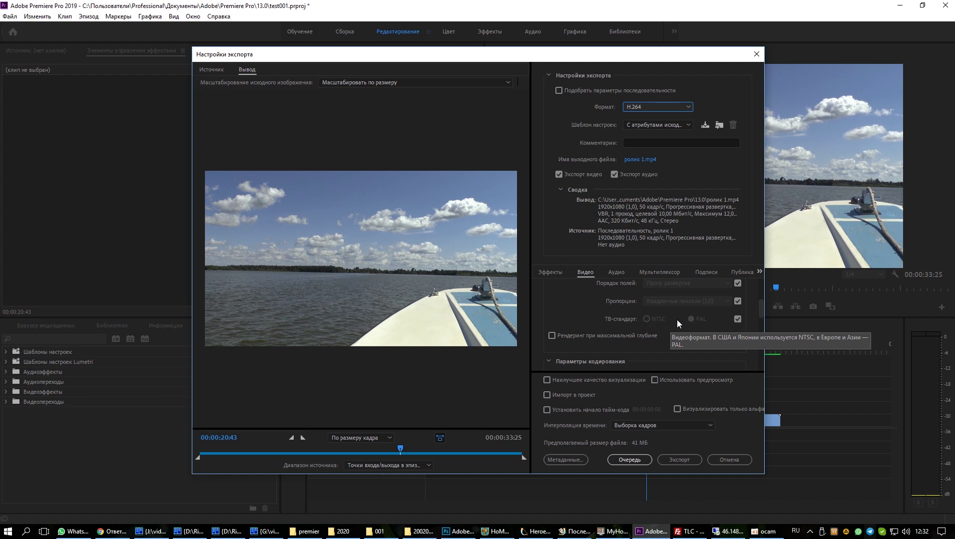
{"action": "scroll", "coordinate": [677, 319], "scroll_direction": "up", "scroll_amount": 1}
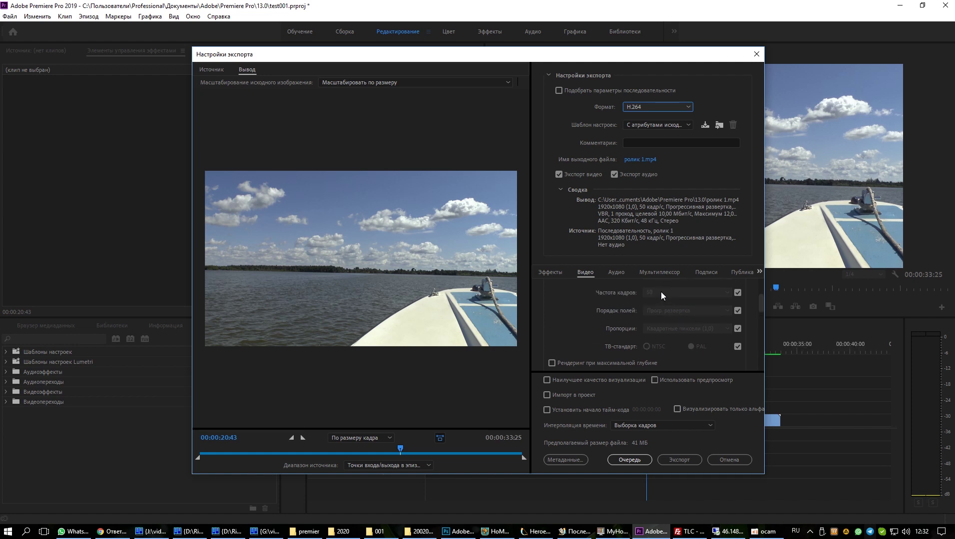
{"action": "scroll", "coordinate": [660, 312], "scroll_direction": "down", "scroll_amount": 1}
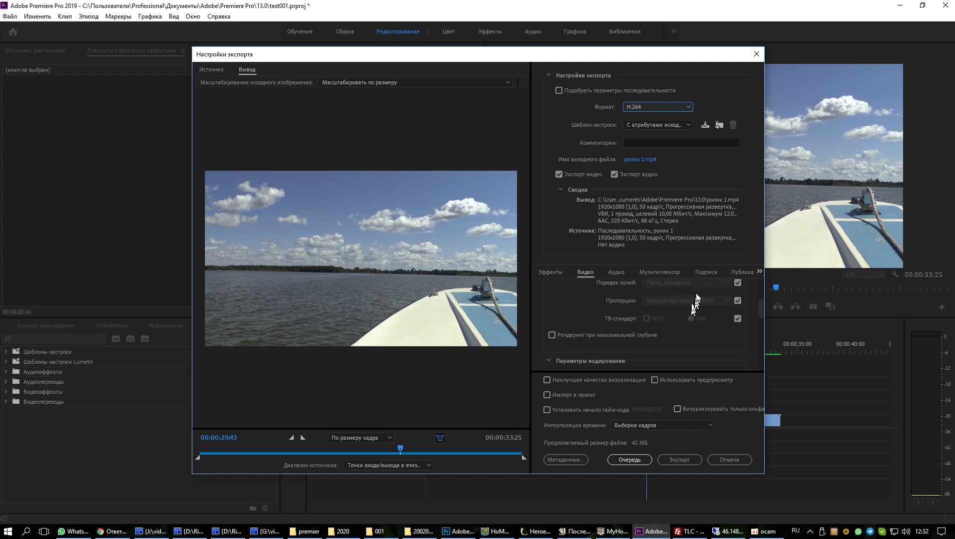
{"action": "left_click", "coordinate": [552, 335]}
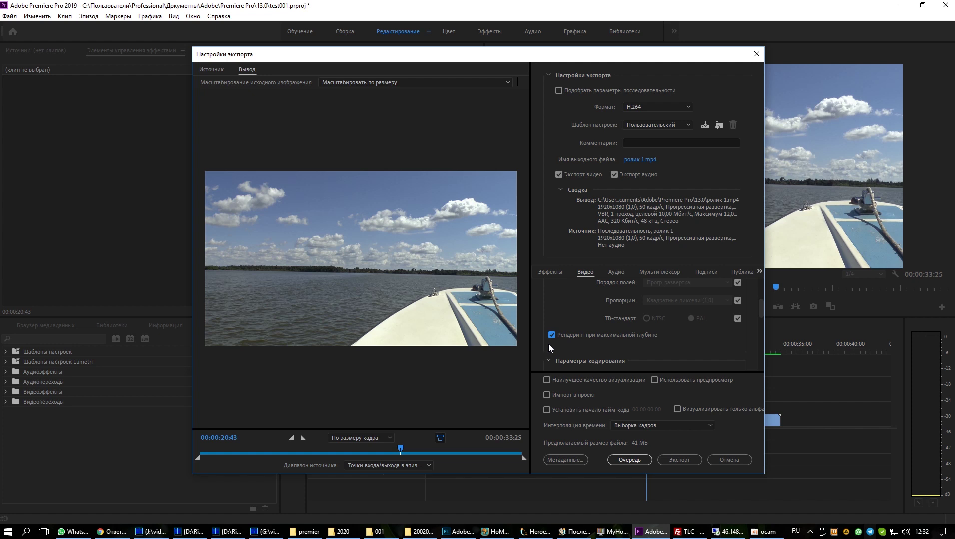
Examine the encoding parameters and bitrate settings of the H.264 video export
{"action": "scroll", "coordinate": [577, 328], "scroll_direction": "down", "scroll_amount": 1}
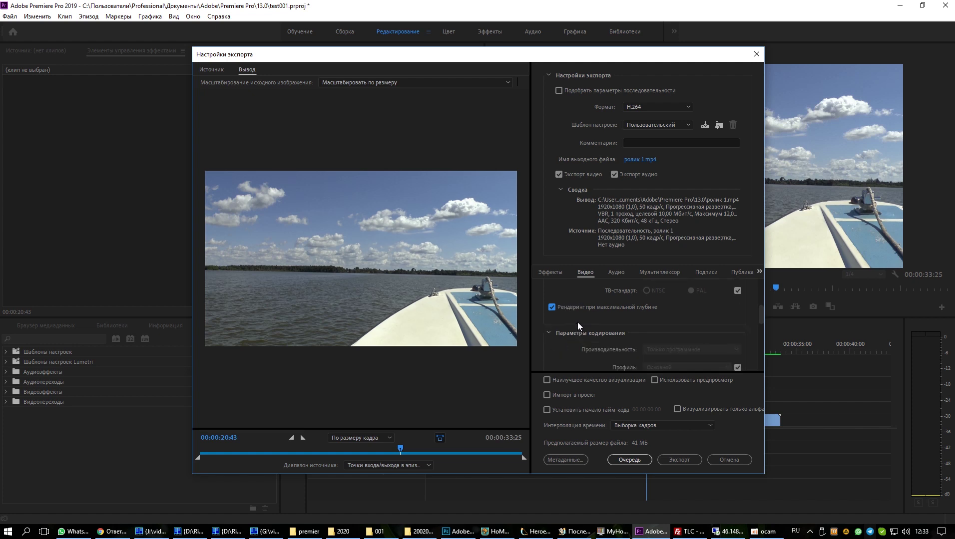
{"action": "scroll", "coordinate": [575, 326], "scroll_direction": "down", "scroll_amount": 1}
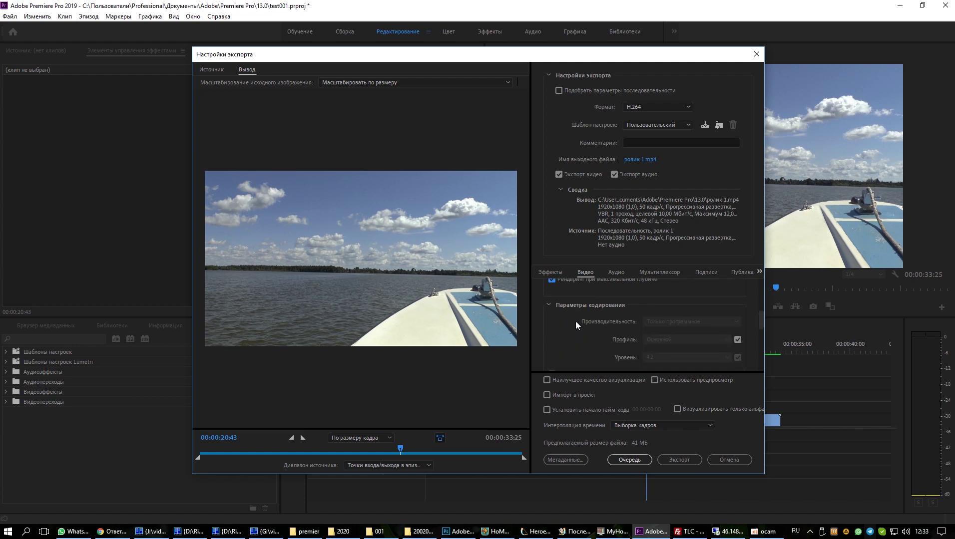
{"action": "scroll", "coordinate": [590, 326], "scroll_direction": "down", "scroll_amount": 3}
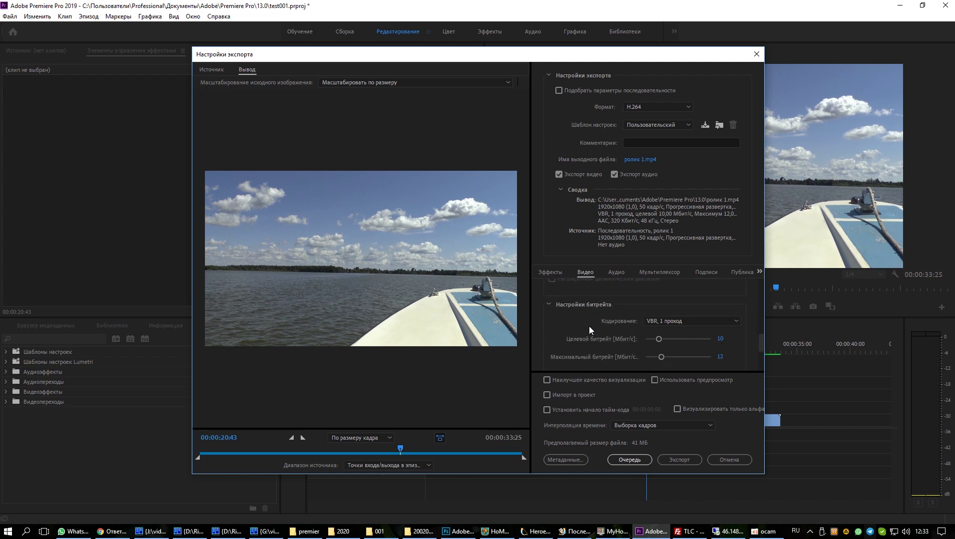